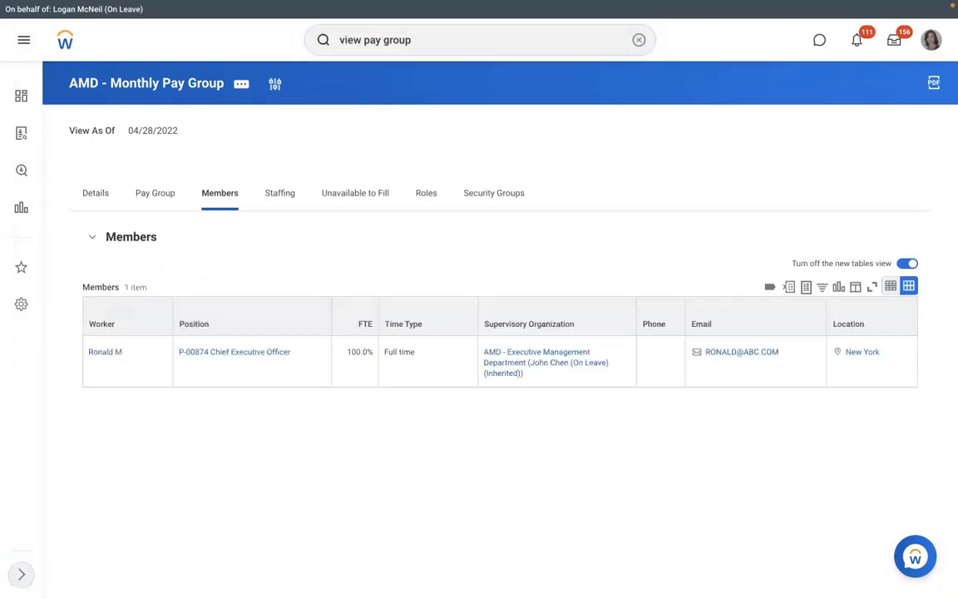
Run the View Pay Group report for RBS - Monthly PYG and list its two member workers.
{"action": "key", "text": "Return"}
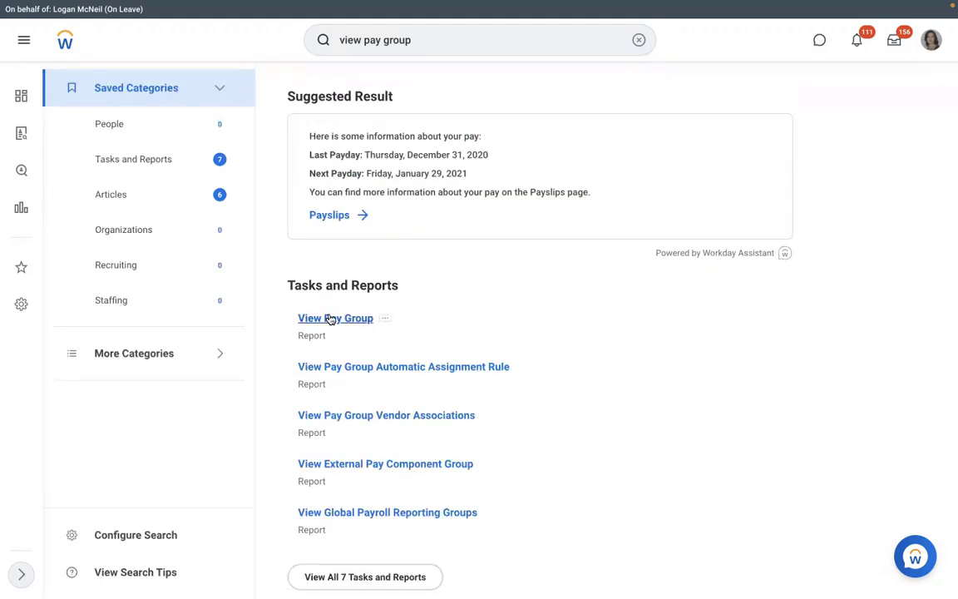
{"action": "left_click", "coordinate": [322, 321]}
{"action": "left_click", "coordinate": [390, 182]}
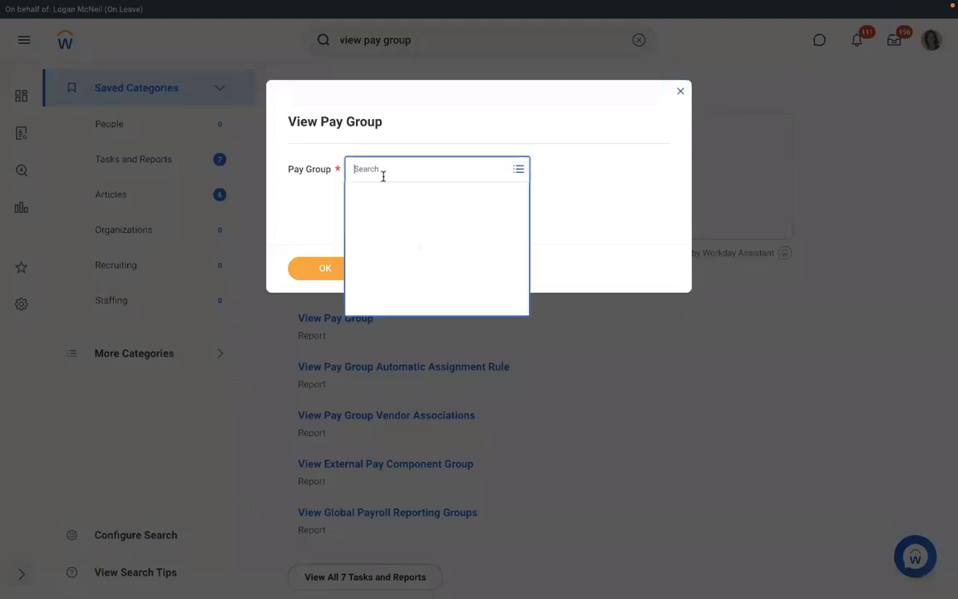
{"action": "type", "text": "rbs"}
{"action": "key", "text": "Return"}
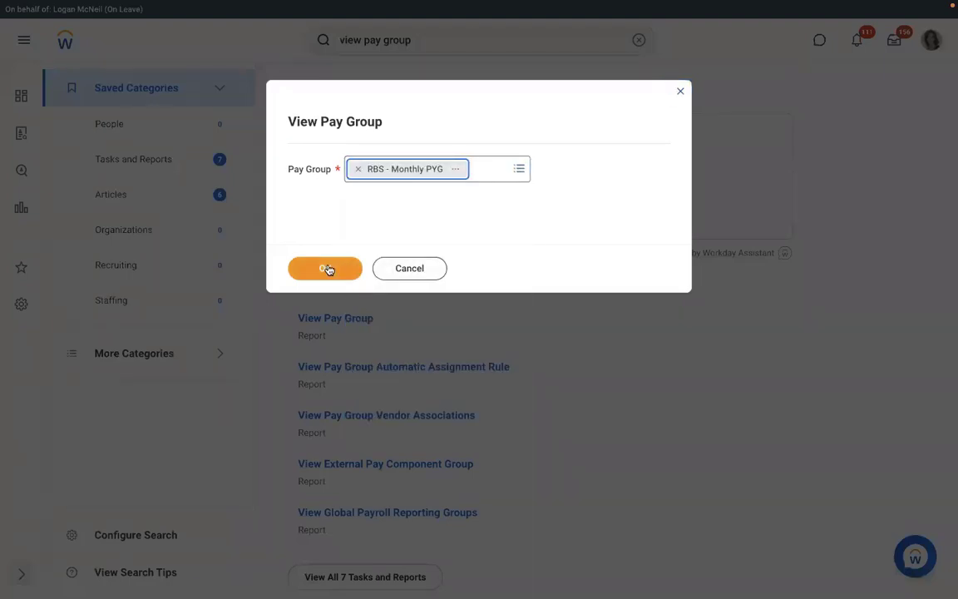
{"action": "left_click", "coordinate": [325, 268]}
{"action": "left_click", "coordinate": [212, 205]}
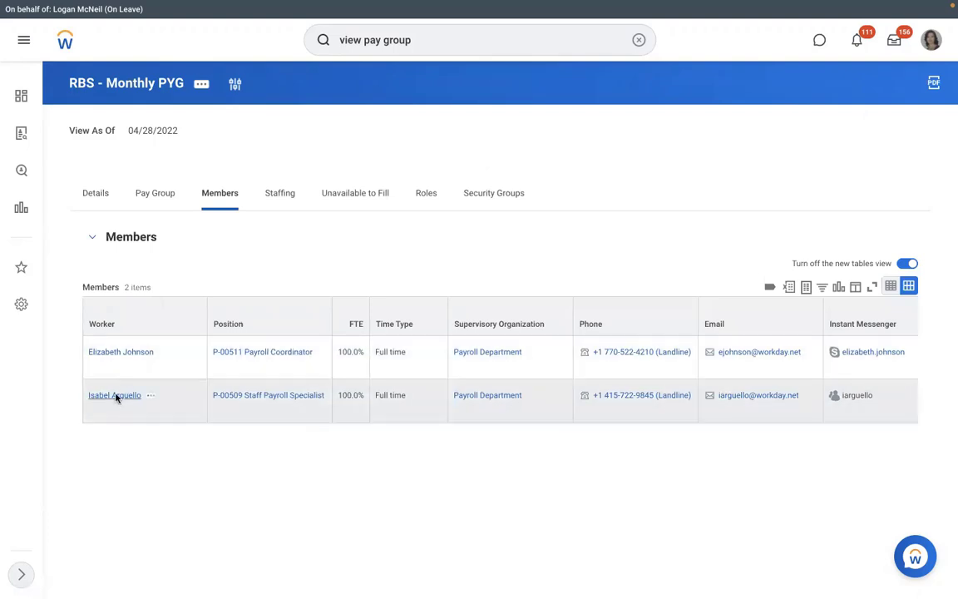
Open the second member's worker profile, the Staff Payroll Specialist, and view its summary.
{"action": "left_click", "coordinate": [116, 396]}
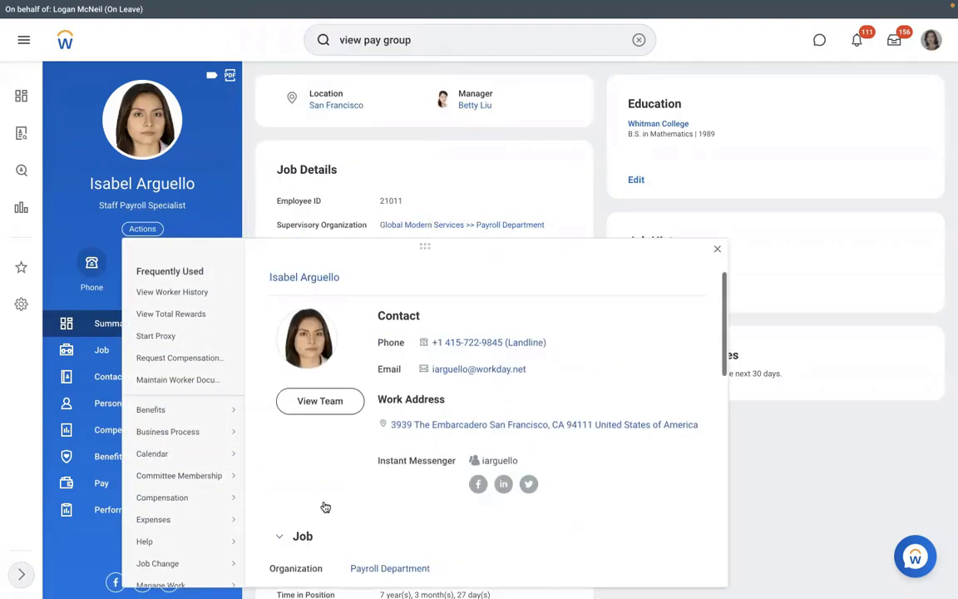
{"action": "scroll", "coordinate": [325, 507], "scroll_direction": "down", "scroll_amount": 3}
{"action": "mouse_move", "coordinate": [213, 408]}
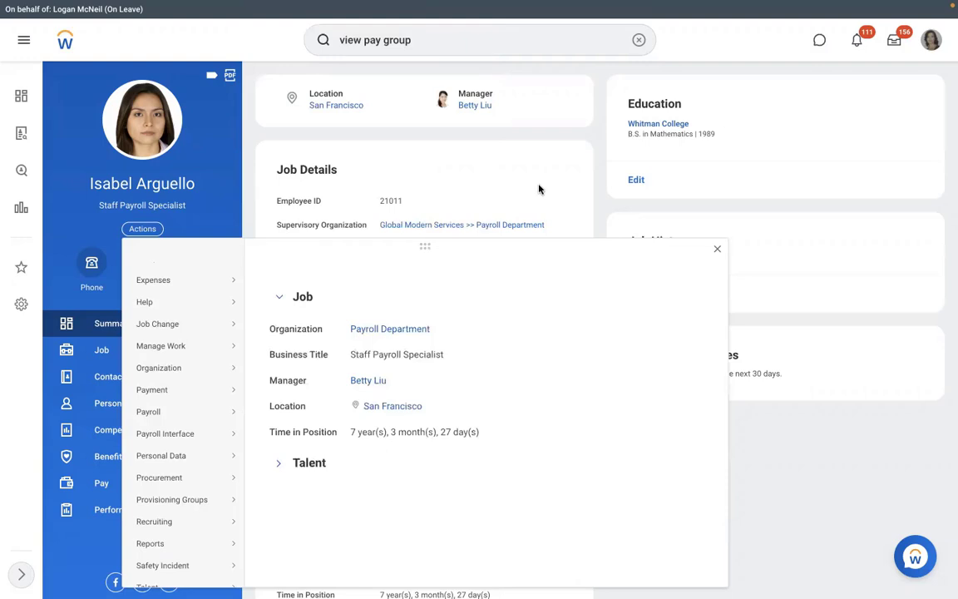
{"action": "left_click", "coordinate": [391, 173]}
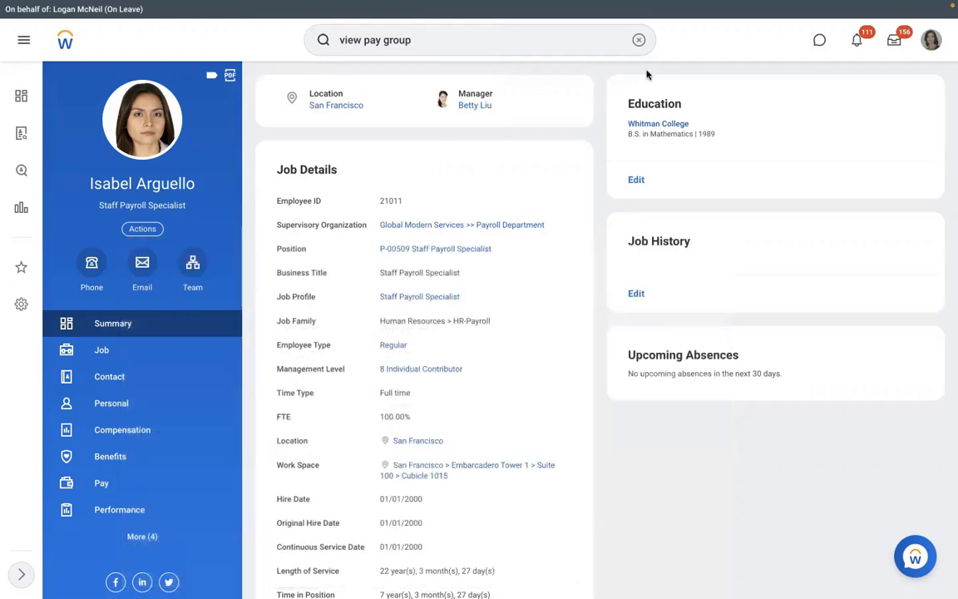
{"action": "left_click", "coordinate": [639, 40]}
{"action": "type", "text": "ass"}
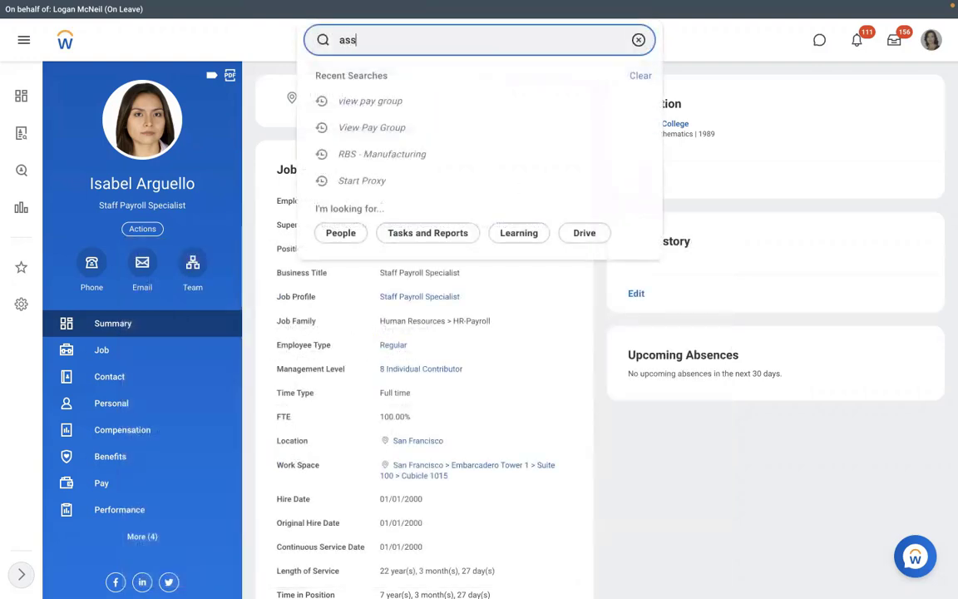
{"action": "type", "text": "ign pay group"}
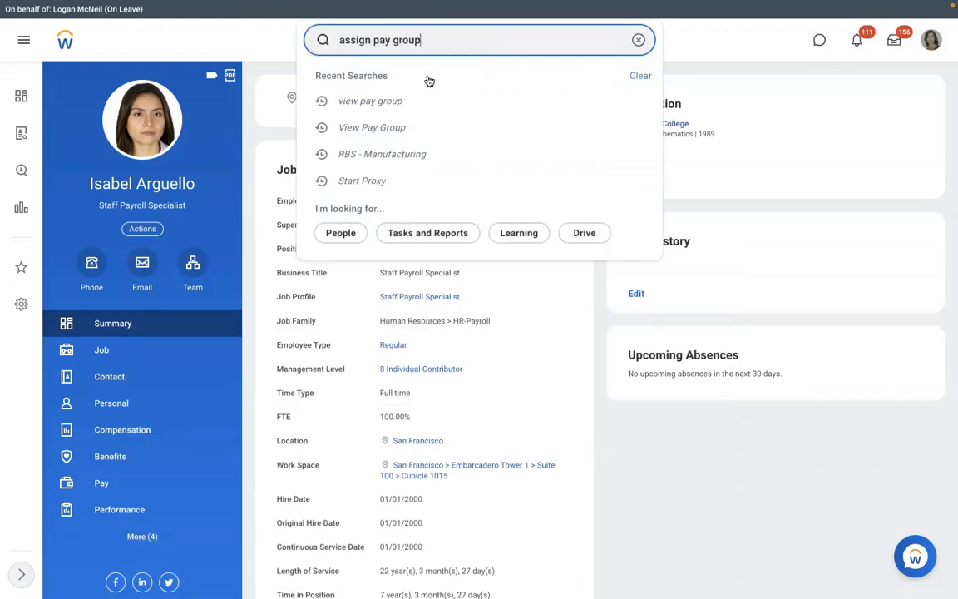
{"action": "left_click", "coordinate": [386, 87]}
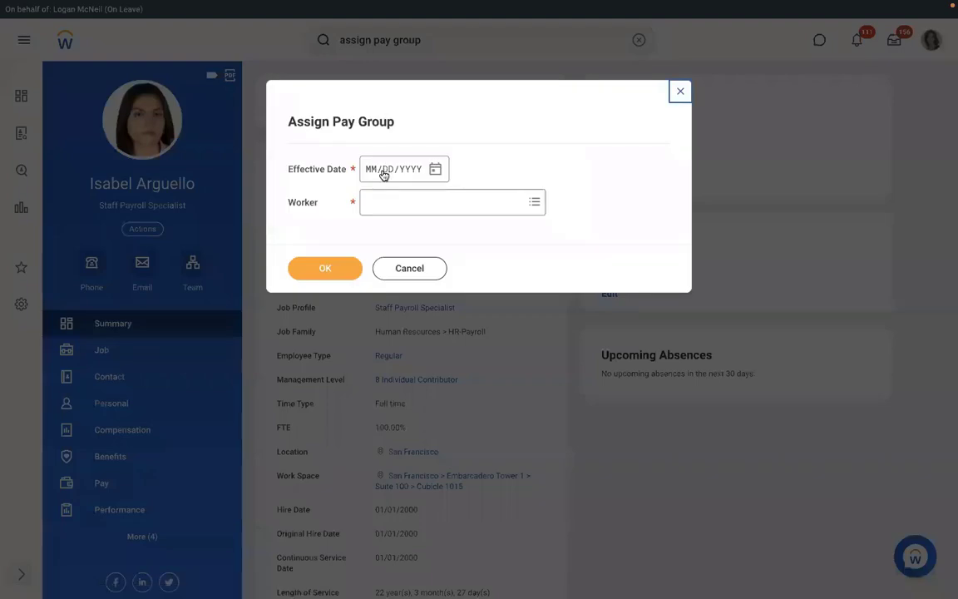
{"action": "left_click", "coordinate": [389, 268]}
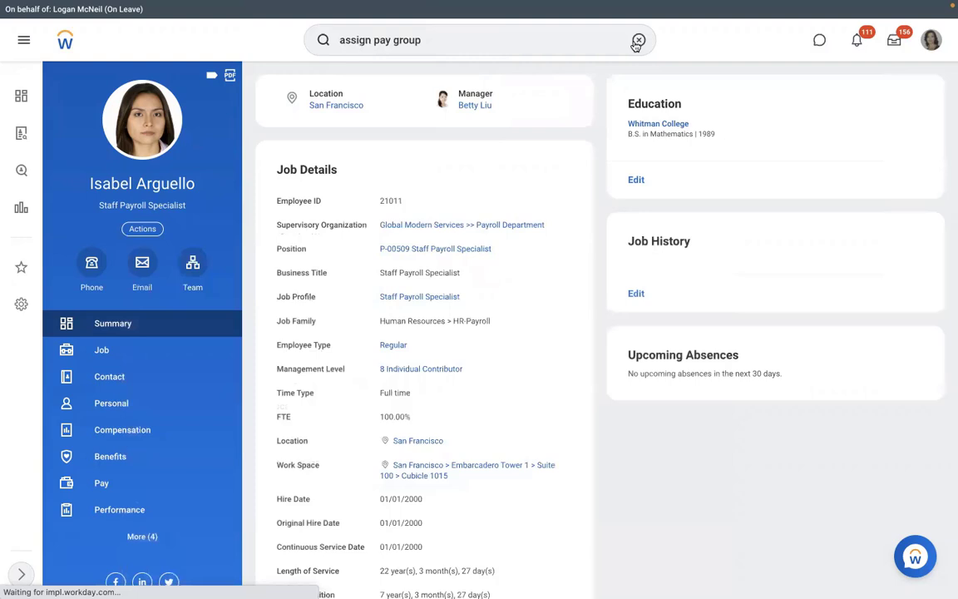
{"action": "left_click", "coordinate": [637, 40]}
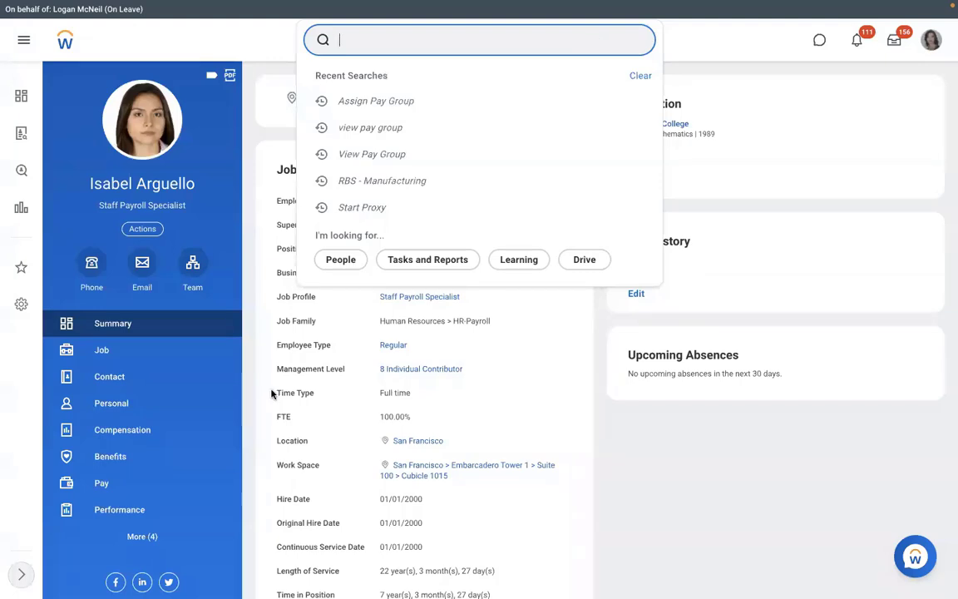
From the worker's Pay group assignment, open RBS - Monthly PYG's Pay Group details with its automatic rule.
{"action": "left_click", "coordinate": [139, 487]}
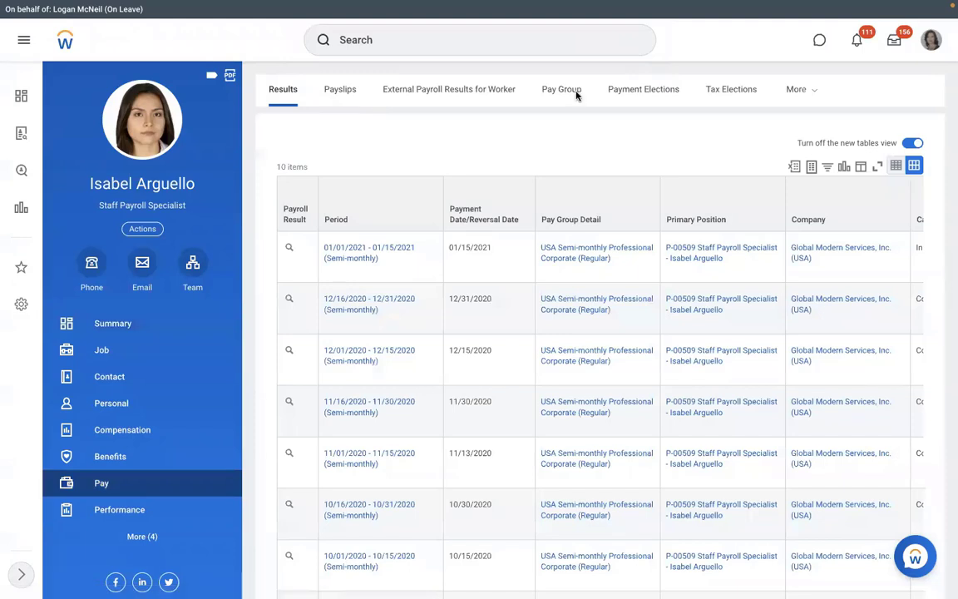
{"action": "left_click", "coordinate": [577, 95]}
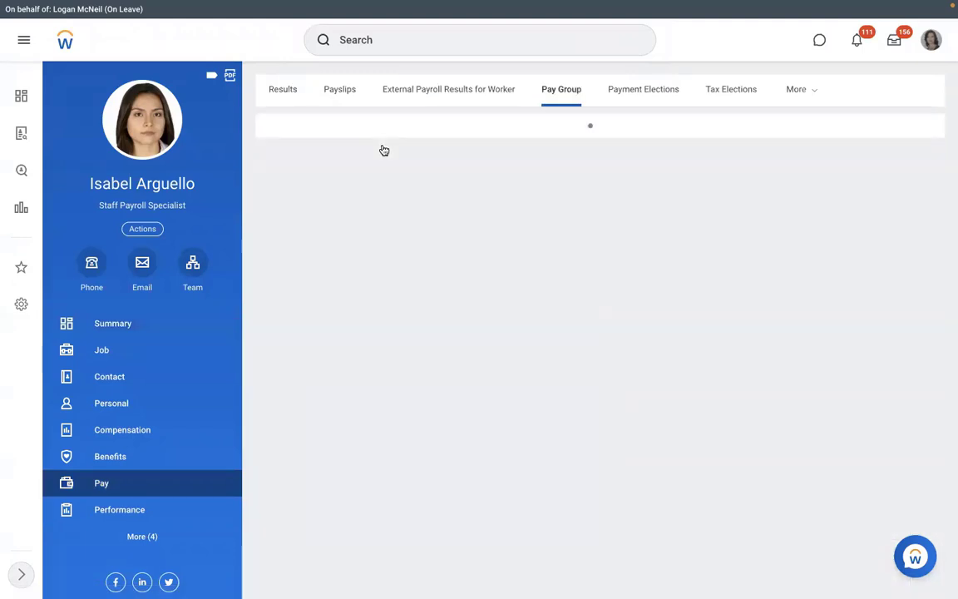
{"action": "left_click", "coordinate": [352, 150]}
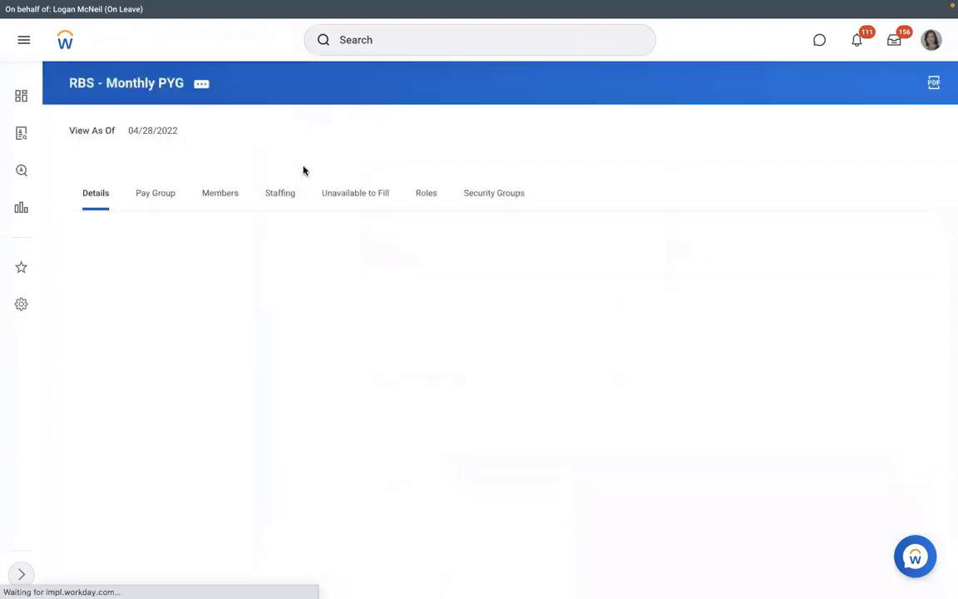
{"action": "left_click", "coordinate": [158, 199]}
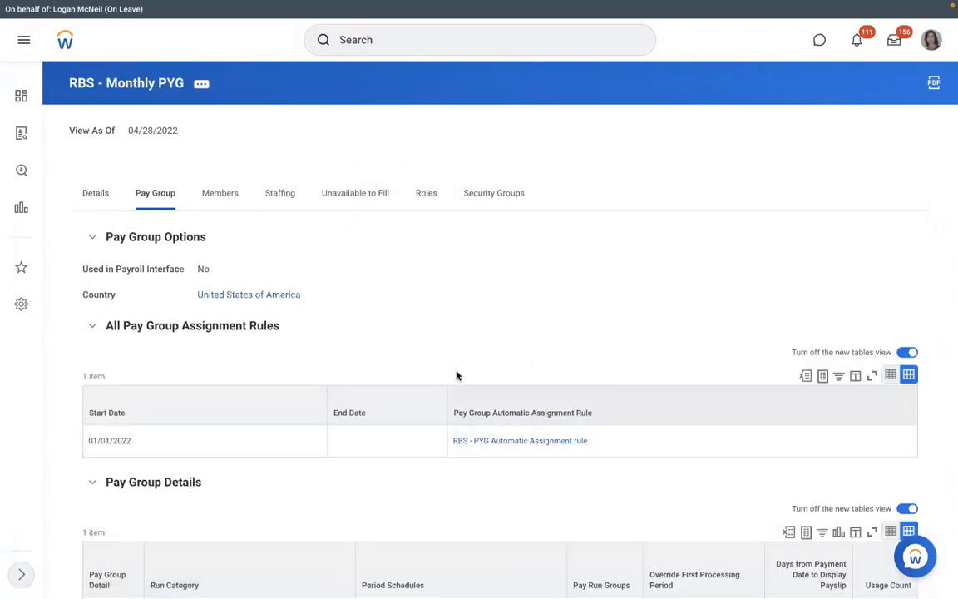
{"action": "key", "text": "ctrl+Left"}
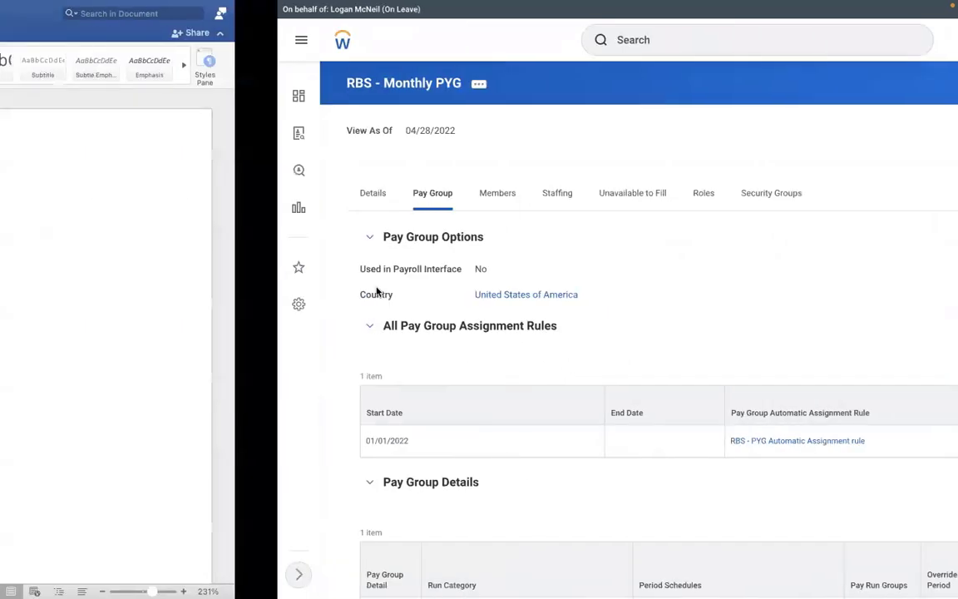
In Word, list '1. Assign PYG at Worker level' and 'Assign PYG through task'.
{"action": "type", "text": "1."}
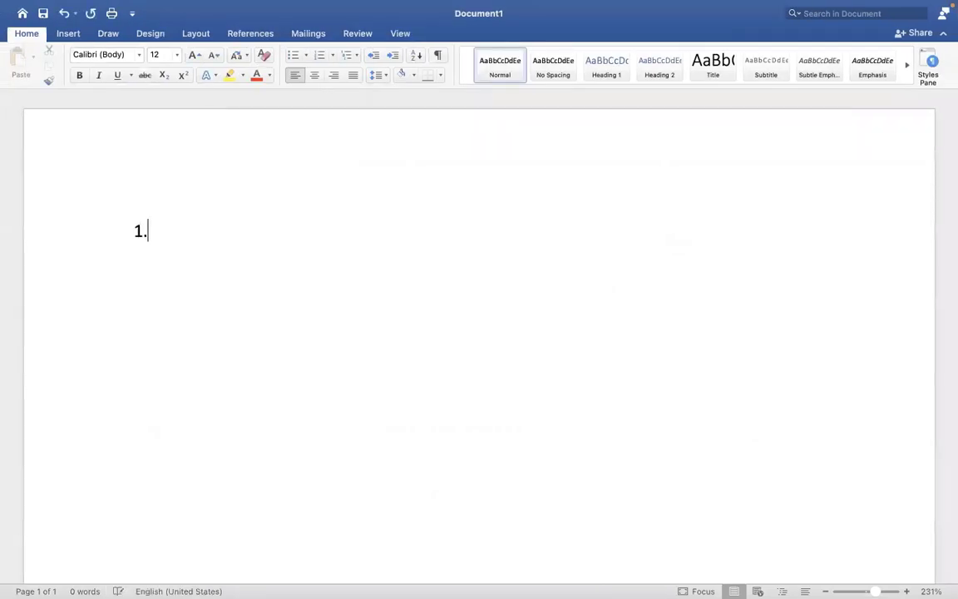
{"action": "type", "text": " Assign pa"}
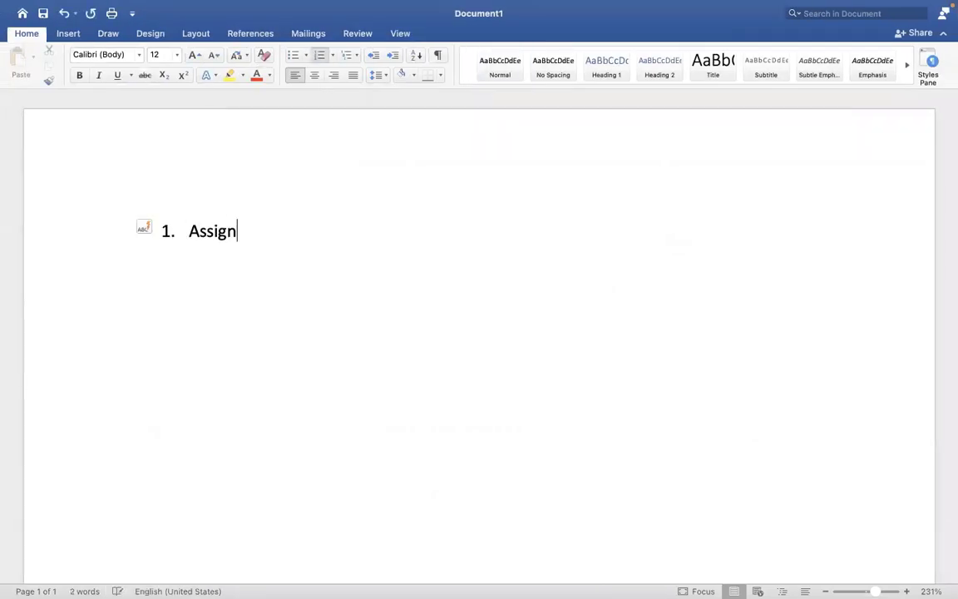
{"action": "key", "text": "BackSpace"}
{"action": "key", "text": "BackSpace"}
{"action": "type", "text": "PYG a"}
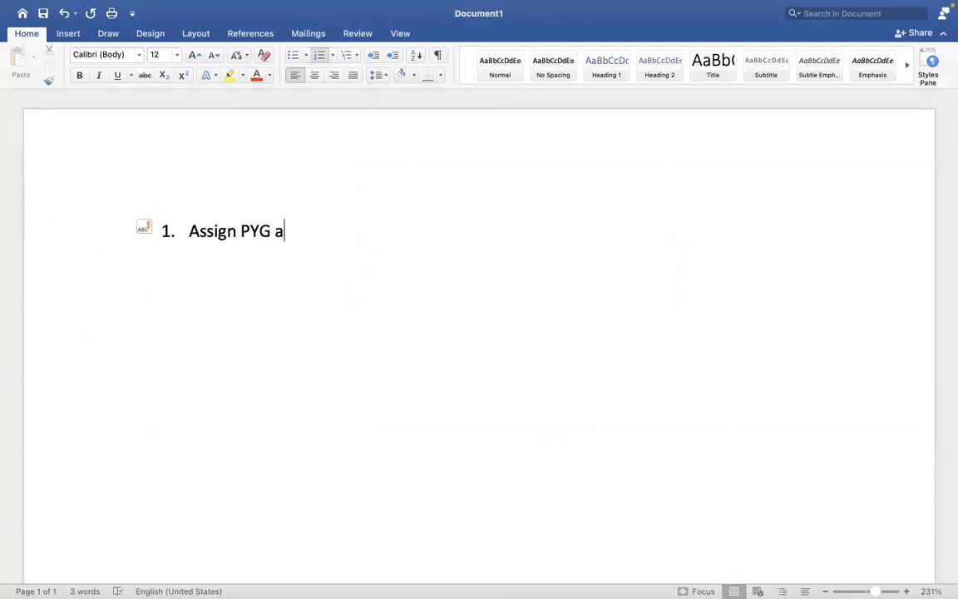
{"action": "type", "text": "t Worklebe"}
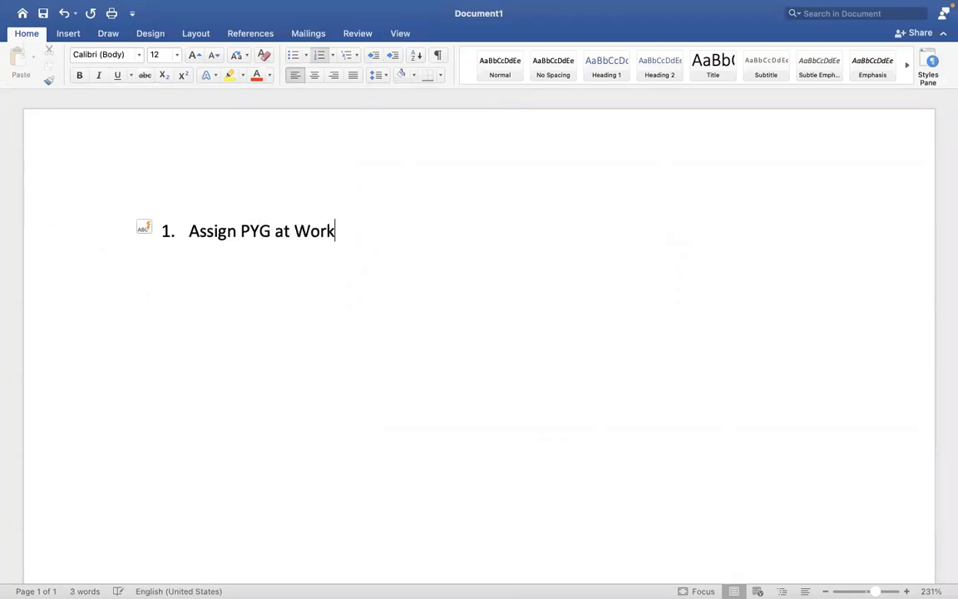
{"action": "key", "text": "BackSpace"}
{"action": "key", "text": "BackSpace"}
{"action": "key", "text": "BackSpace"}
{"action": "key", "text": "BackSpace"}
{"action": "type", "text": "er lev"}
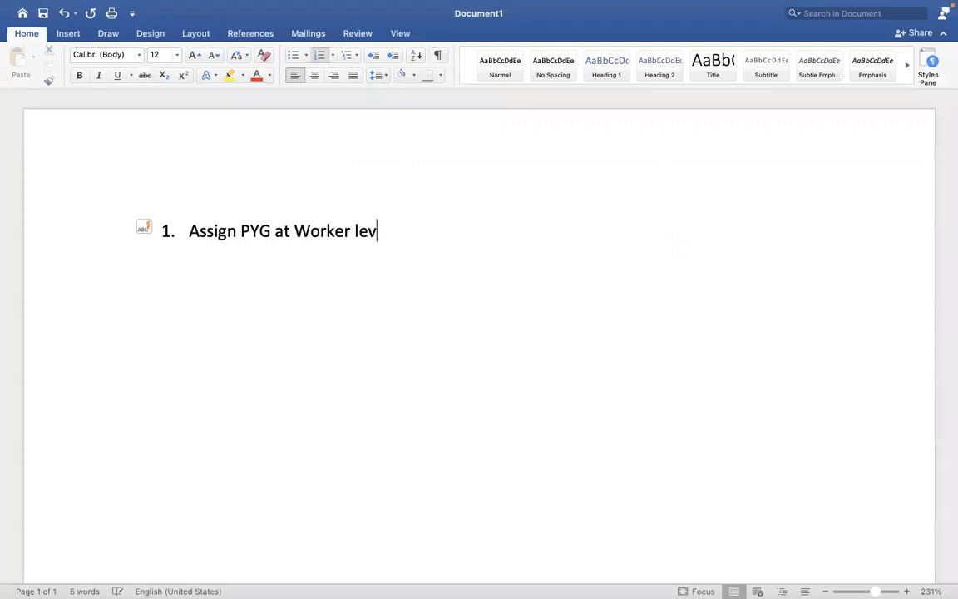
{"action": "type", "text": "el"}
{"action": "key", "text": "Return"}
{"action": "type", "text": "Assign "}
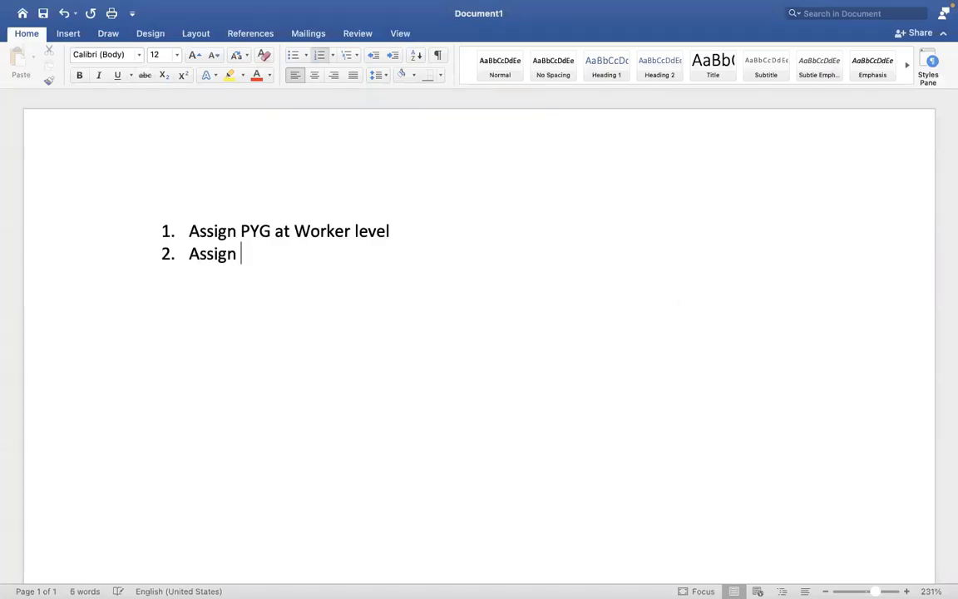
{"action": "type", "text": "PYG at"}
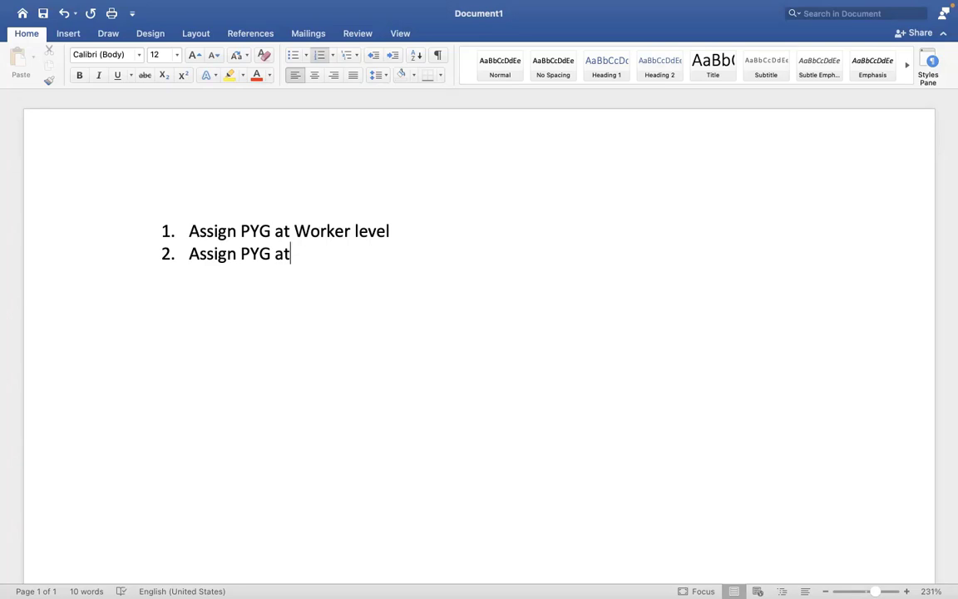
{"action": "key", "text": "BackSpace"}
{"action": "key", "text": "BackSpace"}
{"action": "type", "text": "thro"}
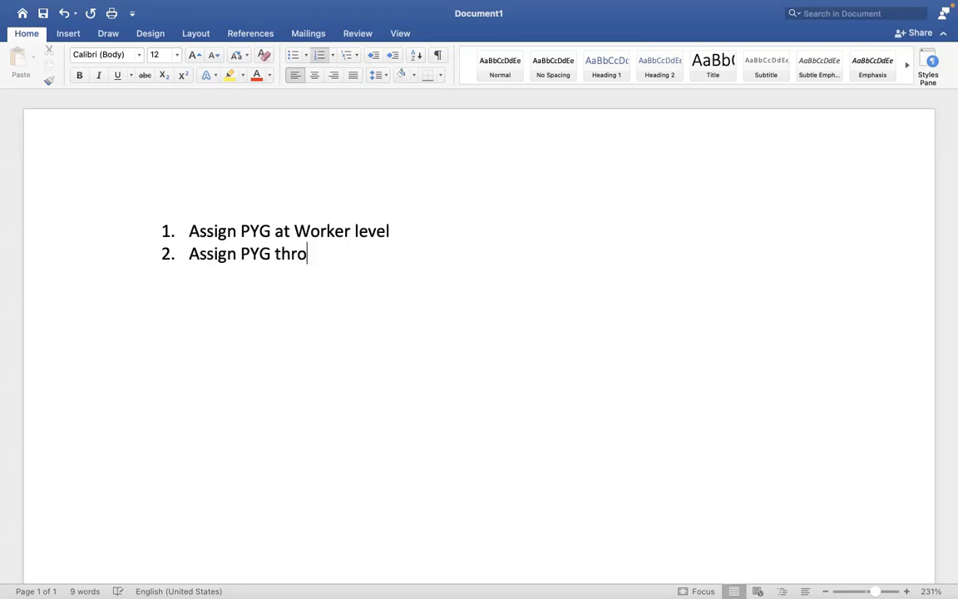
{"action": "type", "text": "ugh task"}
Add item 3 'Assign/default the PYG based on automatic rule' and return to Workday.
{"action": "key", "text": "Return"}
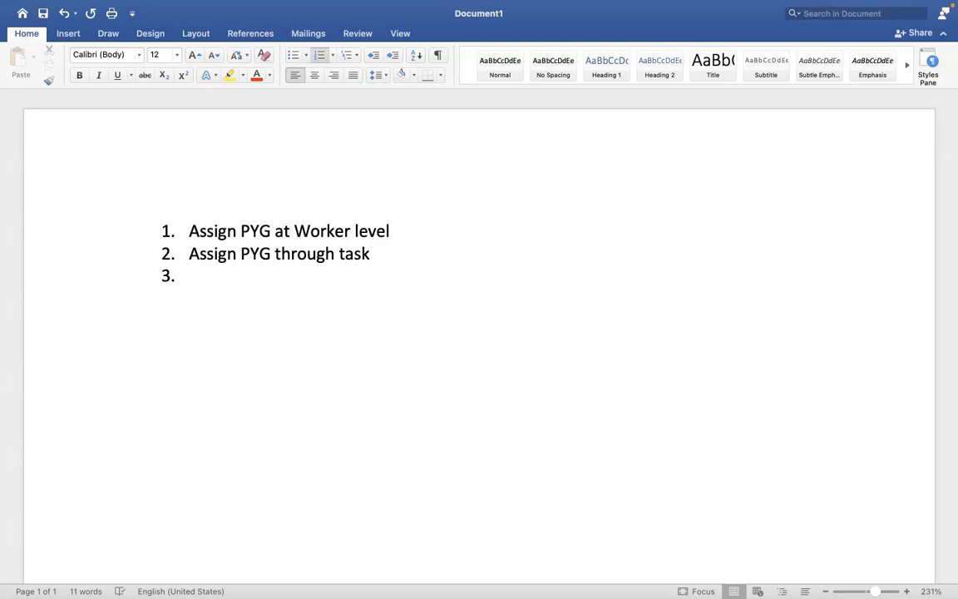
{"action": "type", "text": "A"}
{"action": "key", "text": "BackSpace"}
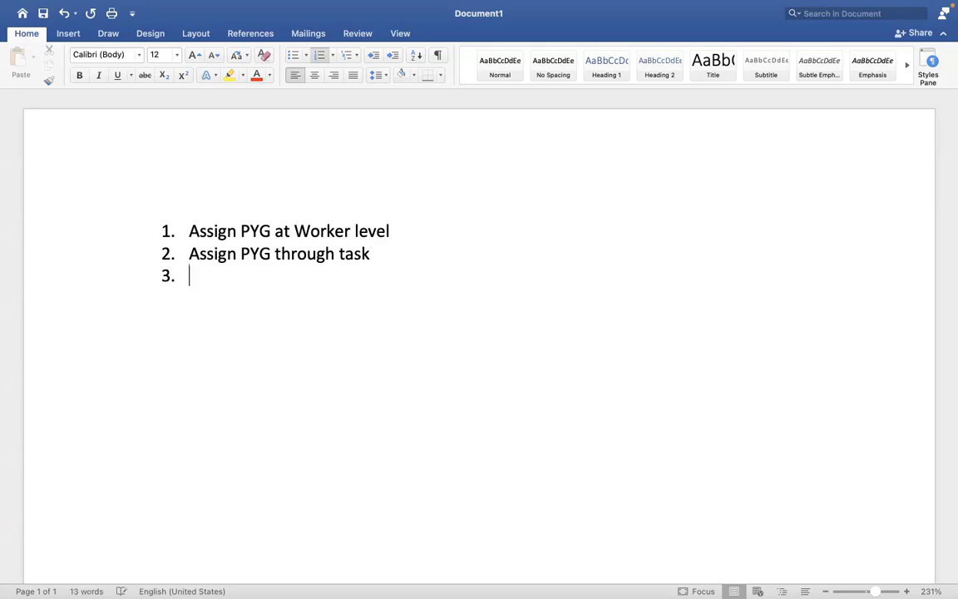
{"action": "type", "text": "Assign/de"}
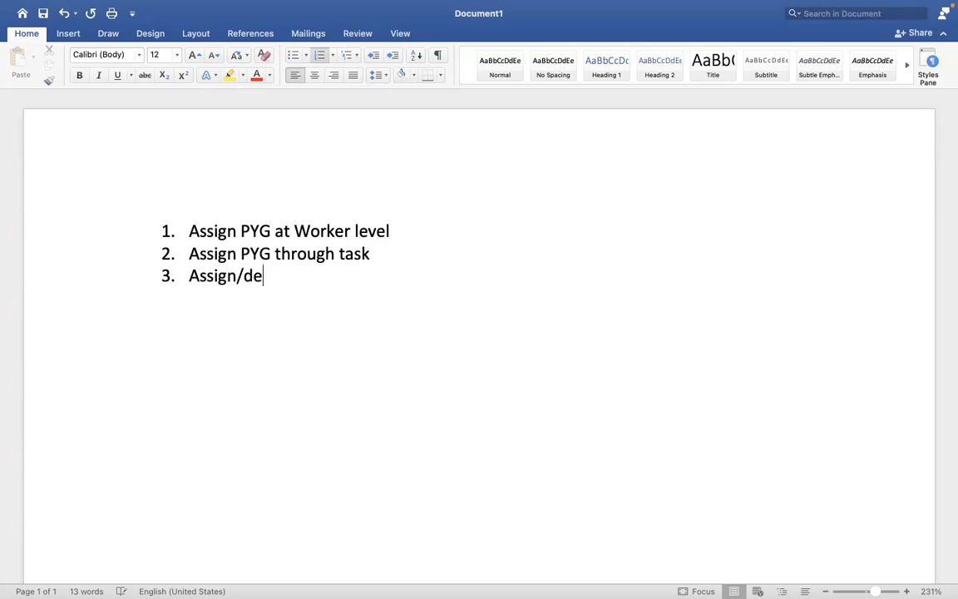
{"action": "type", "text": "fault the "}
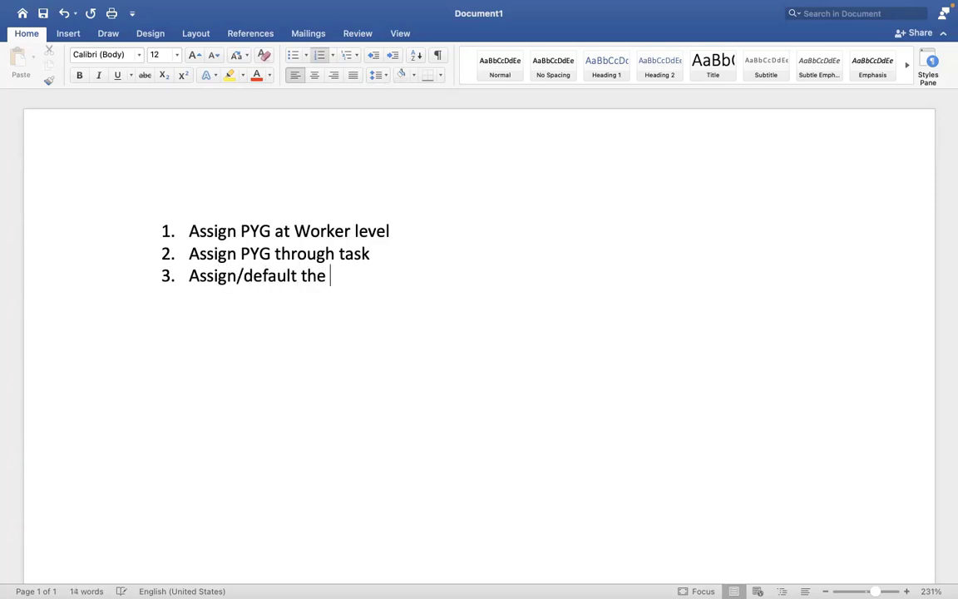
{"action": "type", "text": "PYG ba"}
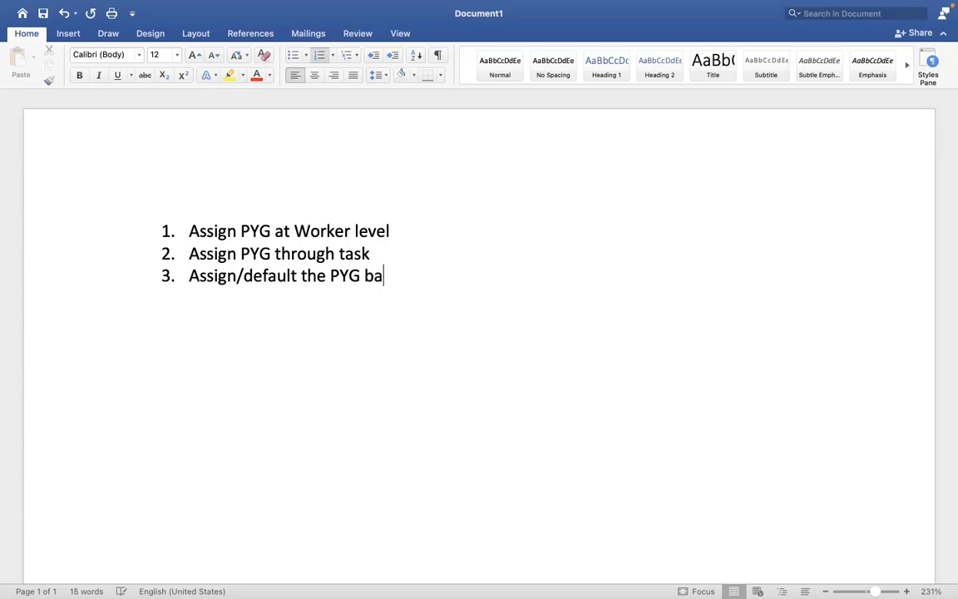
{"action": "type", "text": "sed on a"}
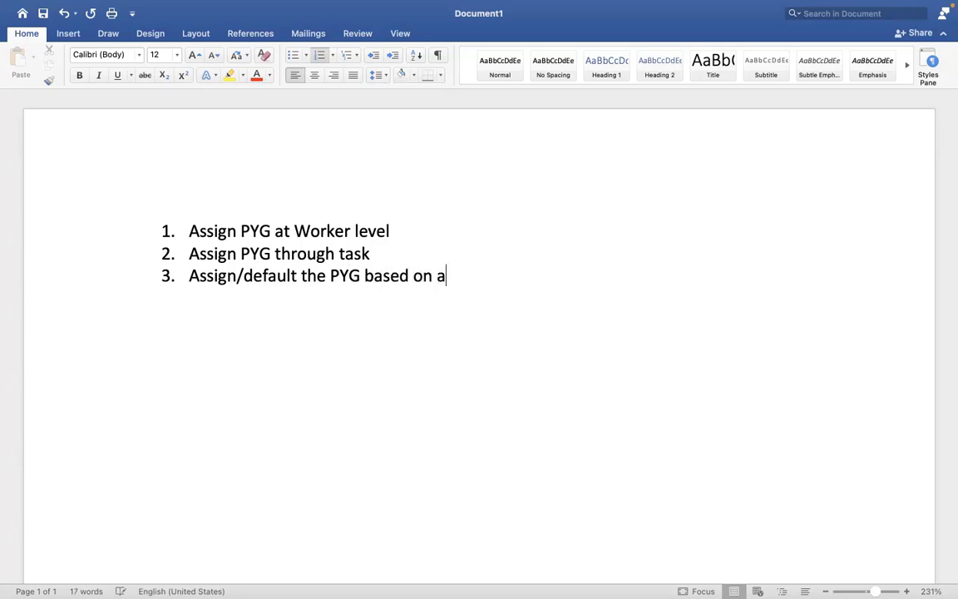
{"action": "type", "text": "utomatic rule"}
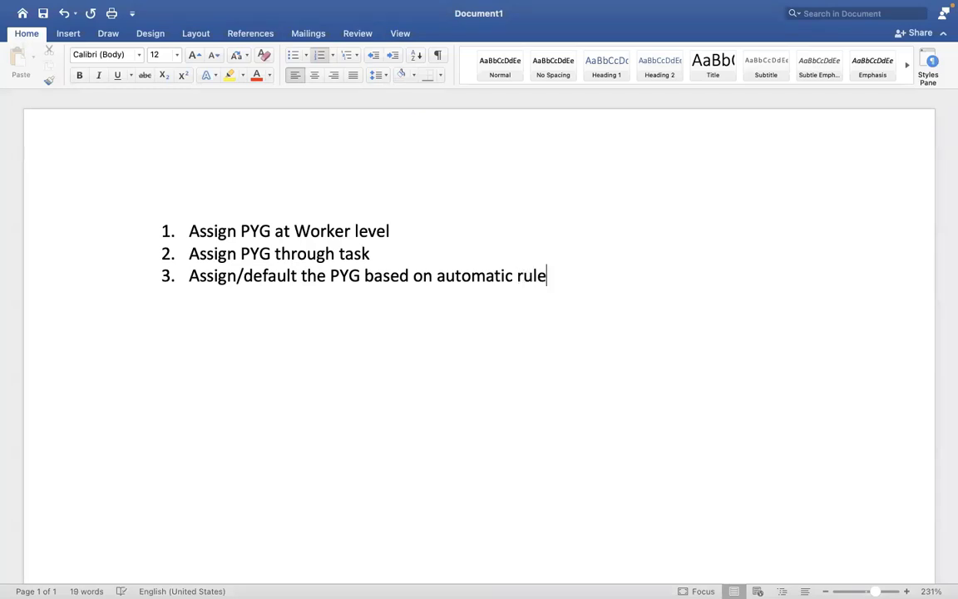
{"action": "key", "text": "ctrl+Right"}
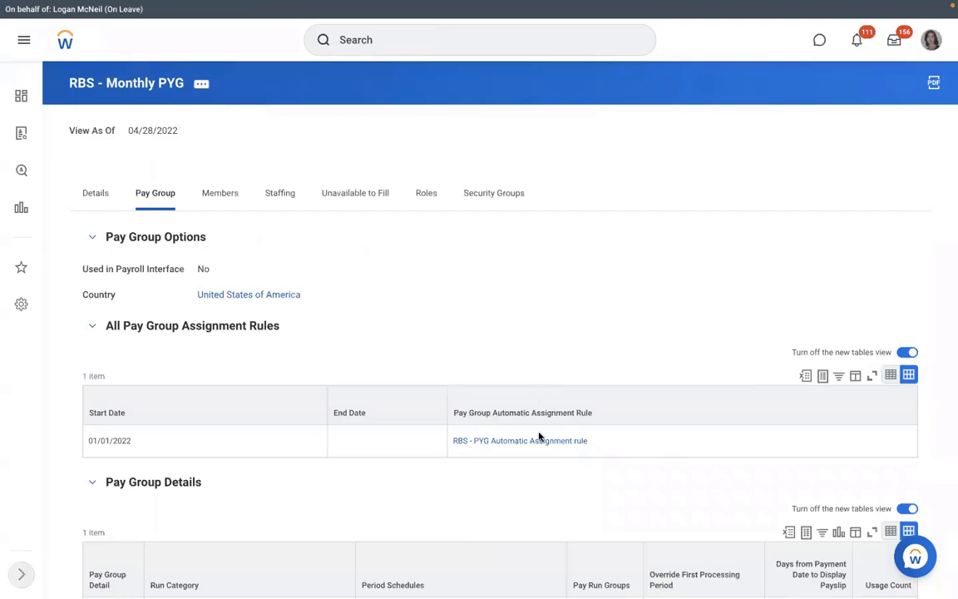
Open the RBS - PYG Automatic Assignment rule, check its Rule Usage, then review its conditions.
{"action": "left_click", "coordinate": [502, 446]}
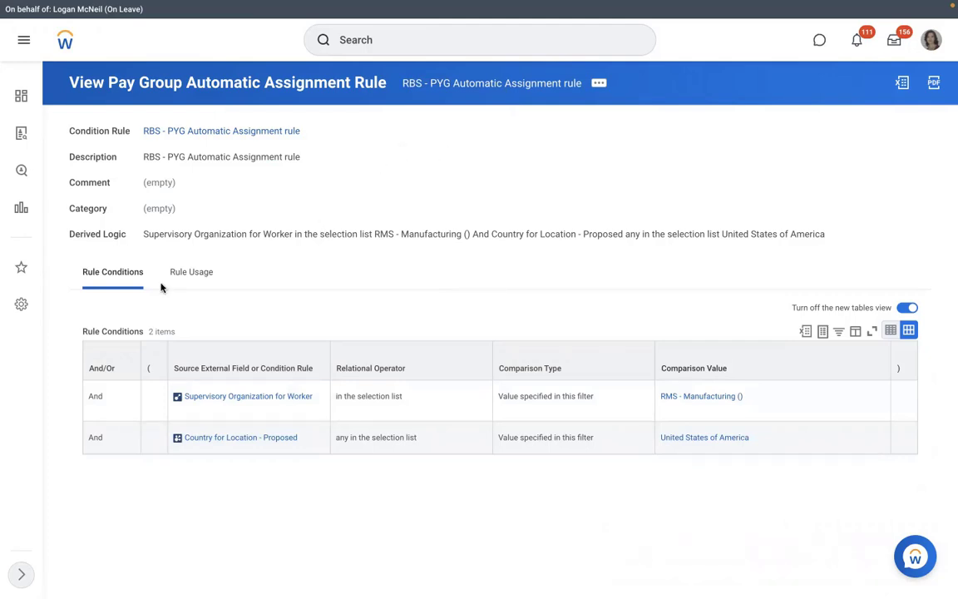
{"action": "left_click", "coordinate": [190, 273]}
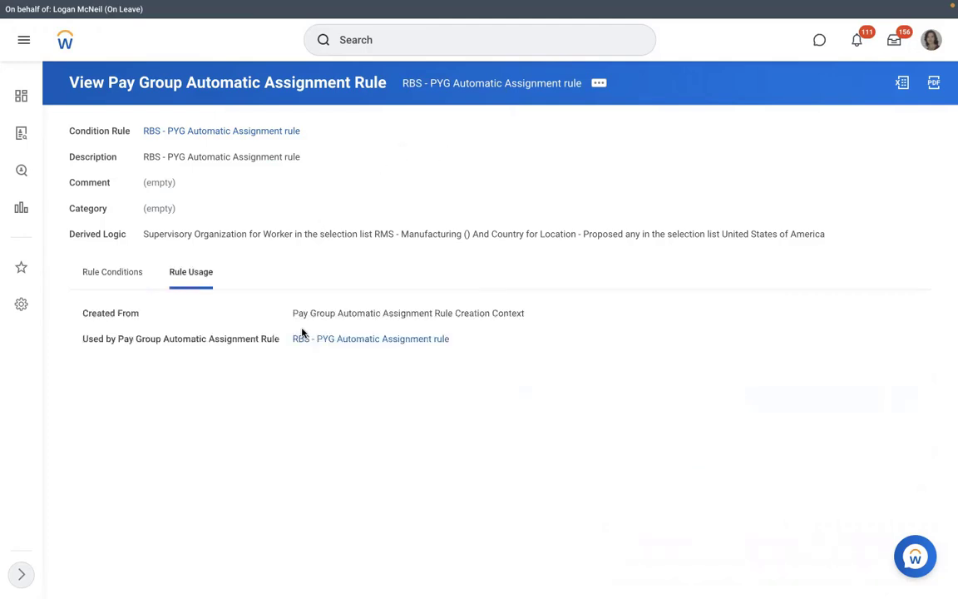
{"action": "left_click", "coordinate": [356, 340]}
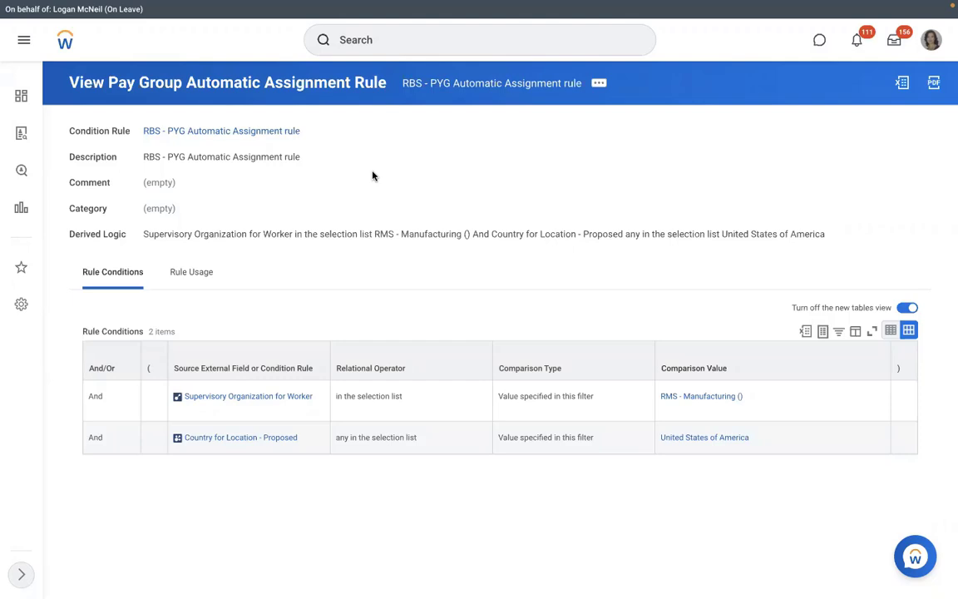
Open RMS - Manufacturing's Staffing tab, try a 'create position' process definition, and cancel when nothing matches.
{"action": "left_click", "coordinate": [665, 402]}
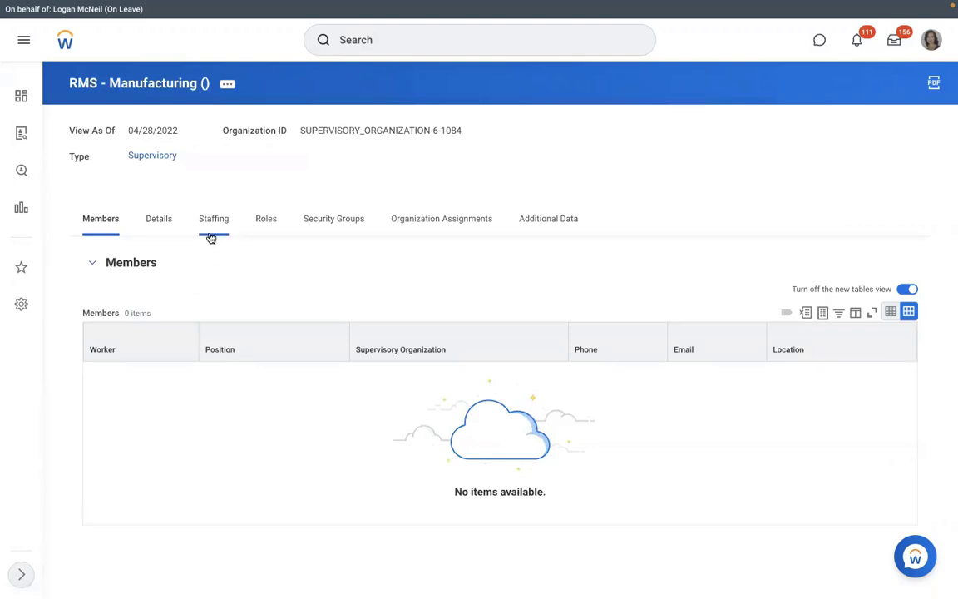
{"action": "left_click", "coordinate": [211, 237]}
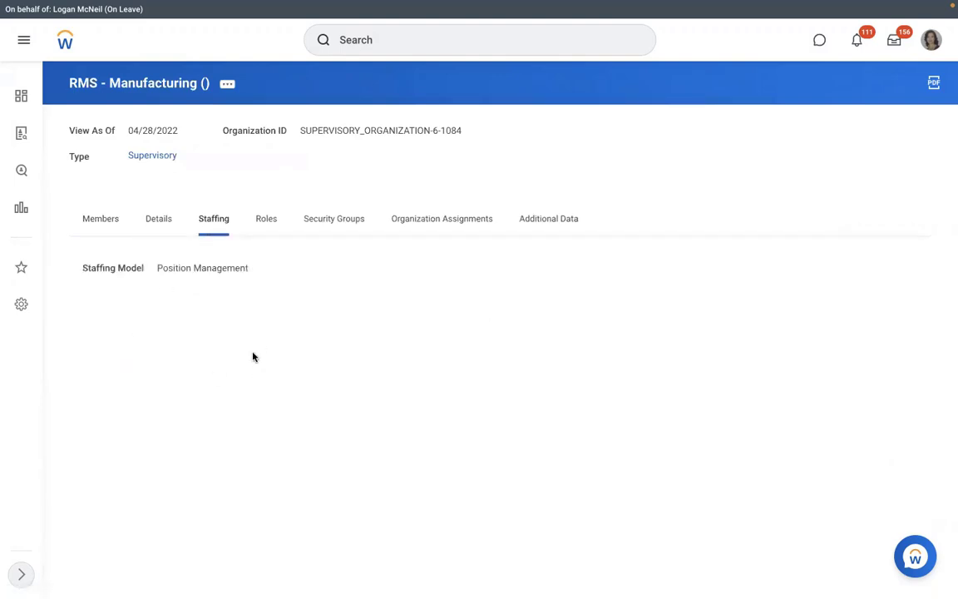
{"action": "left_click", "coordinate": [233, 87]}
{"action": "mouse_move", "coordinate": [316, 222]}
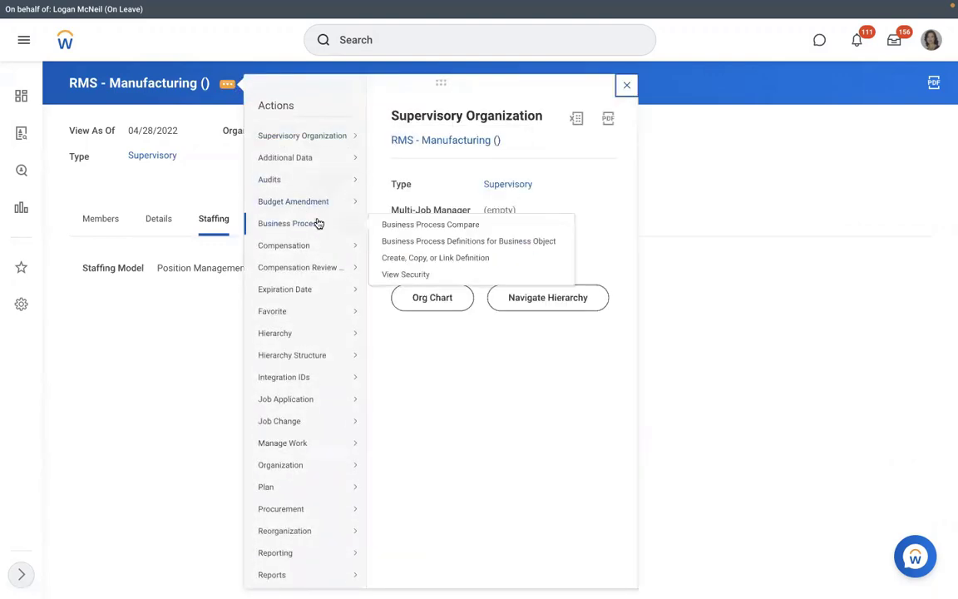
{"action": "left_click", "coordinate": [402, 258]}
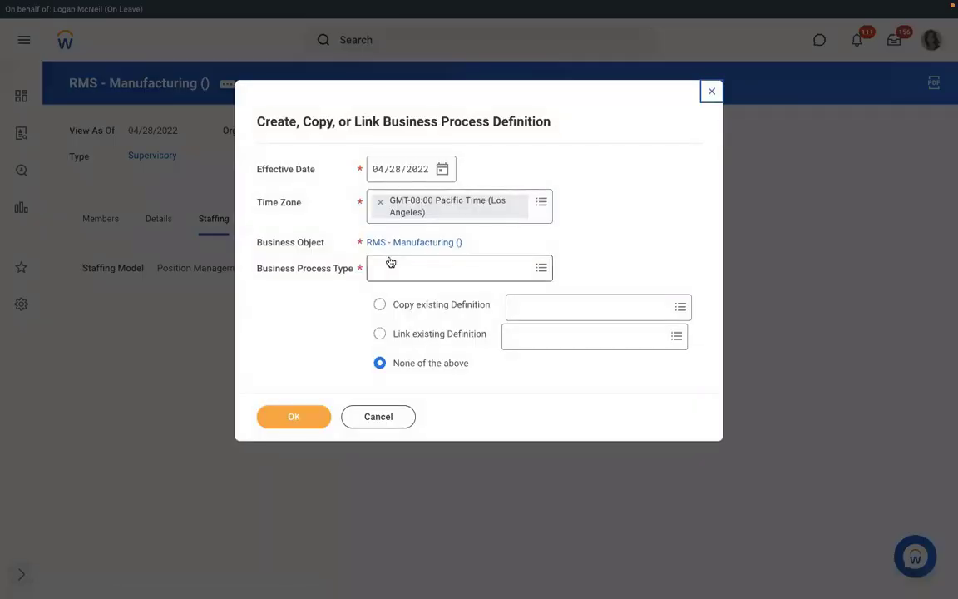
{"action": "left_click", "coordinate": [387, 266]}
{"action": "type", "text": "creat"}
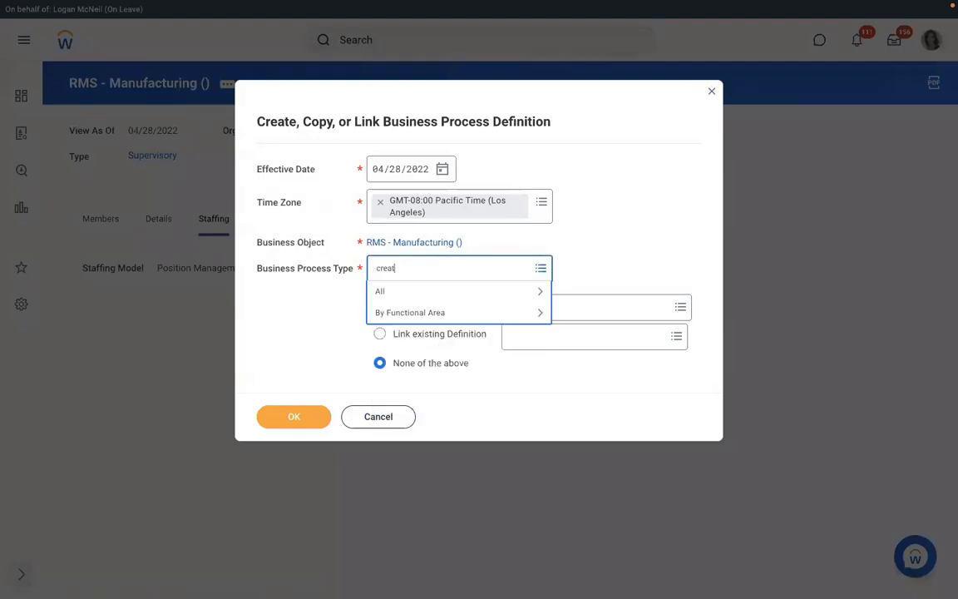
{"action": "type", "text": "e position"}
{"action": "key", "text": "Return"}
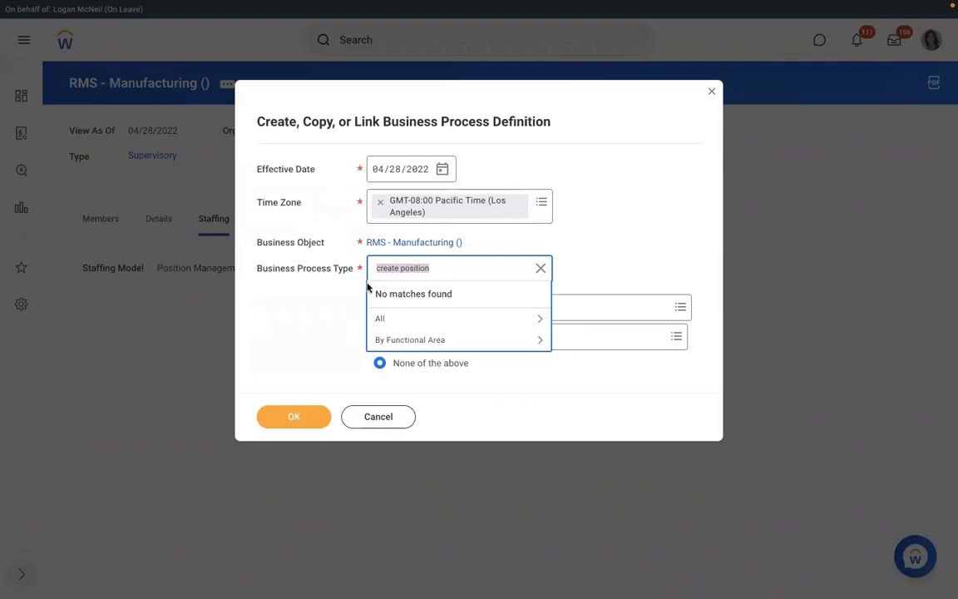
{"action": "left_click", "coordinate": [361, 416]}
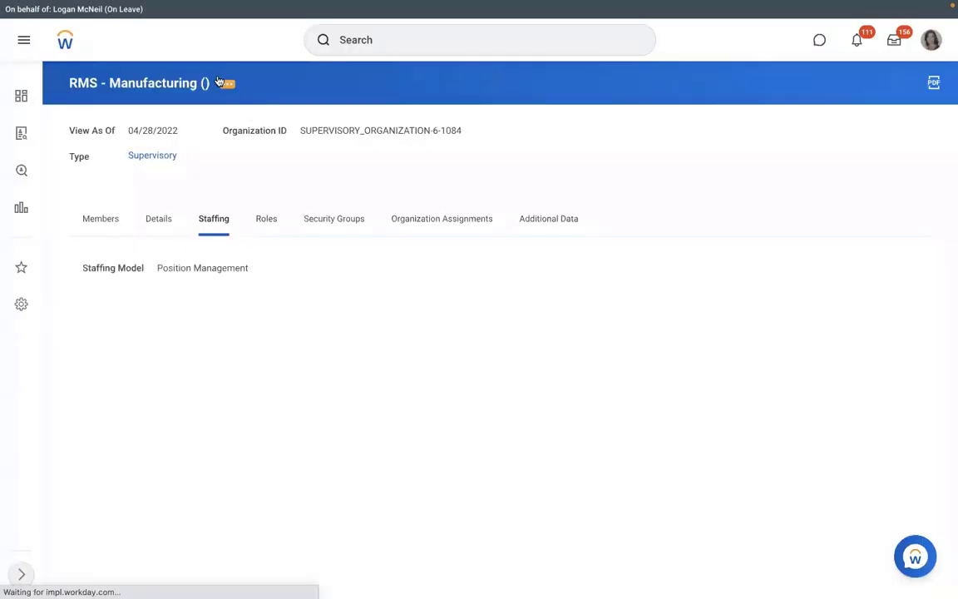
{"action": "left_click", "coordinate": [226, 89]}
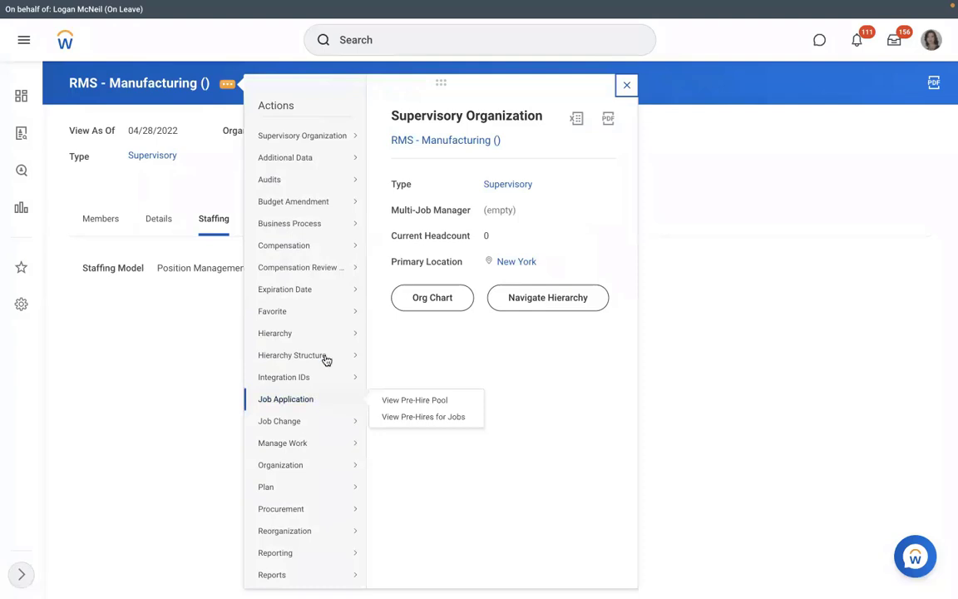
Create a new Hire business process definition for RMS - Manufacturing by searching 'hire'.
{"action": "mouse_move", "coordinate": [307, 223]}
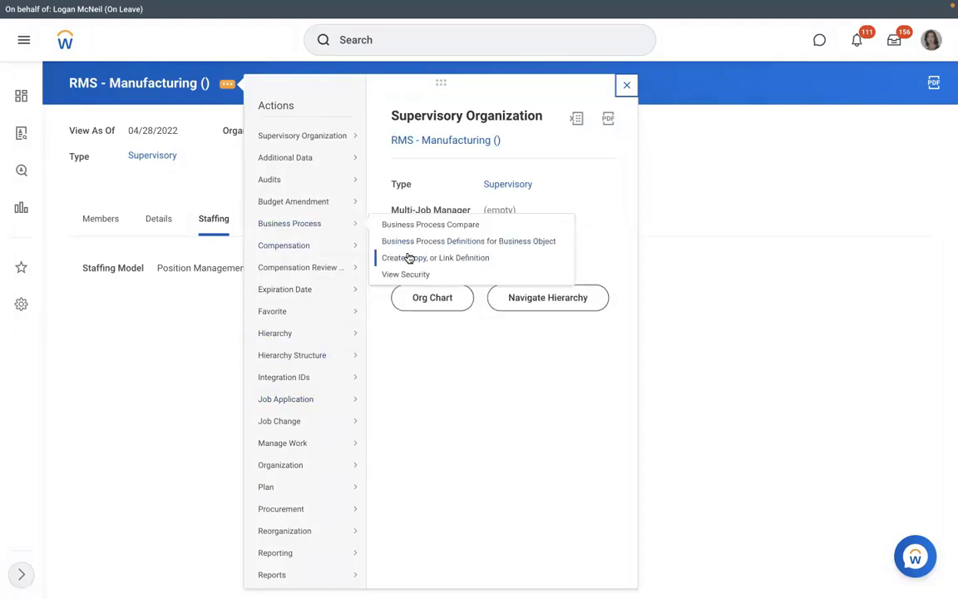
{"action": "left_click", "coordinate": [409, 258]}
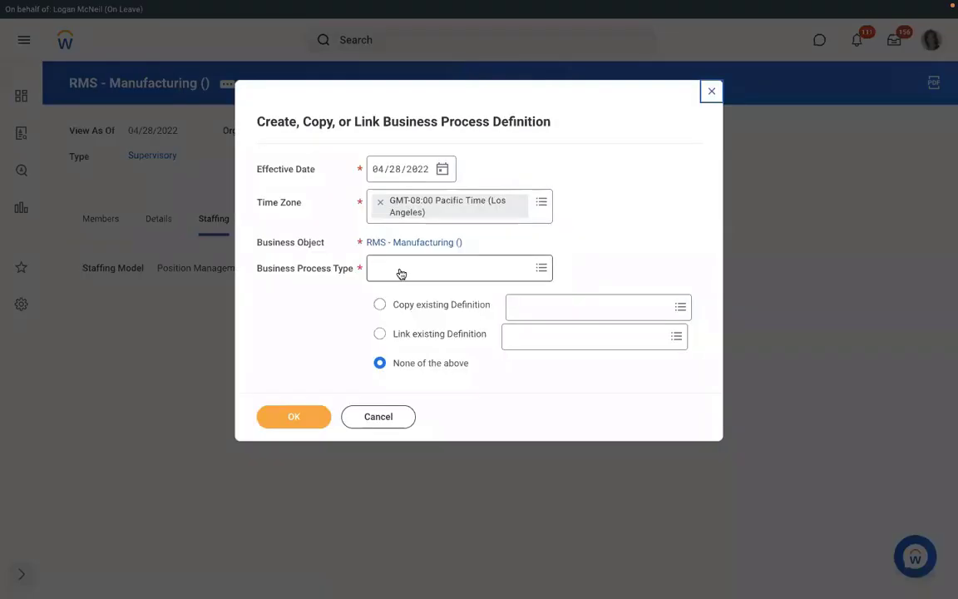
{"action": "left_click", "coordinate": [399, 270]}
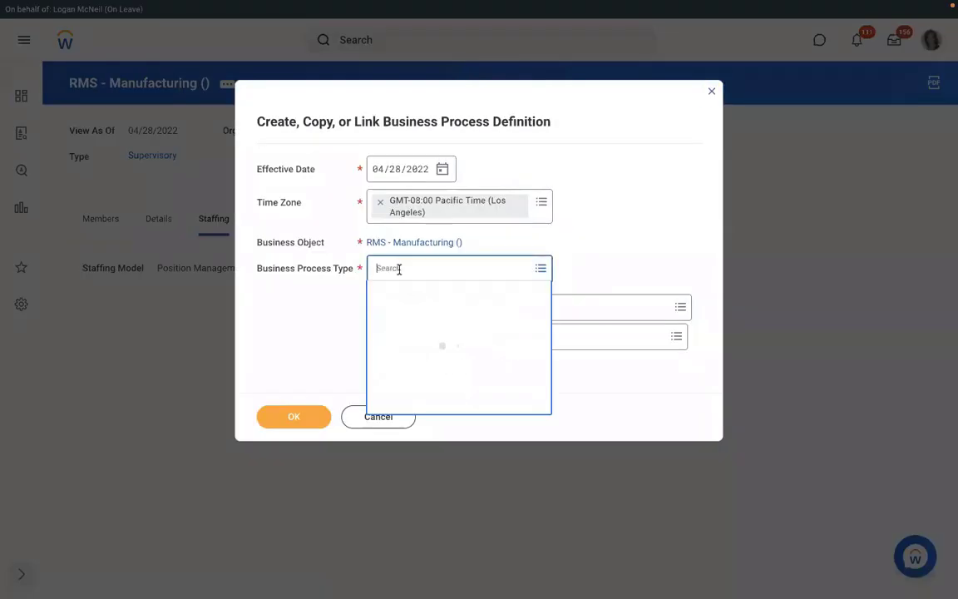
{"action": "type", "text": "hire"}
{"action": "key", "text": "Return"}
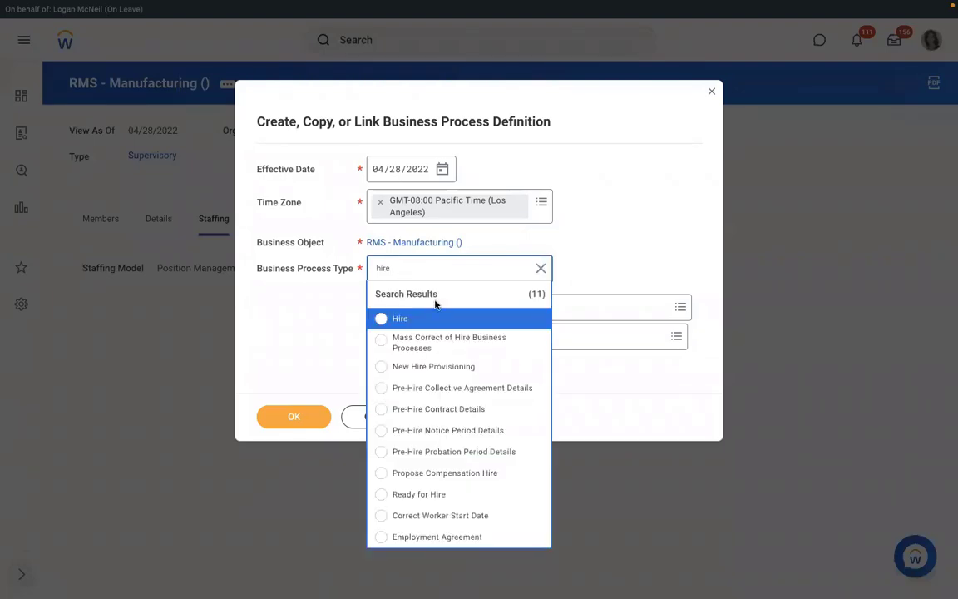
{"action": "left_click", "coordinate": [423, 317]}
{"action": "left_click", "coordinate": [280, 420]}
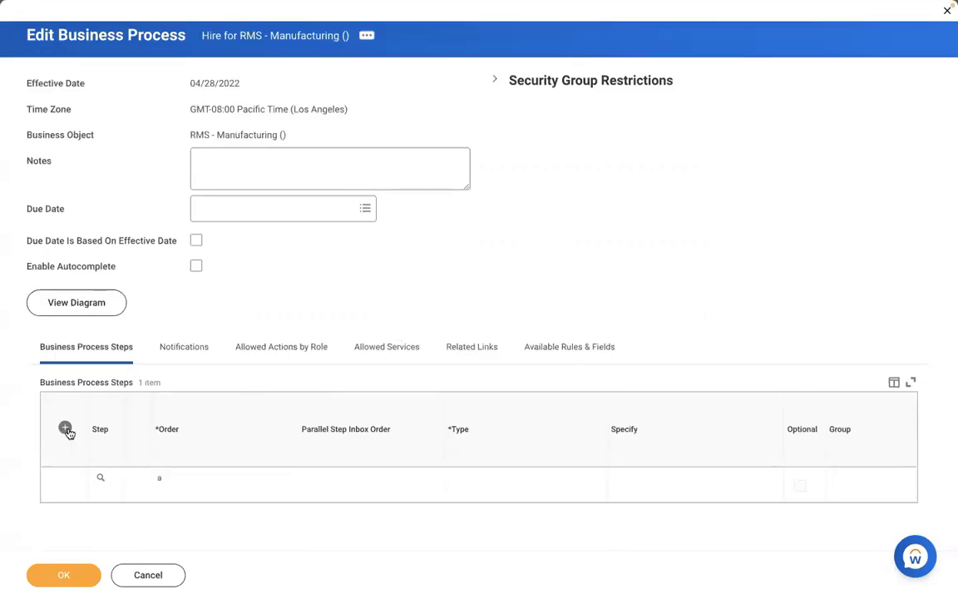
Add step b to the Hire process as an Action that assigns the pay group.
{"action": "left_click", "coordinate": [65, 427]}
{"action": "left_click", "coordinate": [169, 488]}
{"action": "type", "text": "b"}
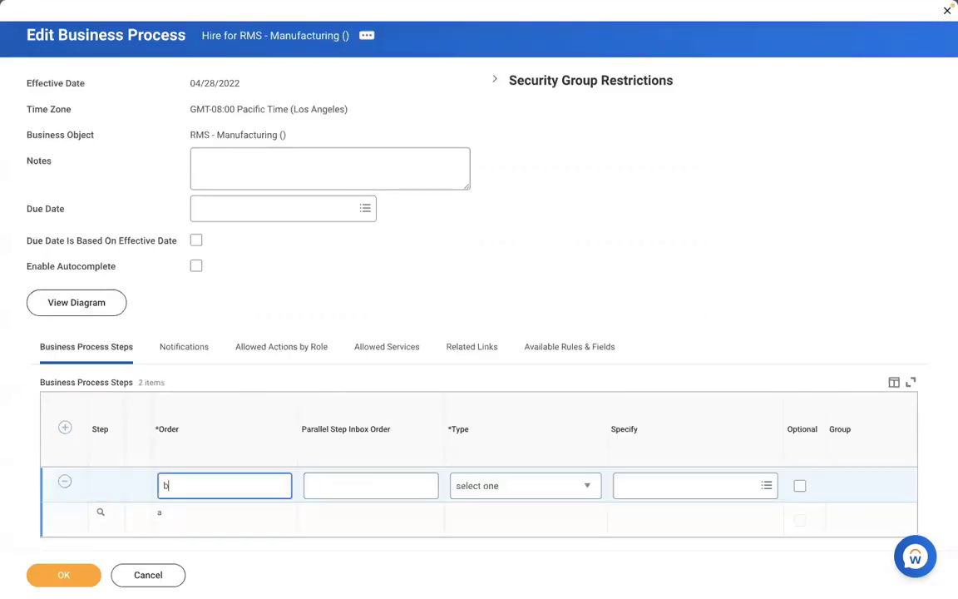
{"action": "left_click", "coordinate": [480, 486]}
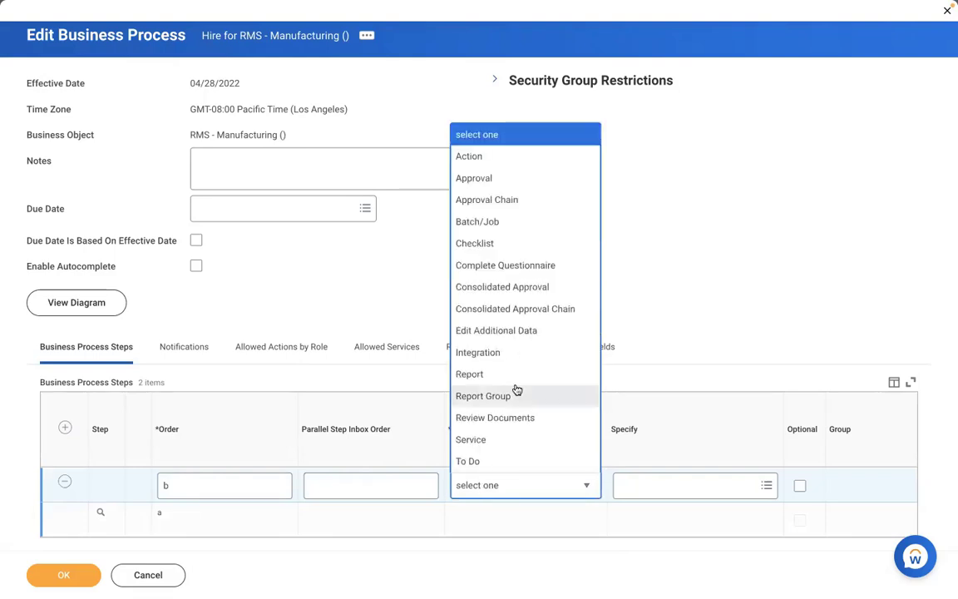
{"action": "left_click", "coordinate": [474, 157]}
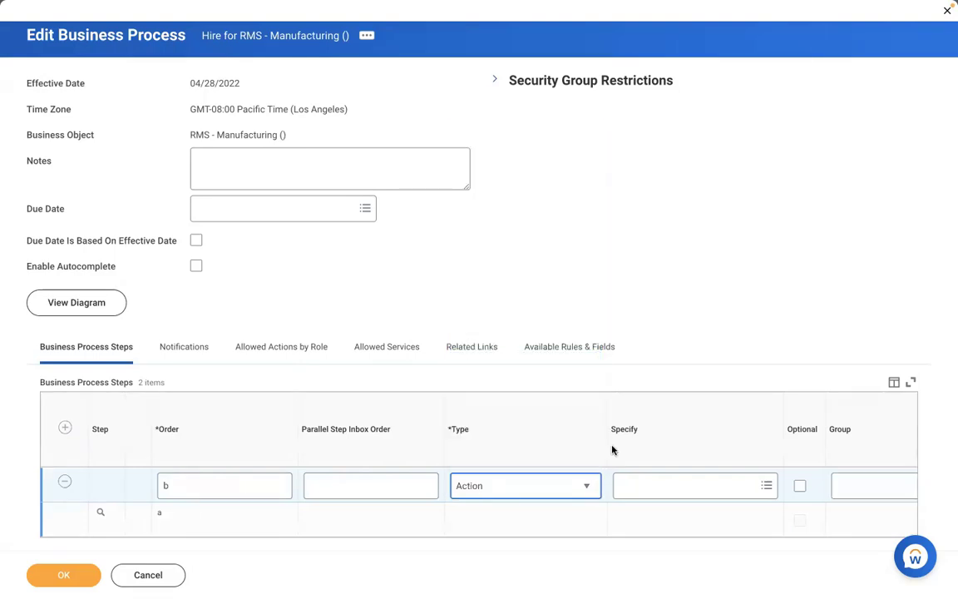
{"action": "left_click", "coordinate": [653, 485]}
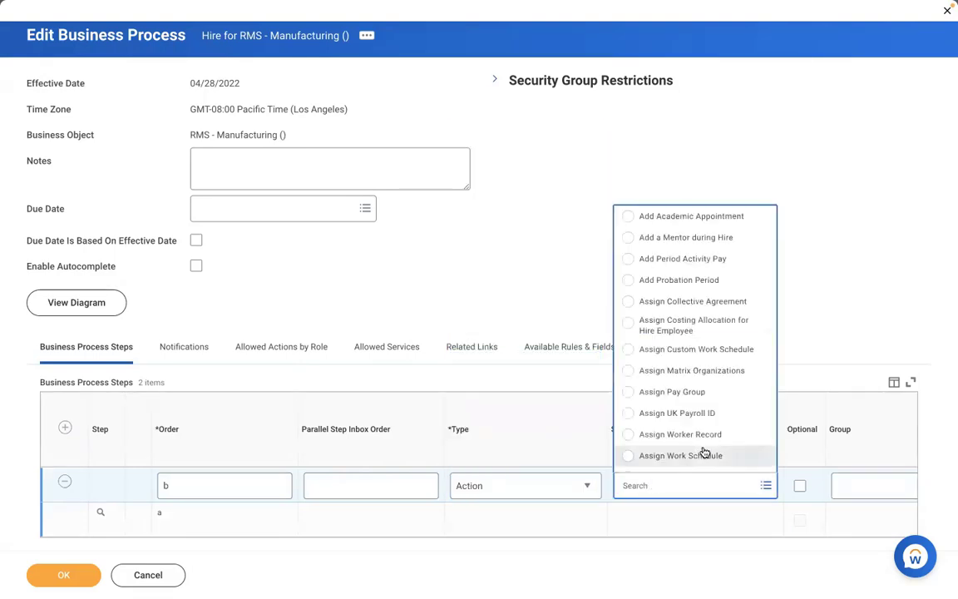
{"action": "left_click", "coordinate": [663, 392]}
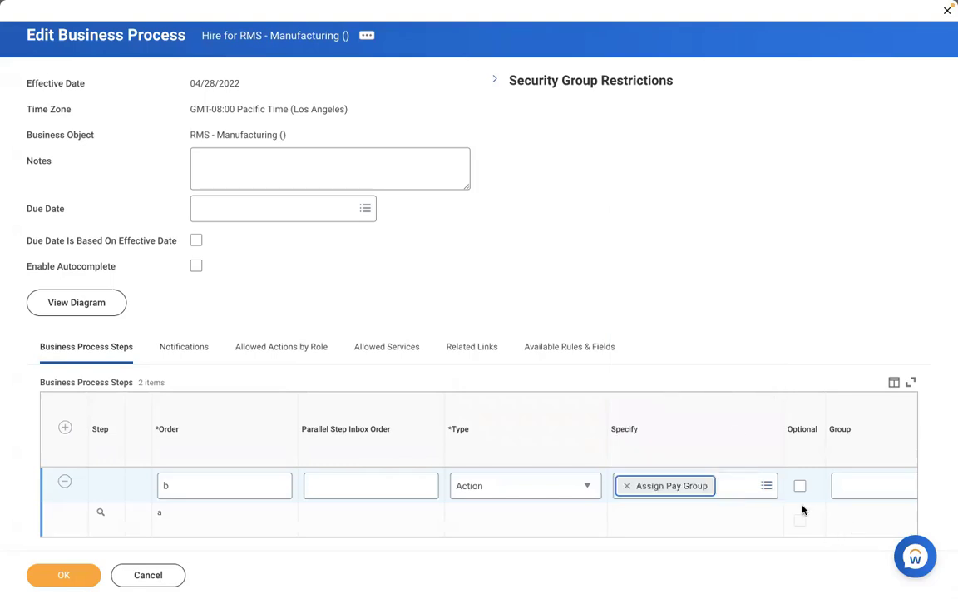
Set Payroll Partner as the group responsible for step b.
{"action": "left_click", "coordinate": [802, 509]}
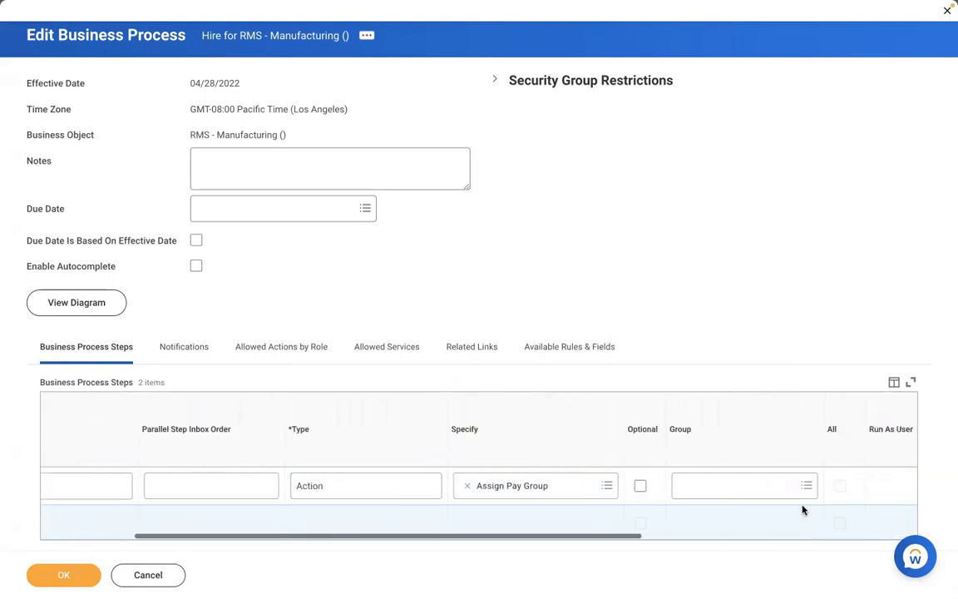
{"action": "left_click", "coordinate": [738, 484]}
{"action": "type", "text": "pay"}
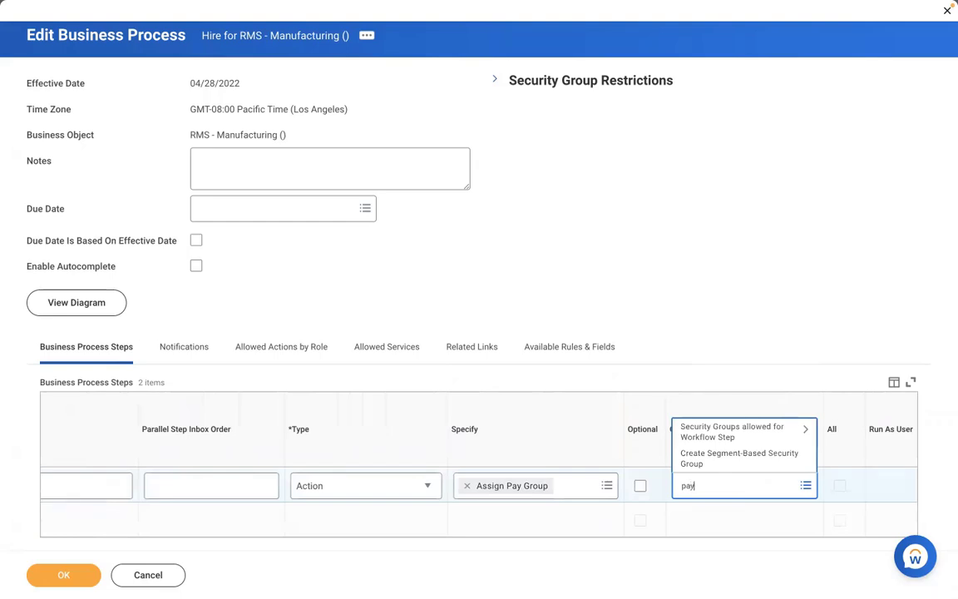
{"action": "type", "text": "roll partner"}
{"action": "key", "text": "Return"}
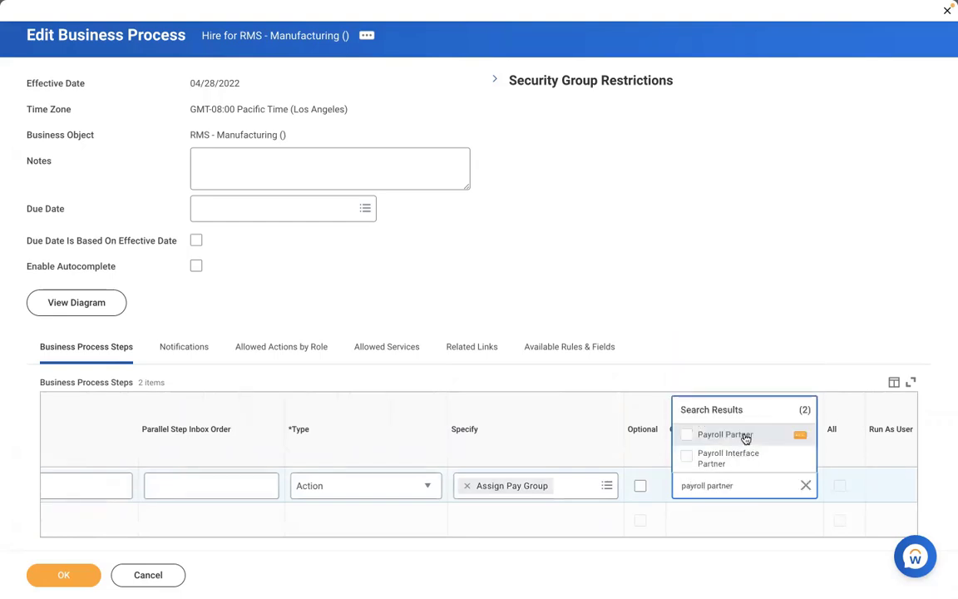
{"action": "left_click", "coordinate": [745, 435]}
{"action": "left_click", "coordinate": [495, 295]}
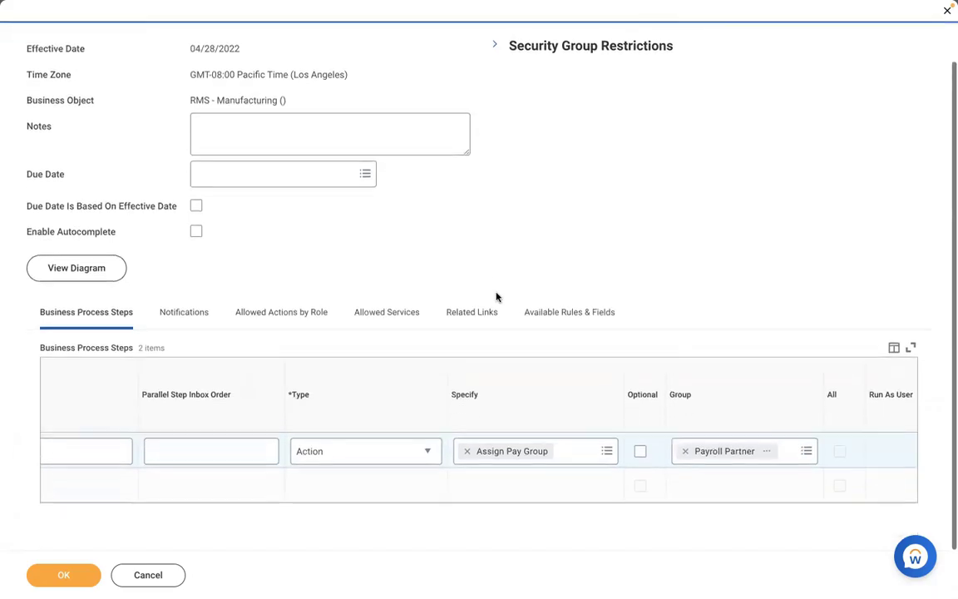
Preview the Payroll Partner security group details, then save the Hire definition.
{"action": "left_click", "coordinate": [115, 502]}
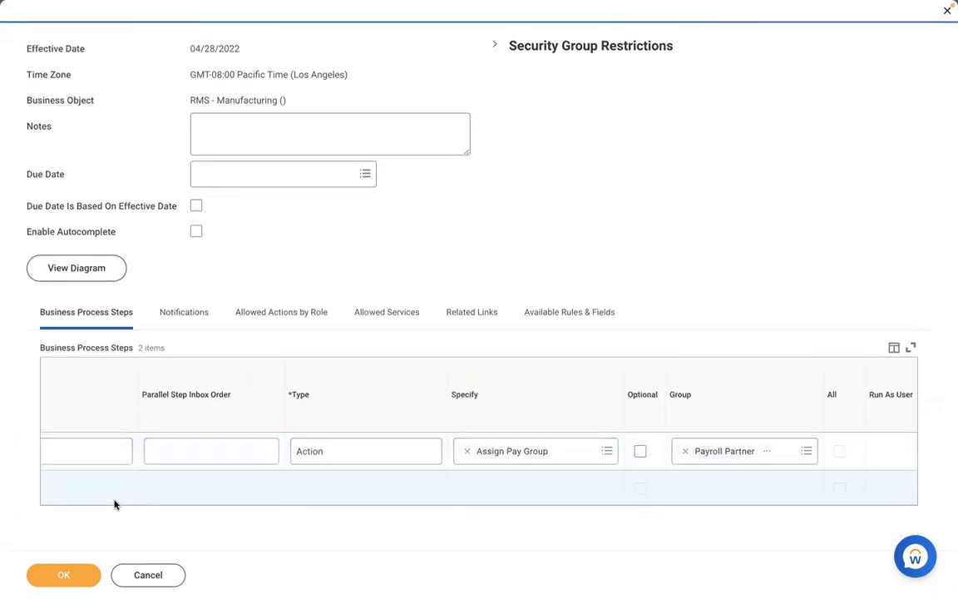
{"action": "scroll", "coordinate": [115, 502], "scroll_direction": "left", "scroll_amount": 5}
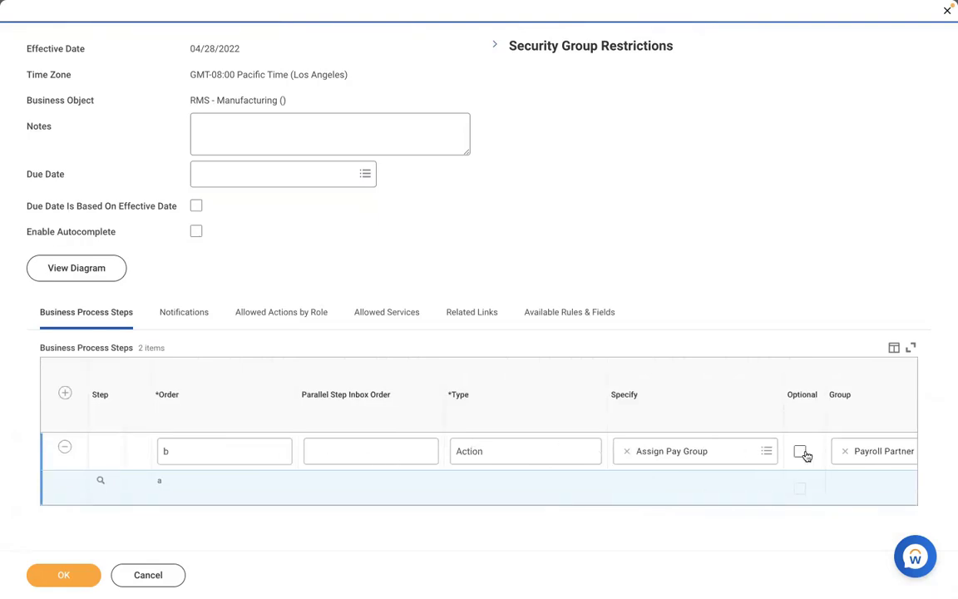
{"action": "scroll", "coordinate": [760, 490], "scroll_direction": "right", "scroll_amount": 1}
{"action": "scroll", "coordinate": [761, 489], "scroll_direction": "right", "scroll_amount": 6}
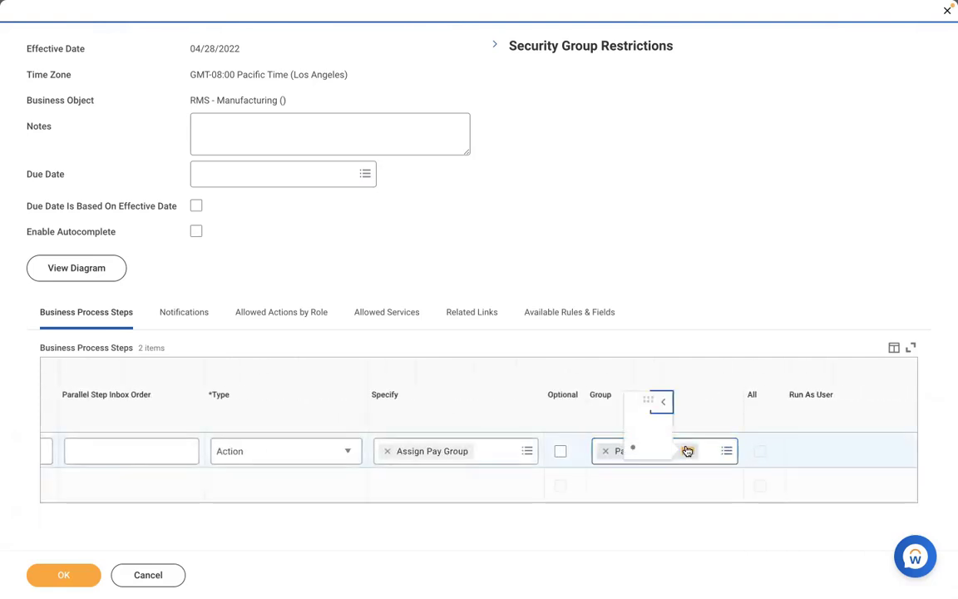
{"action": "left_click", "coordinate": [685, 450]}
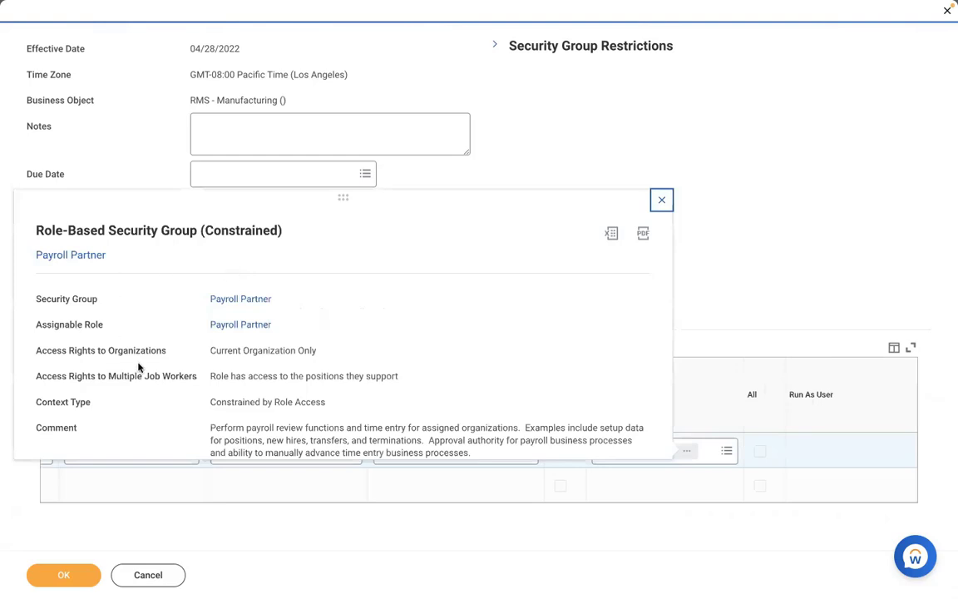
{"action": "left_click", "coordinate": [512, 168]}
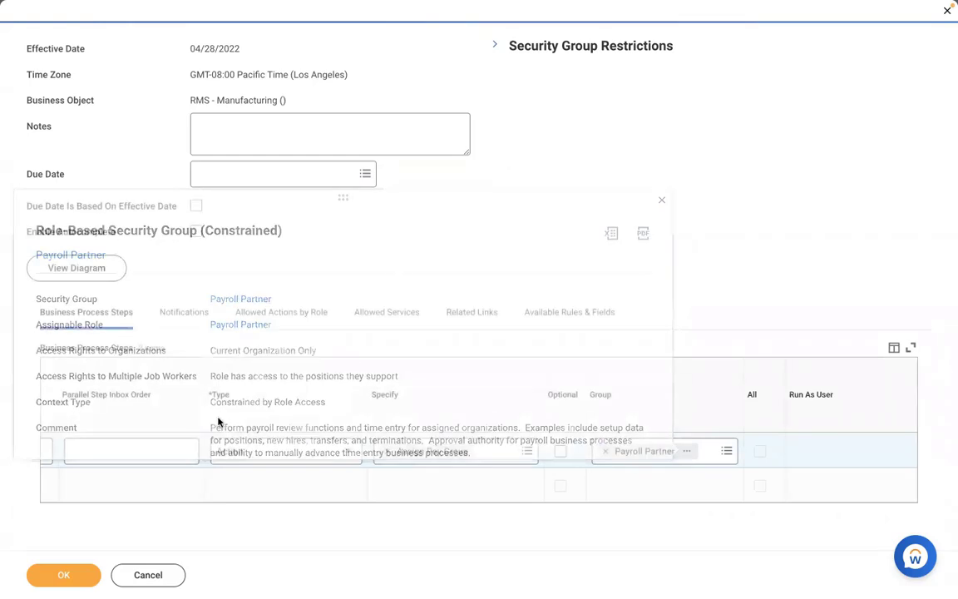
{"action": "left_click", "coordinate": [37, 577]}
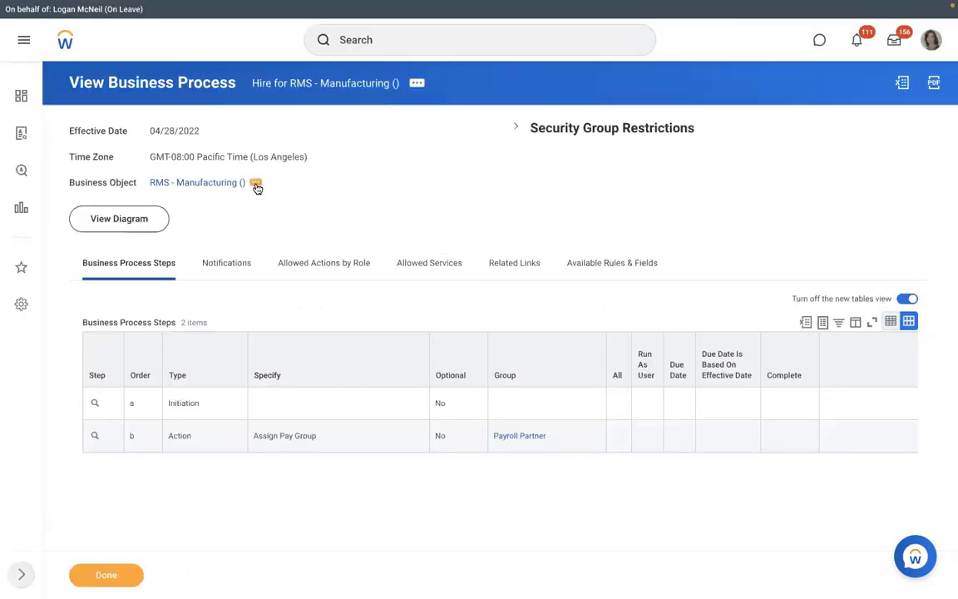
Create a new Assign Pay Group business process definition for the RMS - Manufacturing organization.
{"action": "left_click", "coordinate": [256, 185]}
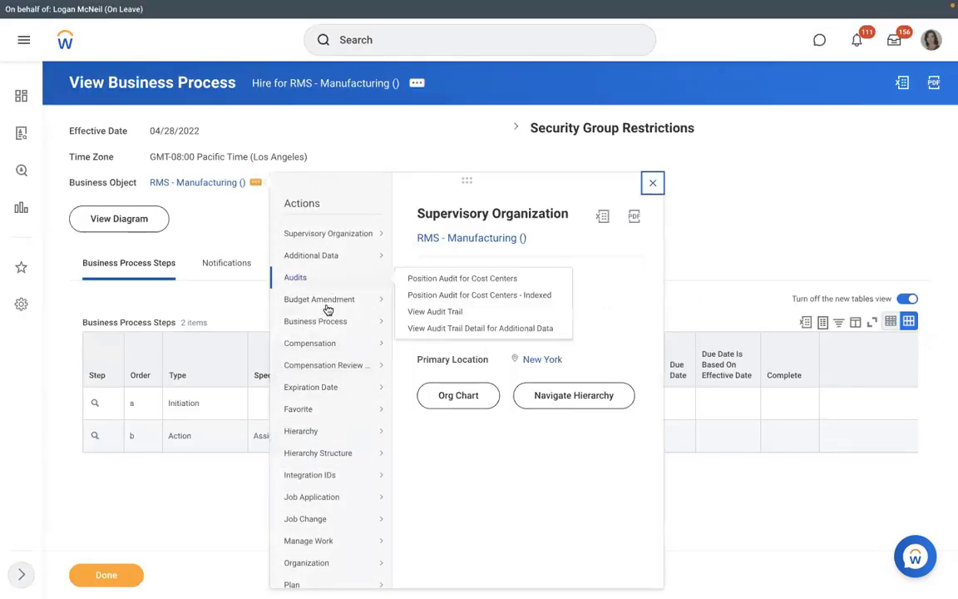
{"action": "mouse_move", "coordinate": [321, 321]}
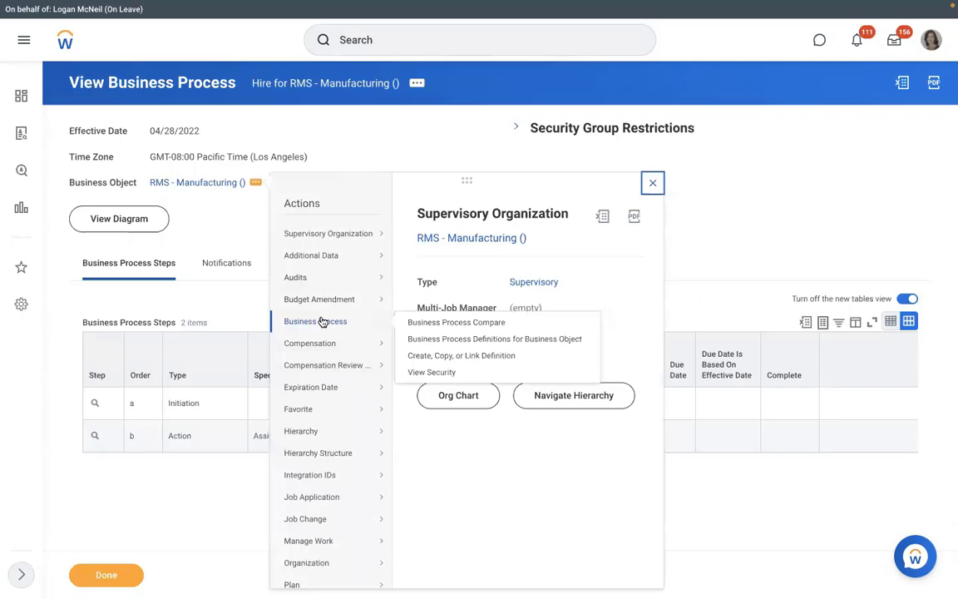
{"action": "left_click", "coordinate": [424, 356]}
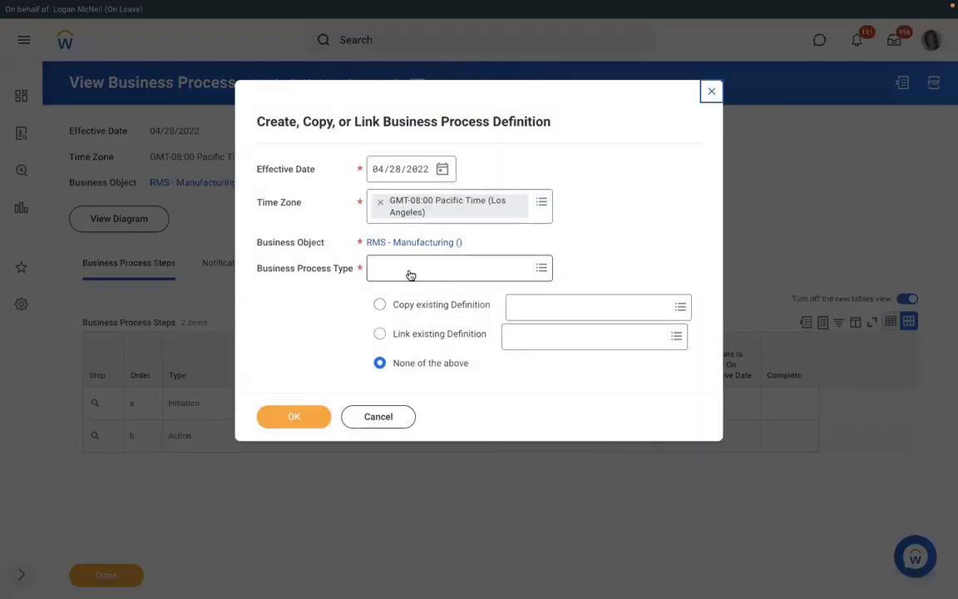
{"action": "left_click", "coordinate": [406, 267]}
{"action": "type", "text": "assign pay group"}
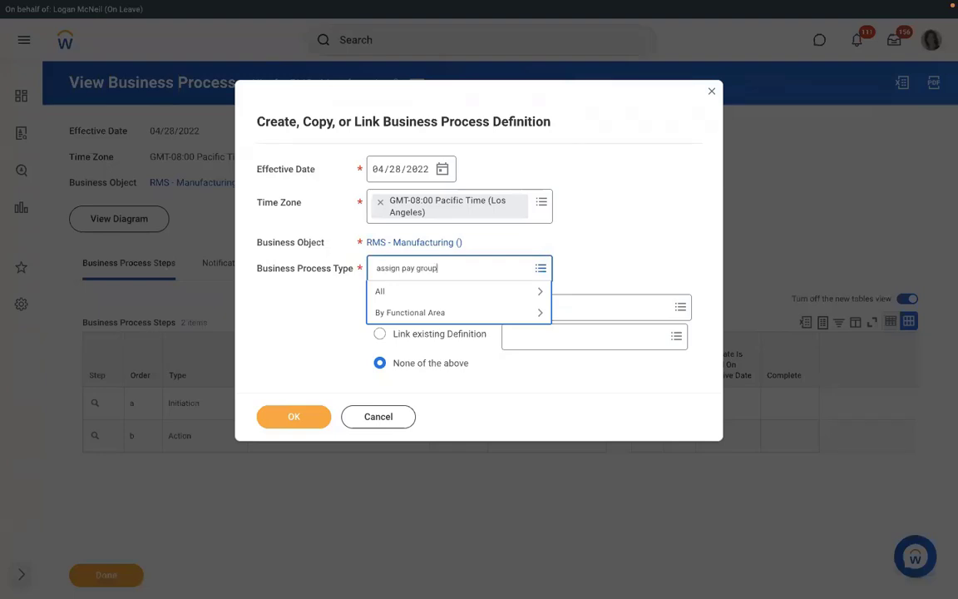
{"action": "key", "text": "Return"}
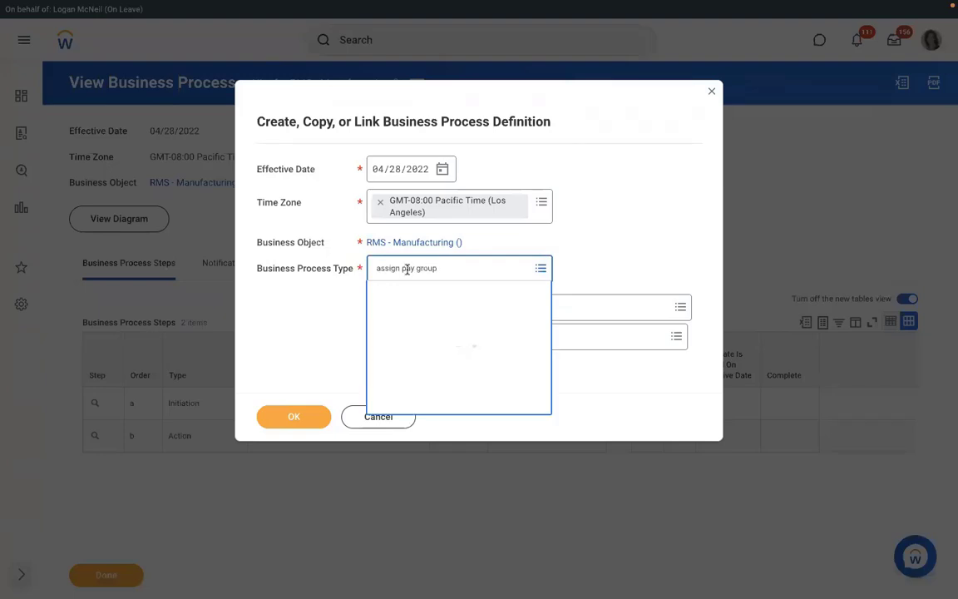
{"action": "left_click", "coordinate": [420, 319]}
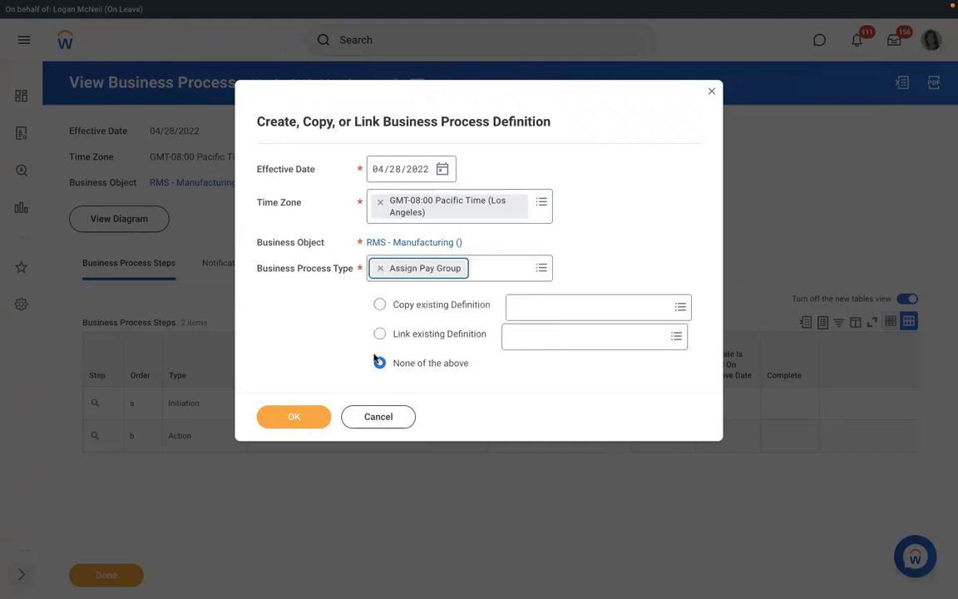
{"action": "left_click", "coordinate": [292, 417]}
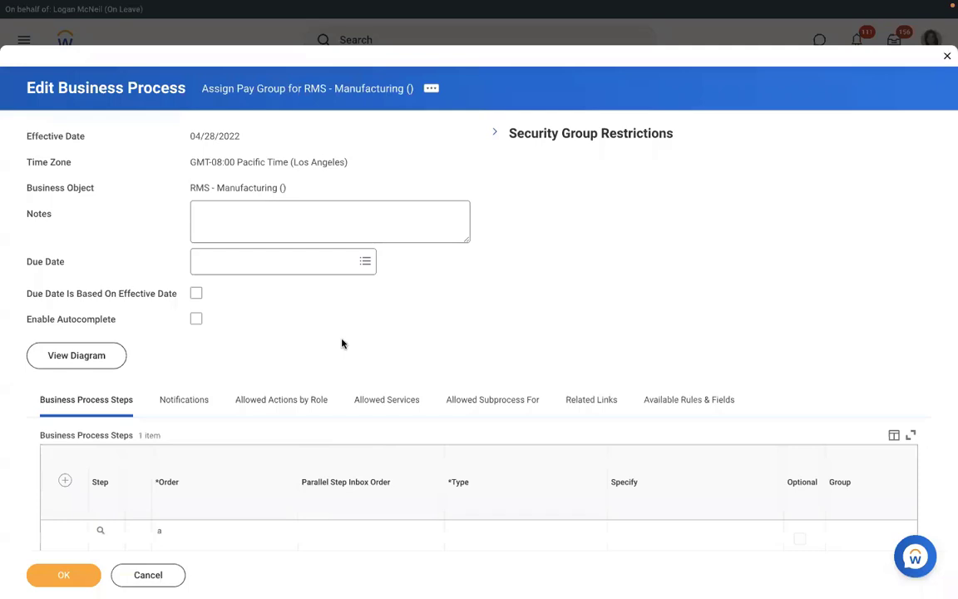
Add step b to the Assign Pay Group process as an Action.
{"action": "scroll", "coordinate": [341, 342], "scroll_direction": "down", "scroll_amount": 1}
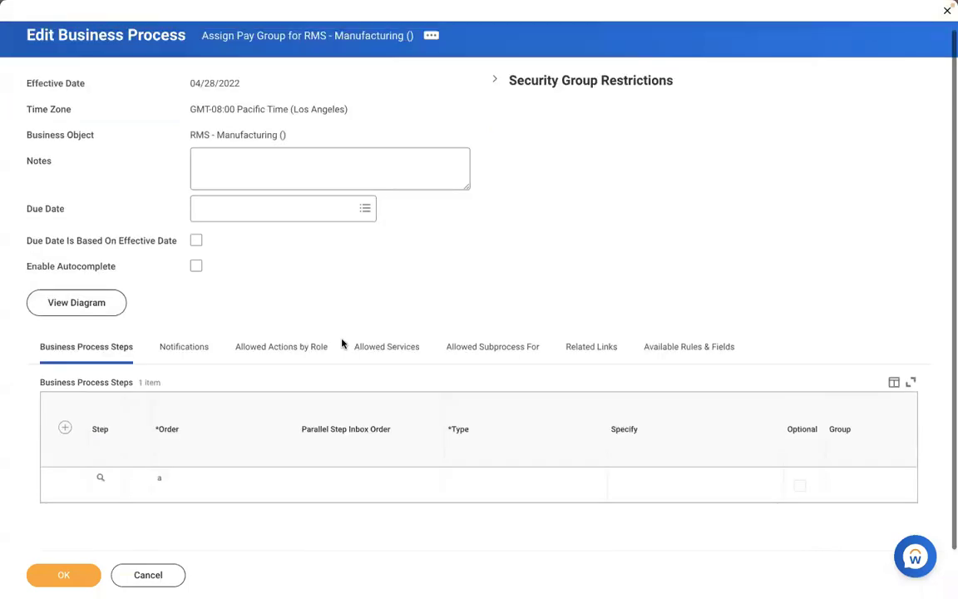
{"action": "left_click", "coordinate": [64, 428]}
{"action": "left_click", "coordinate": [197, 480]}
{"action": "type", "text": "b"}
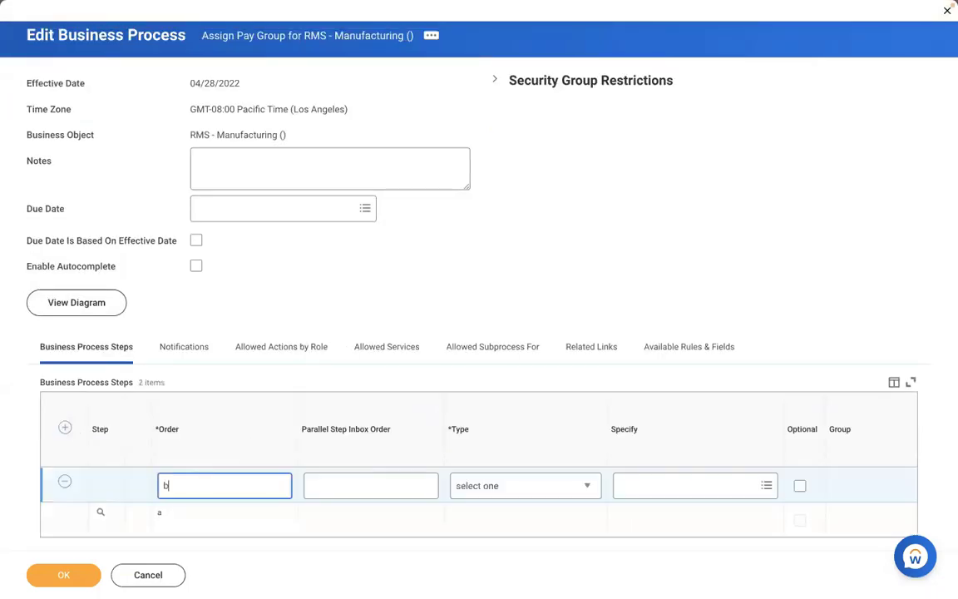
{"action": "left_click", "coordinate": [499, 486]}
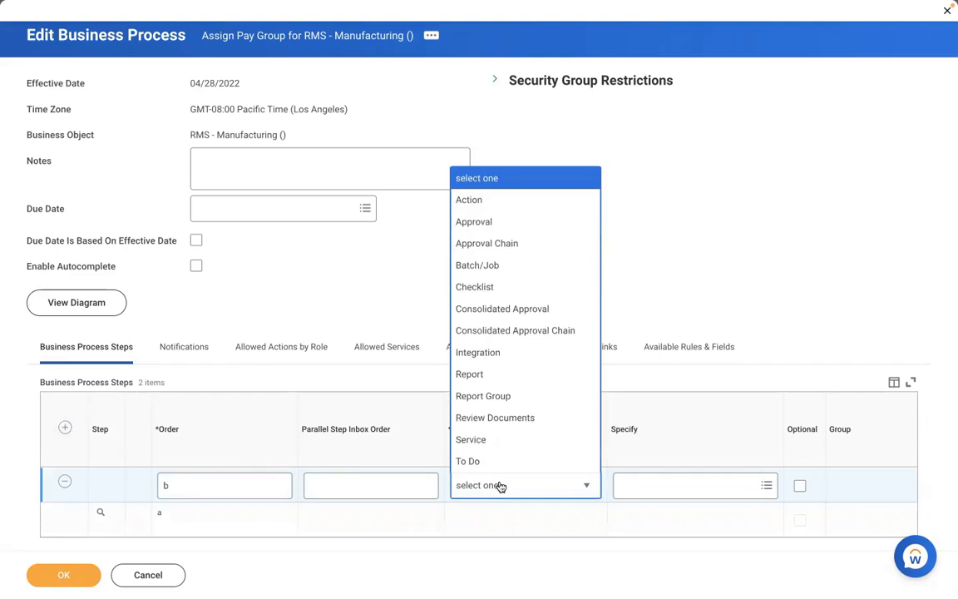
{"action": "left_click", "coordinate": [469, 200]}
Make step b Review Pay Group Assignment handled by Payroll Partner, then save.
{"action": "left_click", "coordinate": [630, 487]}
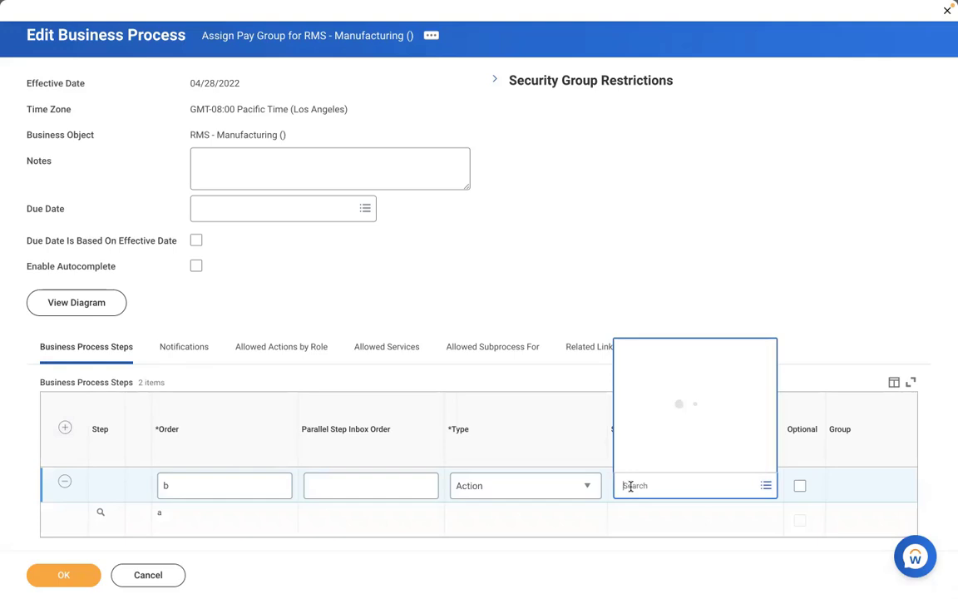
{"action": "type", "text": "review"}
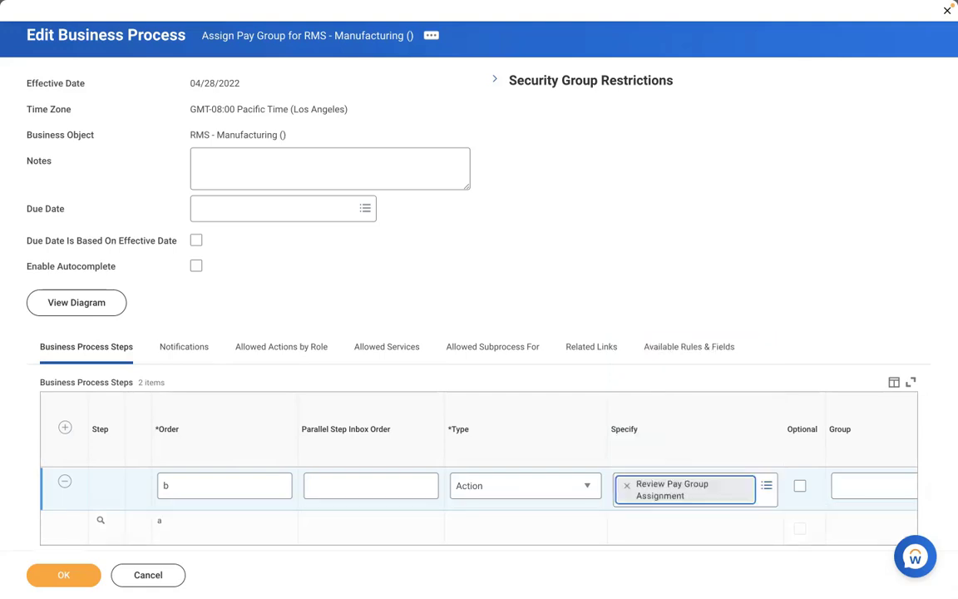
{"action": "left_click", "coordinate": [873, 486]}
{"action": "type", "text": "pa"}
{"action": "type", "text": "yroll pa"}
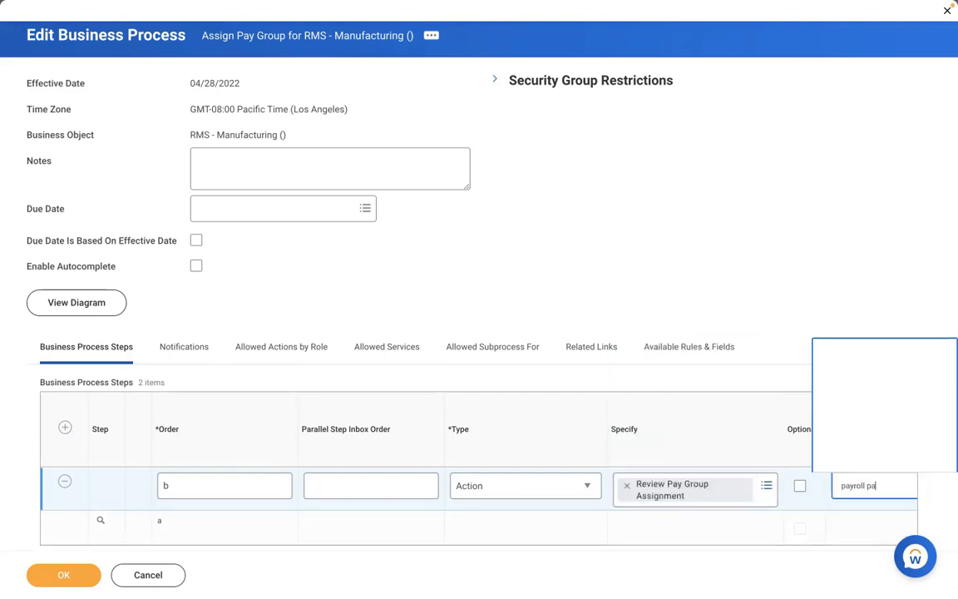
{"action": "type", "text": "rt"}
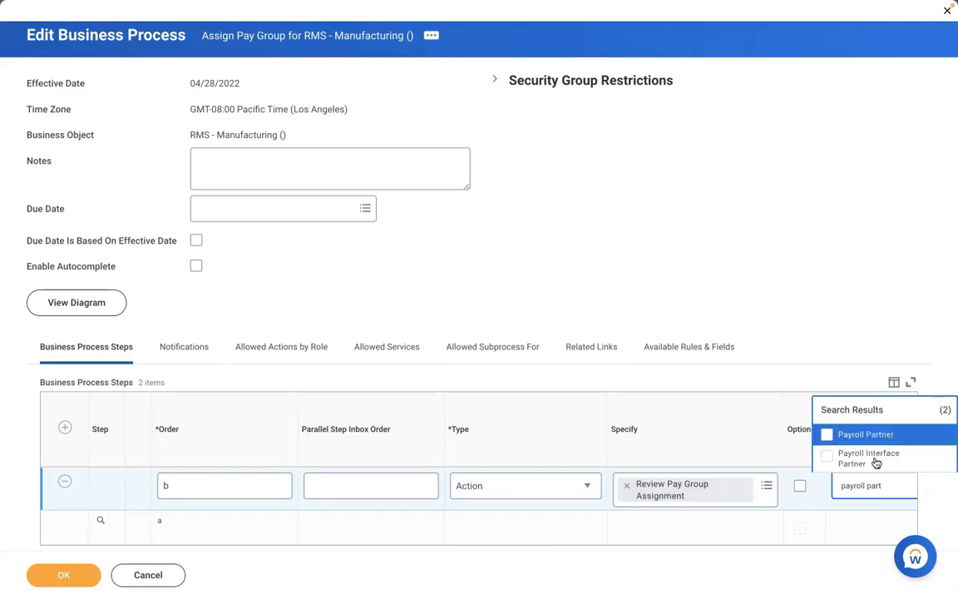
{"action": "key", "text": "Return"}
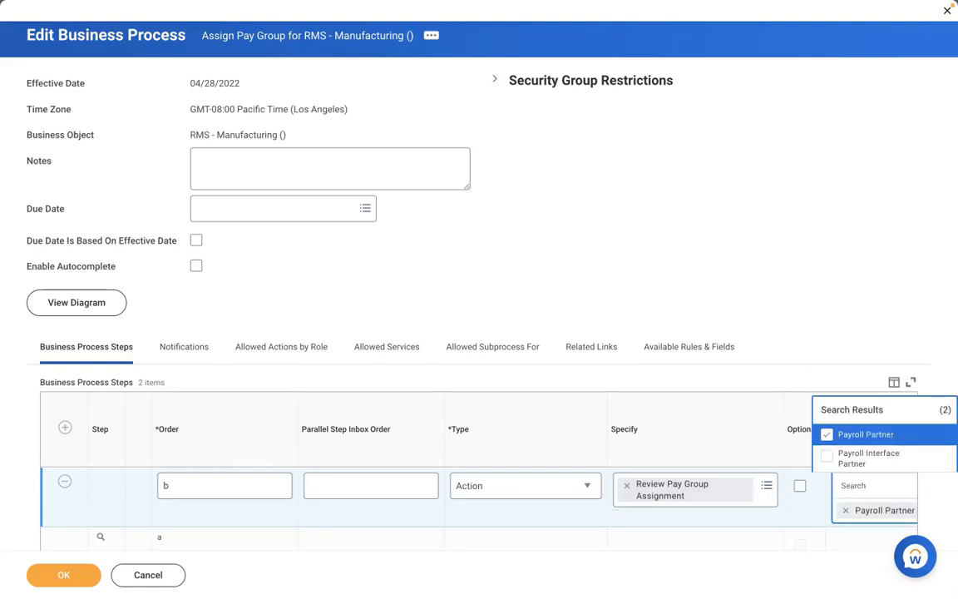
{"action": "left_click", "coordinate": [67, 574]}
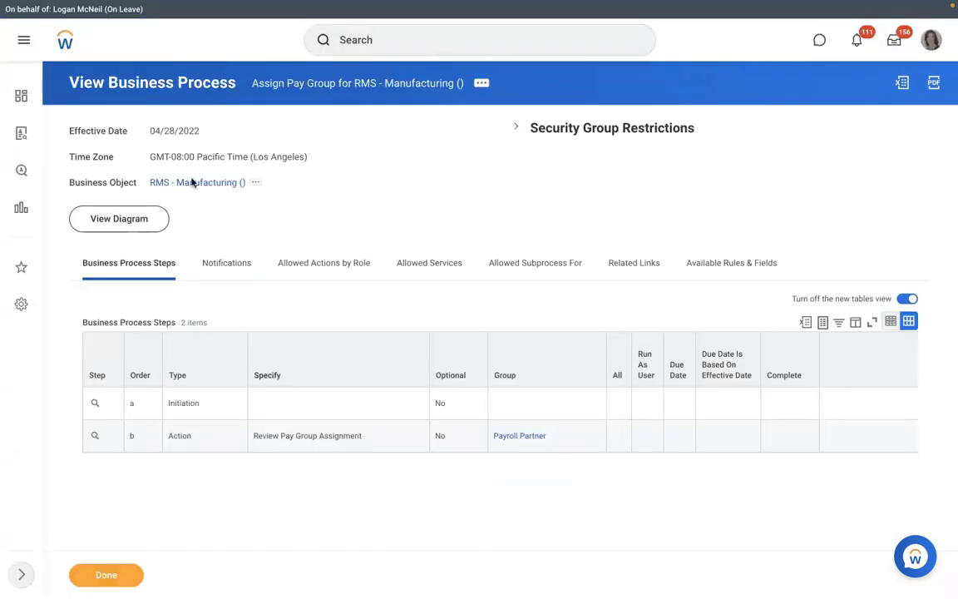
Open the RMS - Manufacturing organization and start Staffing > Create Position from its related actions.
{"action": "left_click", "coordinate": [197, 182]}
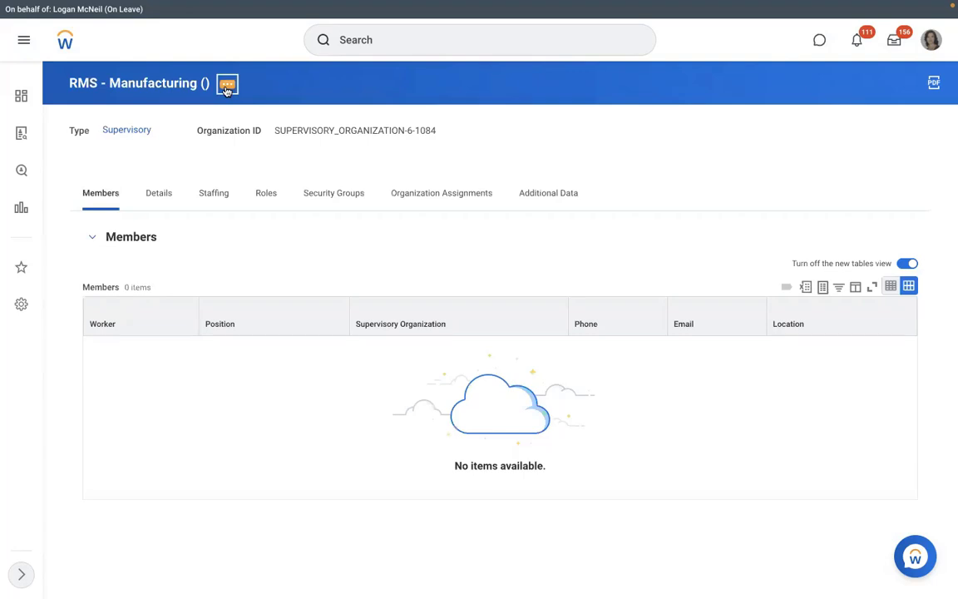
{"action": "left_click", "coordinate": [227, 85]}
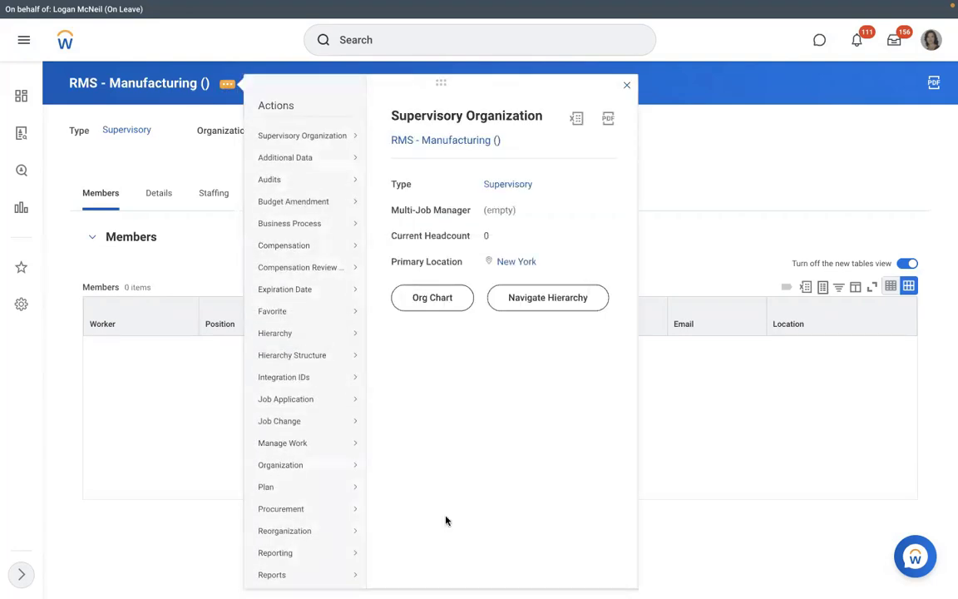
{"action": "scroll", "coordinate": [379, 474], "scroll_direction": "down", "scroll_amount": 3}
{"action": "mouse_move", "coordinate": [305, 449]}
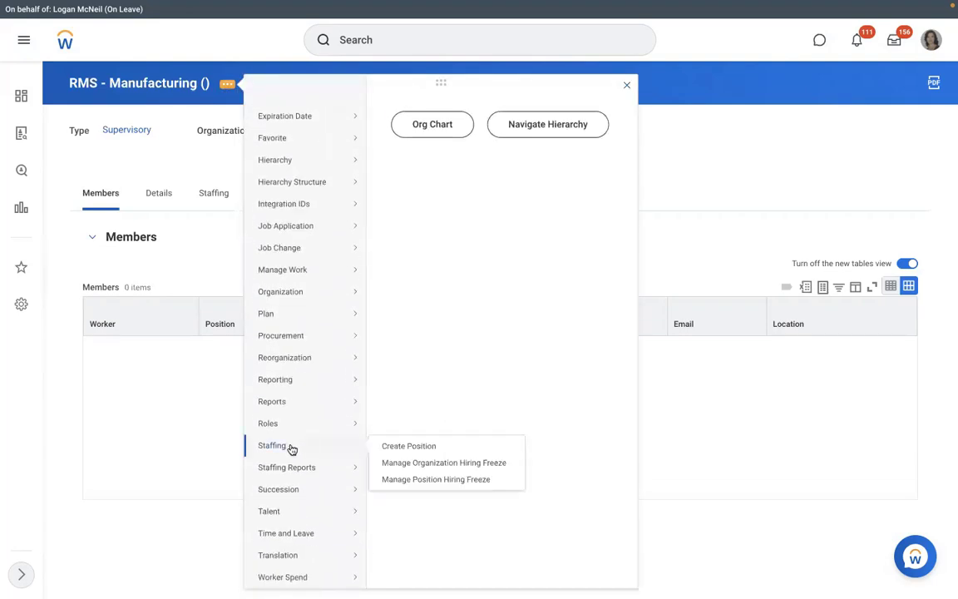
{"action": "left_click", "coordinate": [403, 447]}
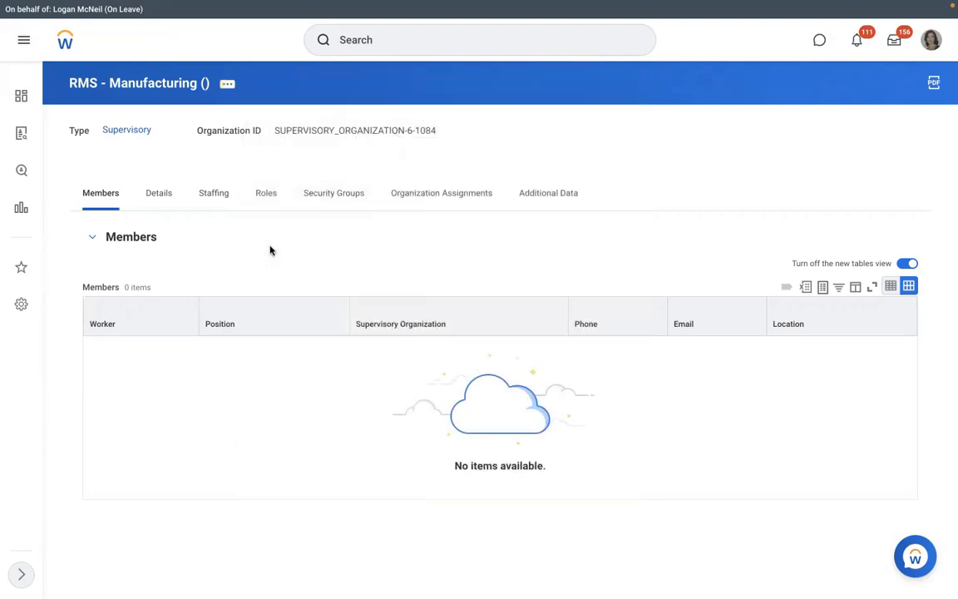
Request 3 positions with the job posting title 'Executive Manager IT'.
{"action": "left_click", "coordinate": [222, 235]}
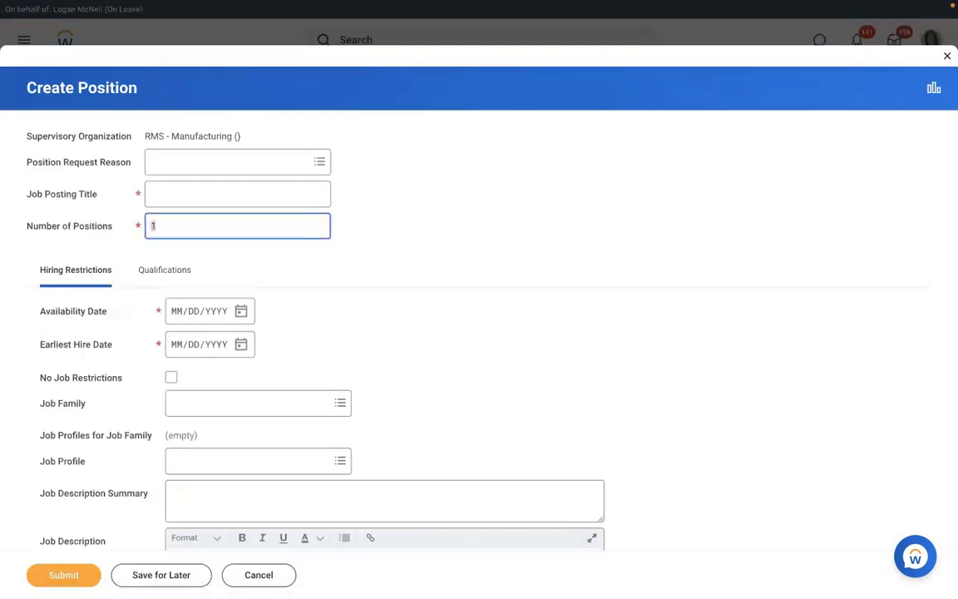
{"action": "type", "text": "3"}
{"action": "left_click", "coordinate": [172, 202]}
{"action": "type", "text": "E"}
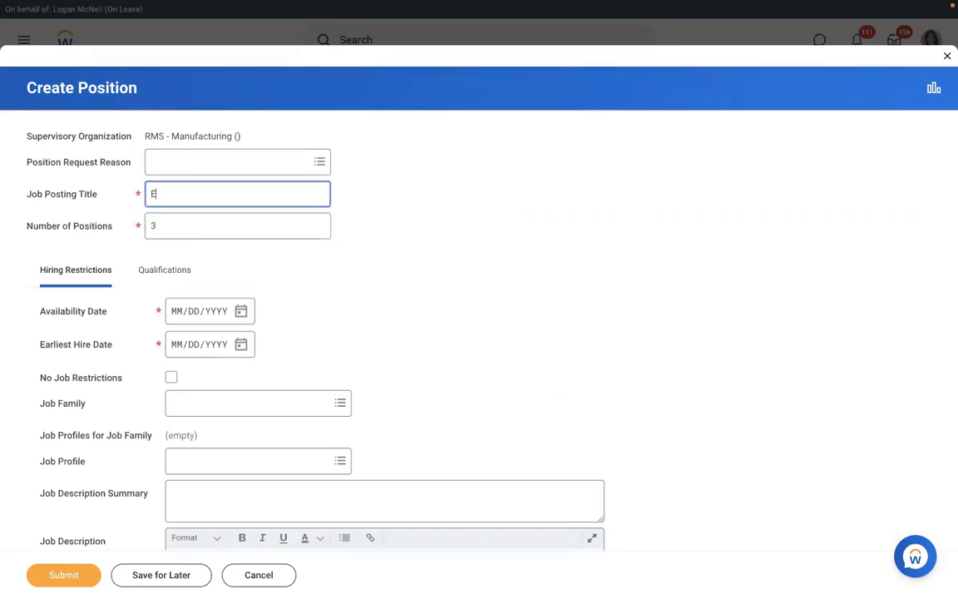
{"action": "type", "text": "xecutive Manager"}
{"action": "key", "text": "BackSpace"}
{"action": "key", "text": "BackSpace"}
{"action": "key", "text": "BackSpace"}
{"action": "key", "text": "BackSpace"}
{"action": "key", "text": "BackSpace"}
{"action": "type", "text": "Executive Manager I"}
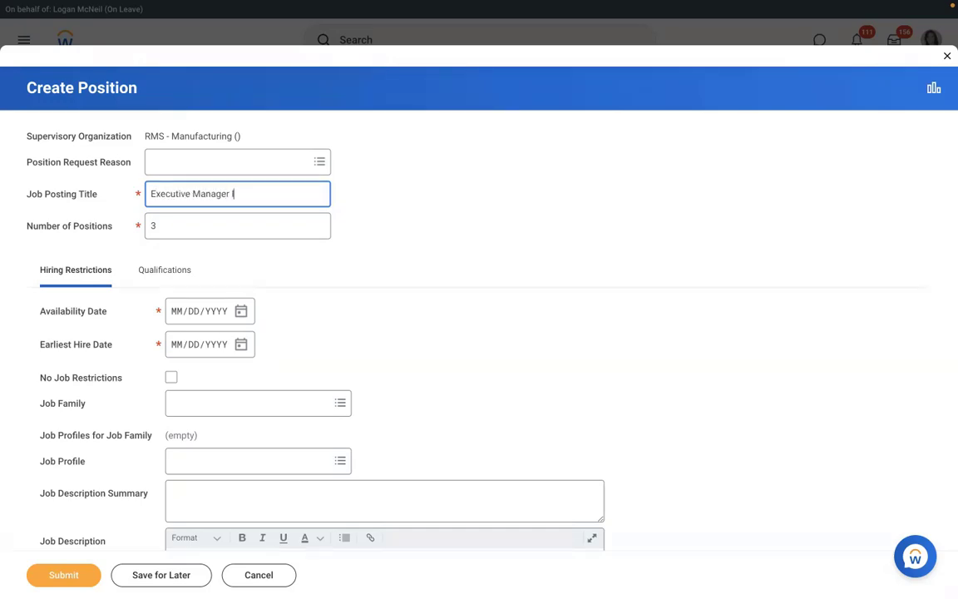
{"action": "type", "text": "T"}
Set the availability date and earliest hire date to 01/01/2022.
{"action": "left_click", "coordinate": [175, 317]}
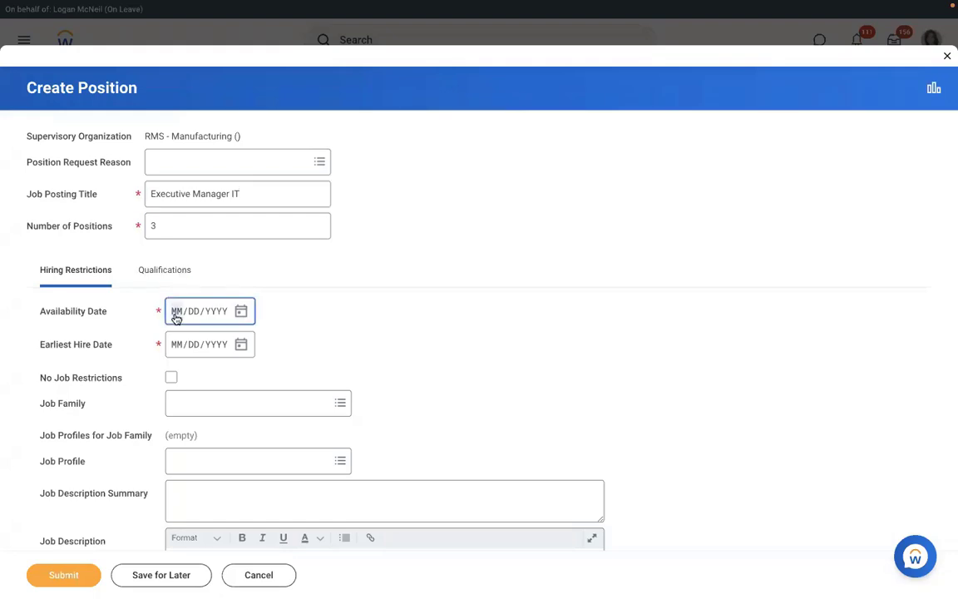
{"action": "type", "text": "01/01/2022"}
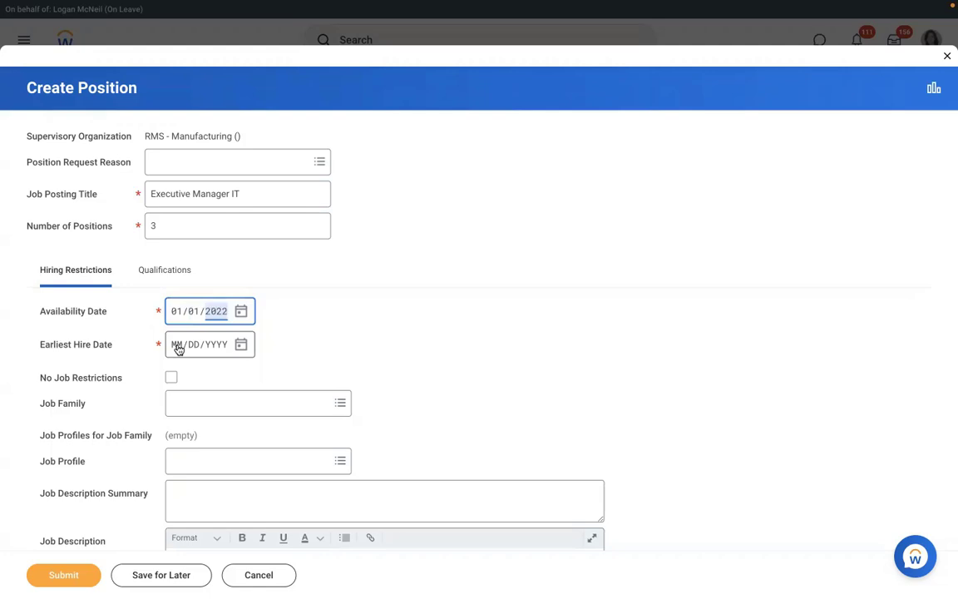
{"action": "left_click", "coordinate": [178, 349]}
{"action": "type", "text": "01/01/2022"}
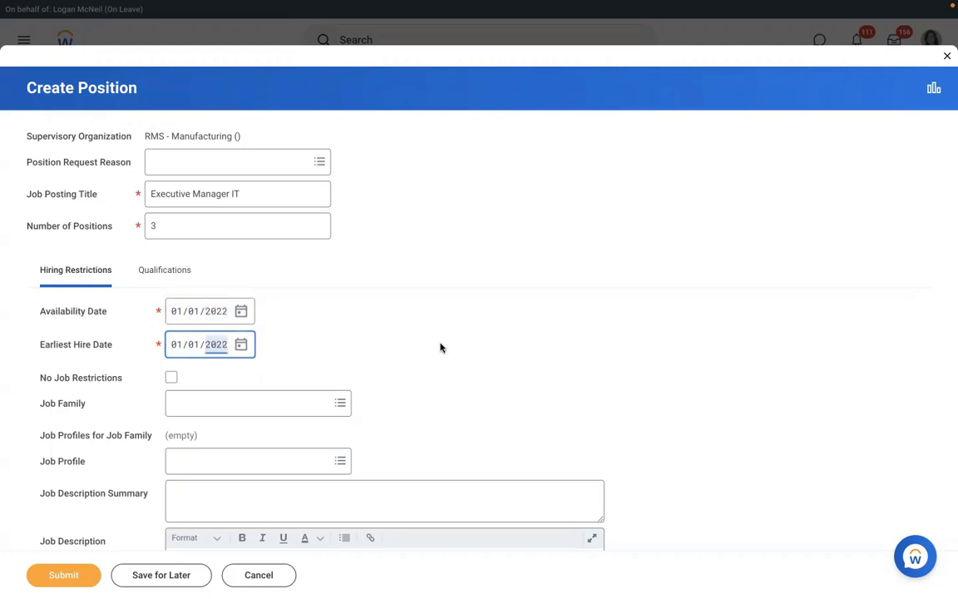
{"action": "left_click", "coordinate": [441, 347]}
{"action": "scroll", "coordinate": [441, 347], "scroll_direction": "down", "scroll_amount": 1}
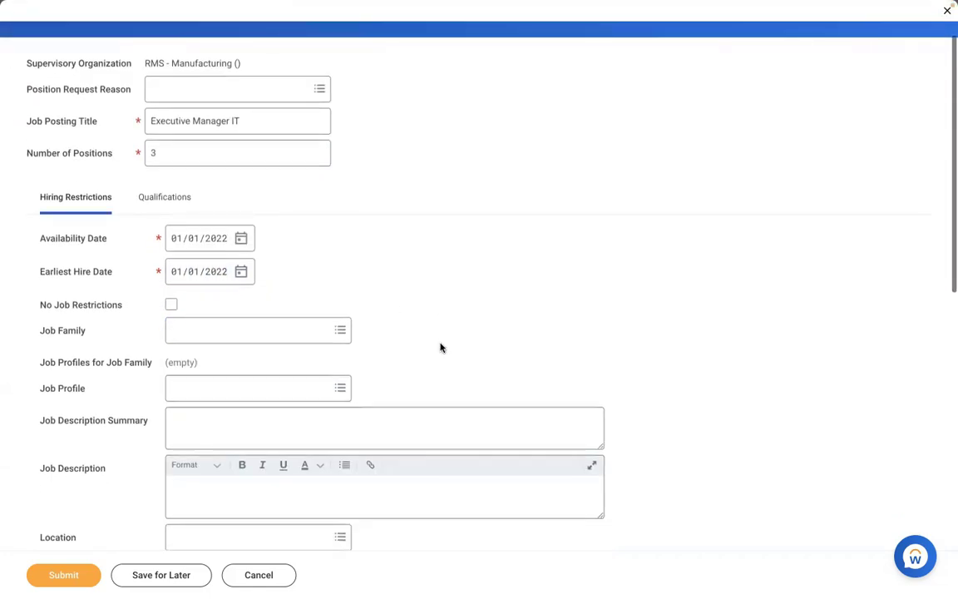
{"action": "scroll", "coordinate": [441, 348], "scroll_direction": "down", "scroll_amount": 3}
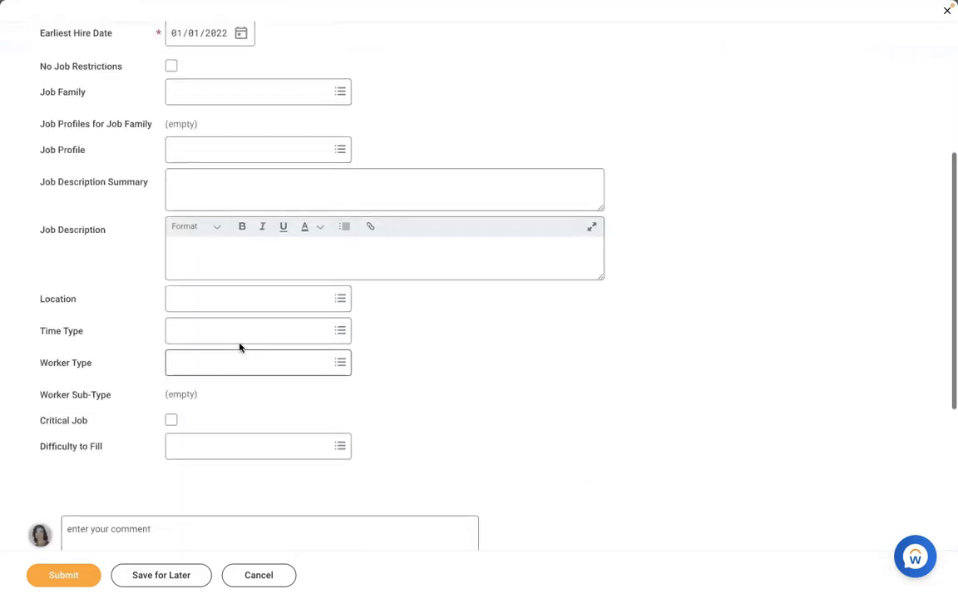
Set the location to New York and the time type to Full time.
{"action": "left_click", "coordinate": [241, 298]}
{"action": "type", "text": "new"}
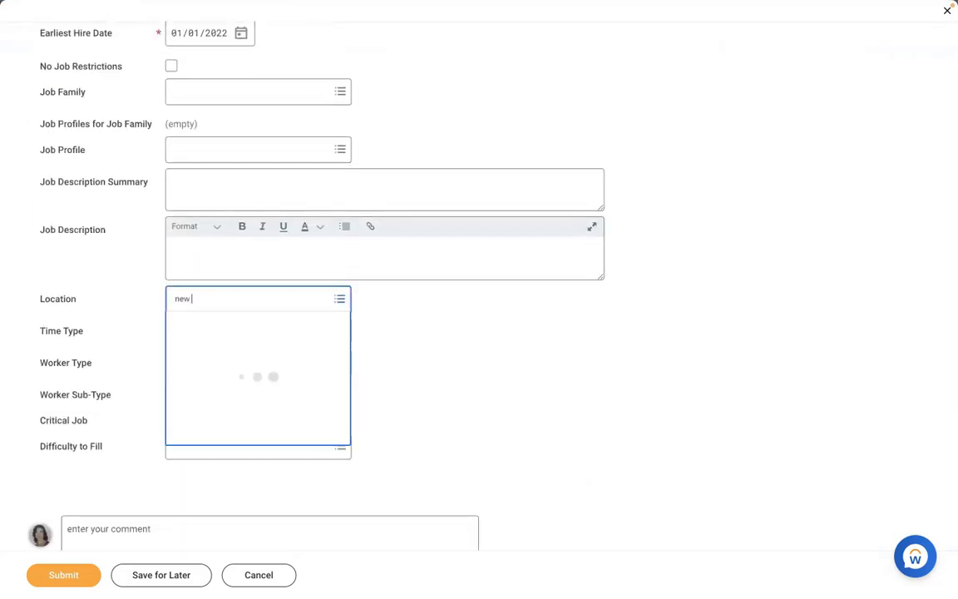
{"action": "type", "text": " york"}
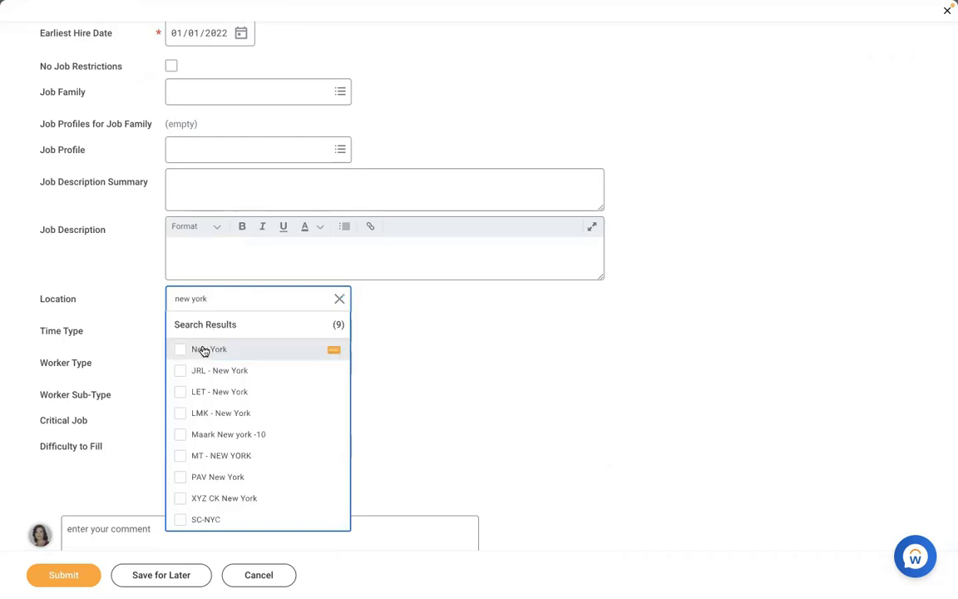
{"action": "left_click", "coordinate": [204, 350]}
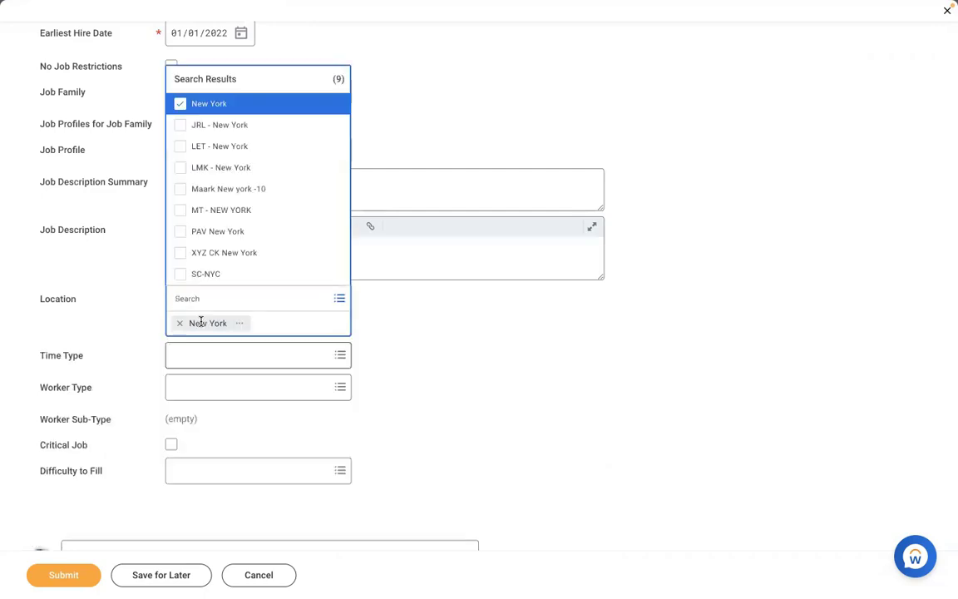
{"action": "left_click", "coordinate": [200, 320]}
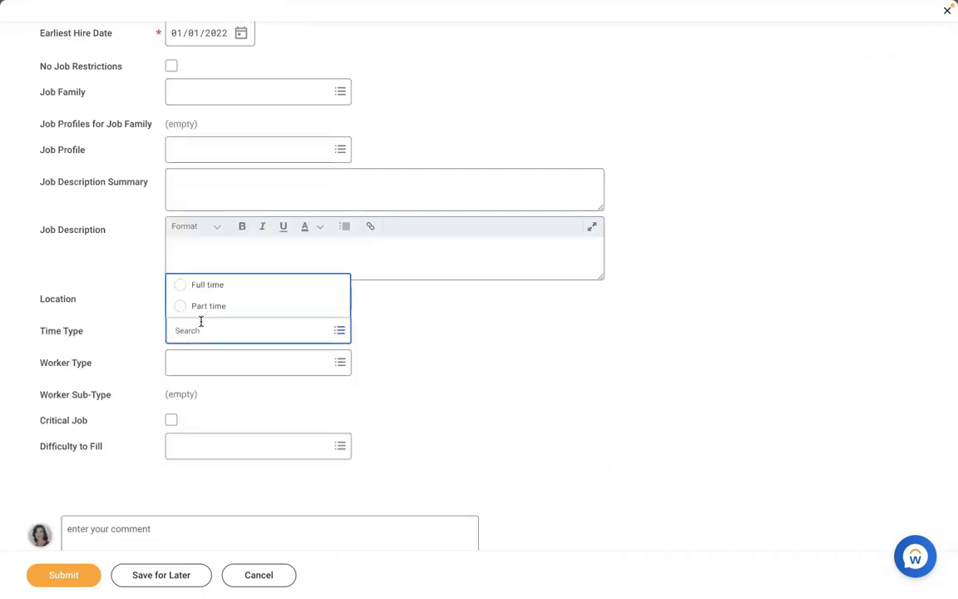
{"action": "left_click", "coordinate": [201, 317]}
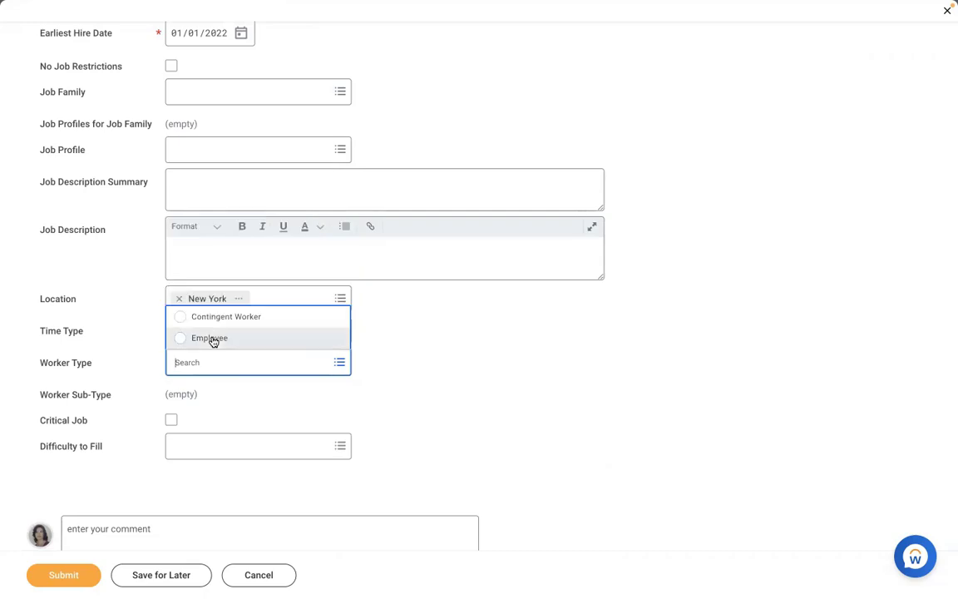
Set worker type Employee, sub-type Regular, and job profile AMD - Manager HR.
{"action": "left_click", "coordinate": [213, 339]}
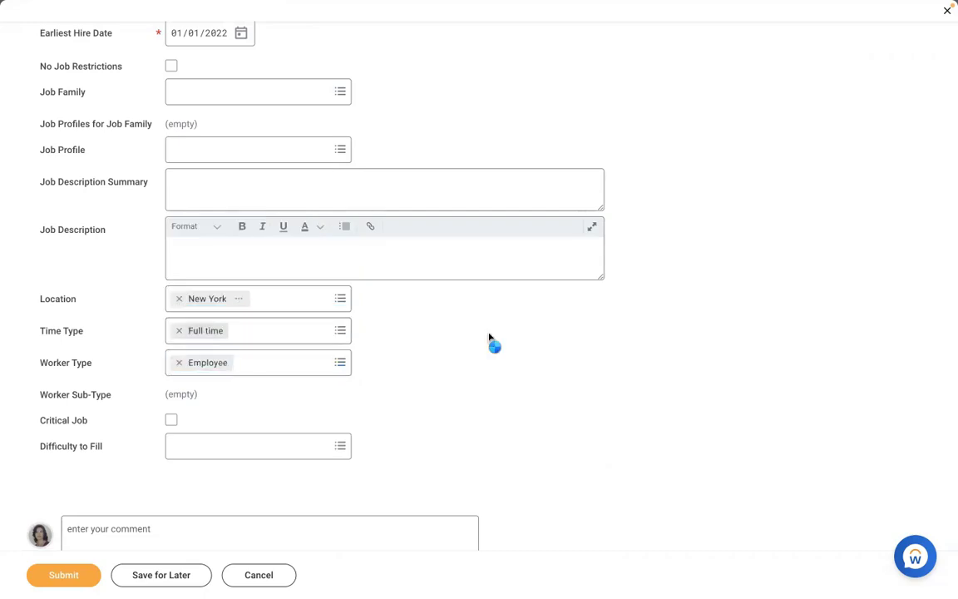
{"action": "type", "text": "reg"}
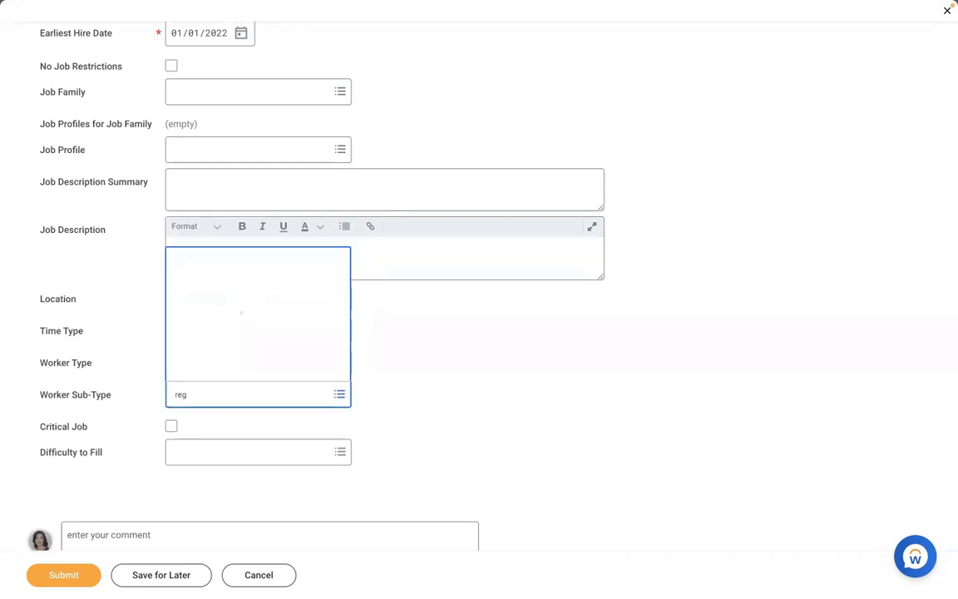
{"action": "key", "text": "Return"}
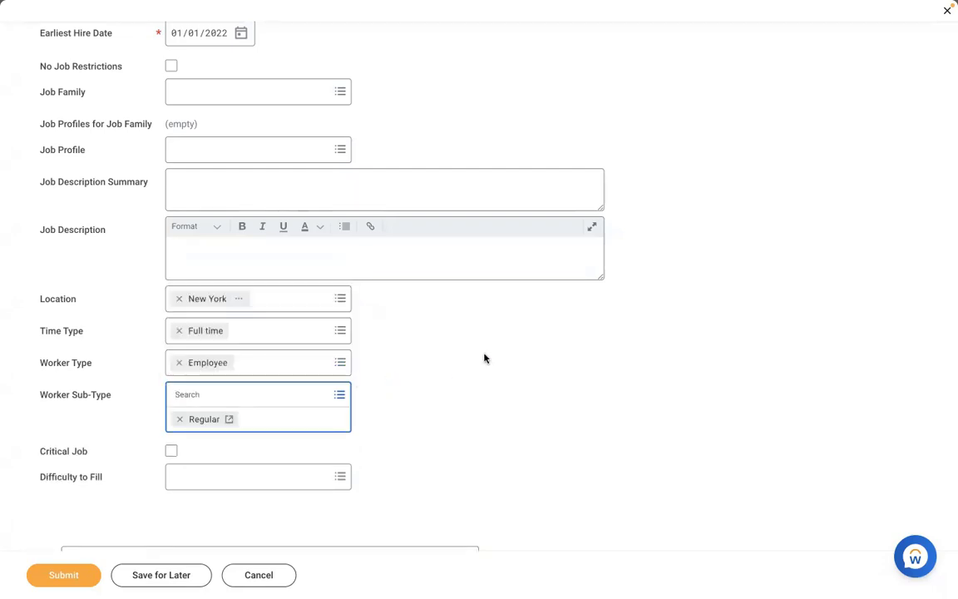
{"action": "left_click", "coordinate": [483, 356]}
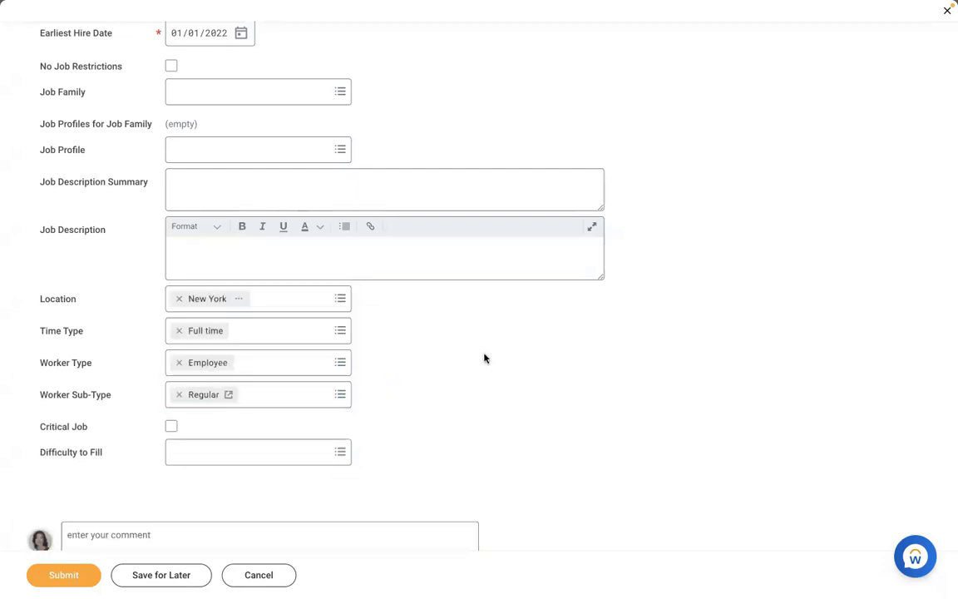
{"action": "left_click", "coordinate": [249, 142]}
{"action": "type", "text": "amd"}
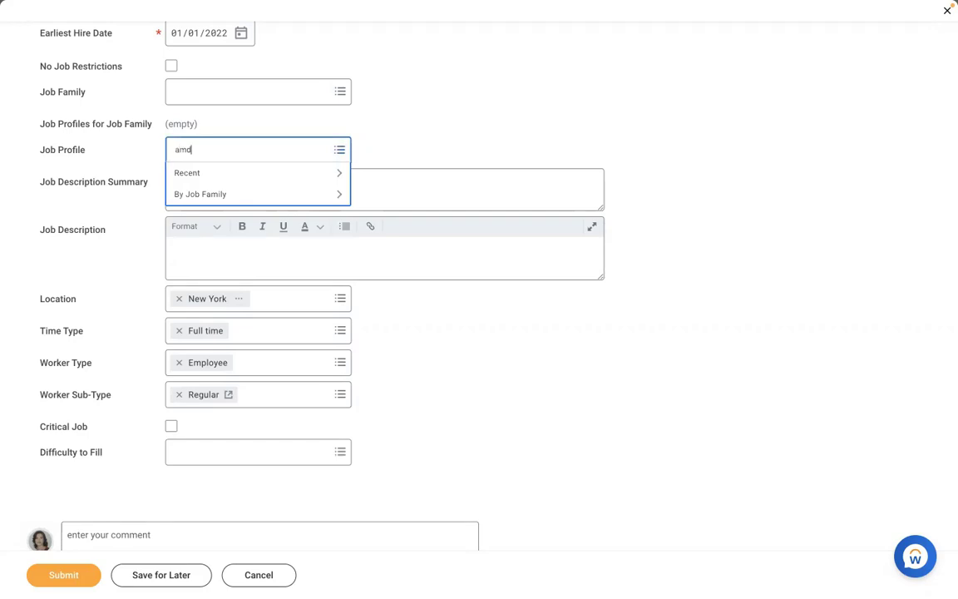
{"action": "key", "text": "Return"}
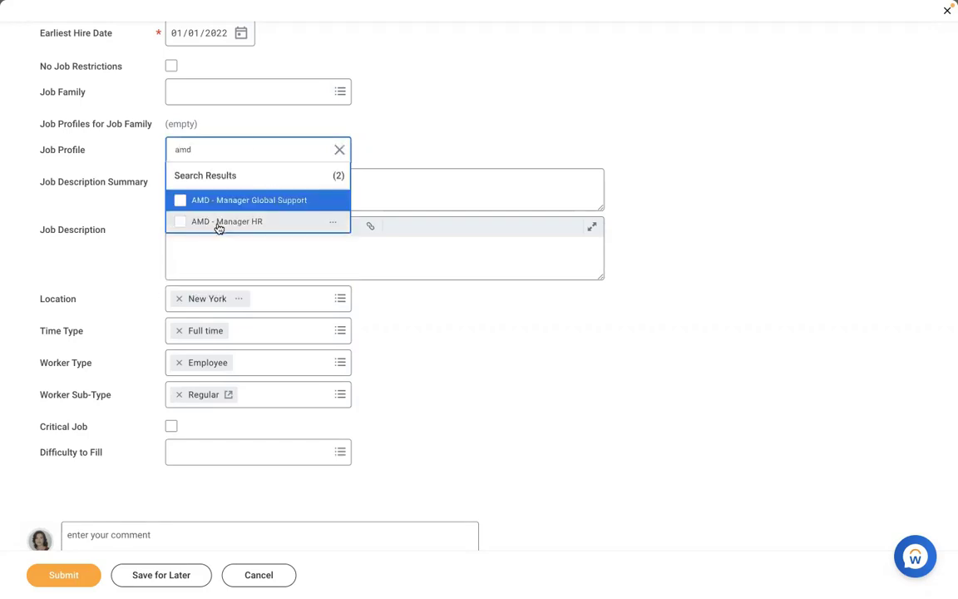
{"action": "left_click", "coordinate": [218, 221]}
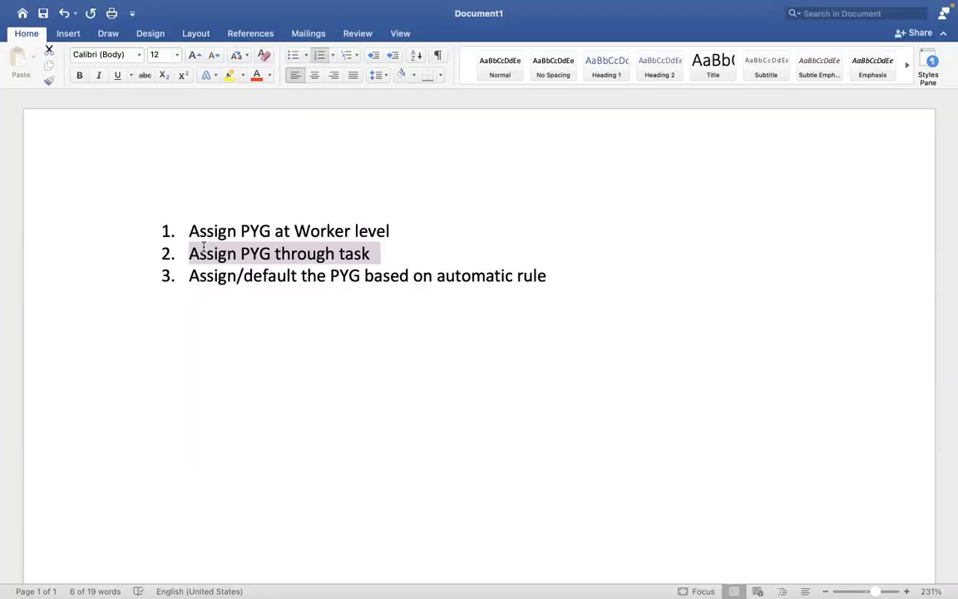
Highlight list item 3, defaulting the PYG by automatic rule, in Word, then return to Workday.
{"action": "left_click_drag", "start_coordinate": [547, 277], "coordinate": [199, 280]}
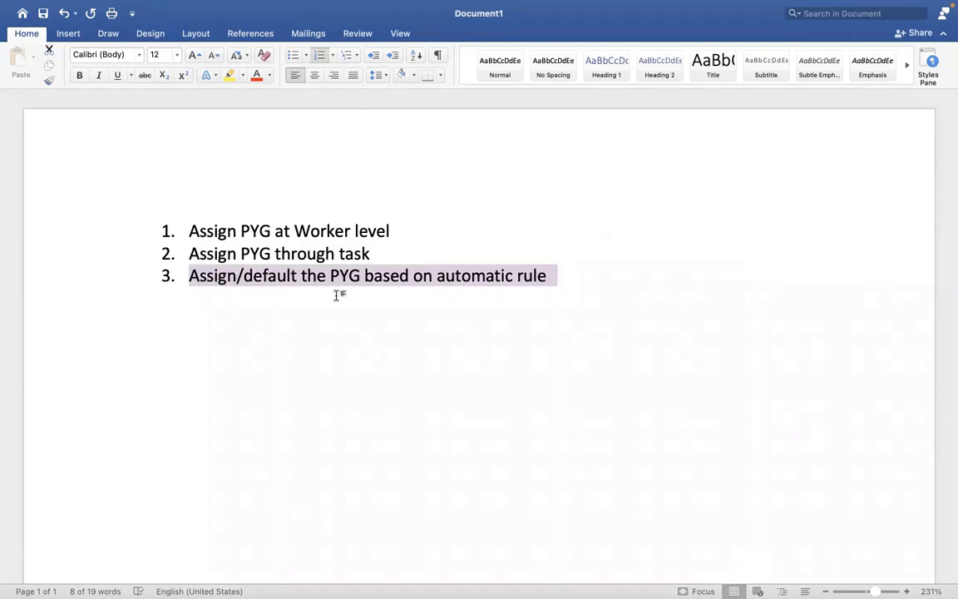
{"action": "key", "text": "ctrl+Right"}
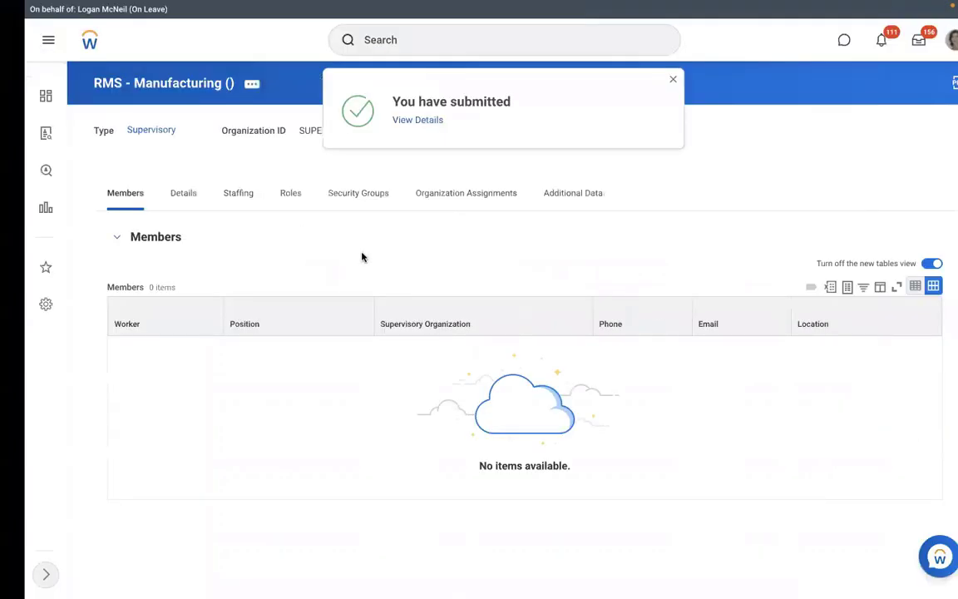
Show the Staffing tab listing unfilled Executive Manager IT positions P-00947 to P-00949.
{"action": "left_click", "coordinate": [209, 205]}
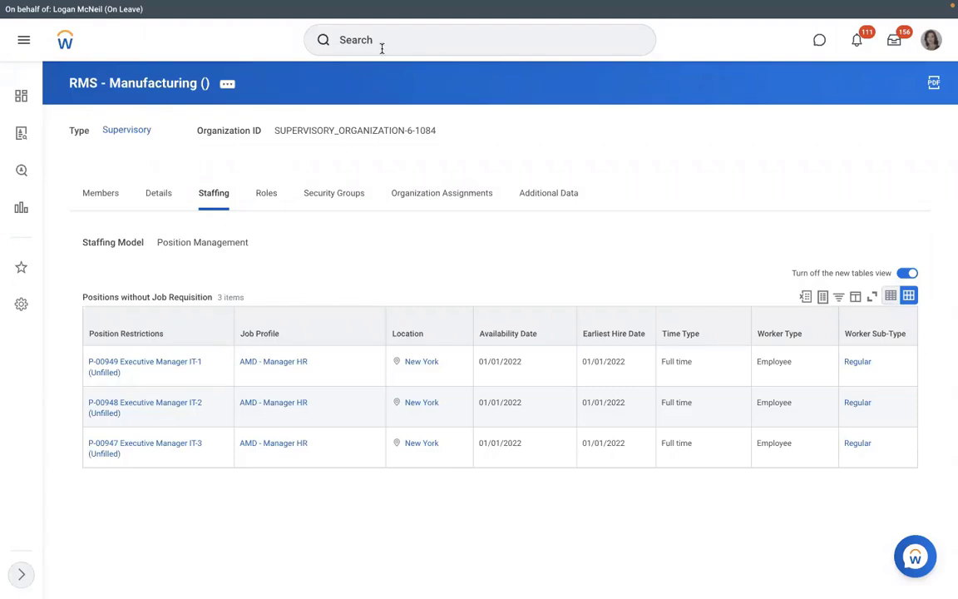
Run View Pay Group for RBS - Monthly PYG and show its 2 members.
{"action": "left_click", "coordinate": [466, 40]}
{"action": "type", "text": "view p"}
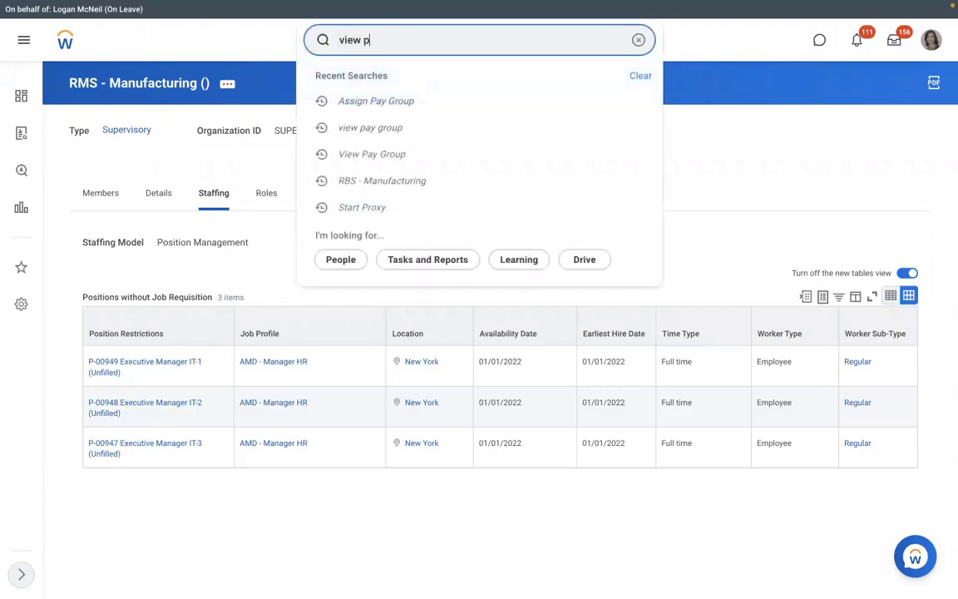
{"action": "type", "text": "ay group"}
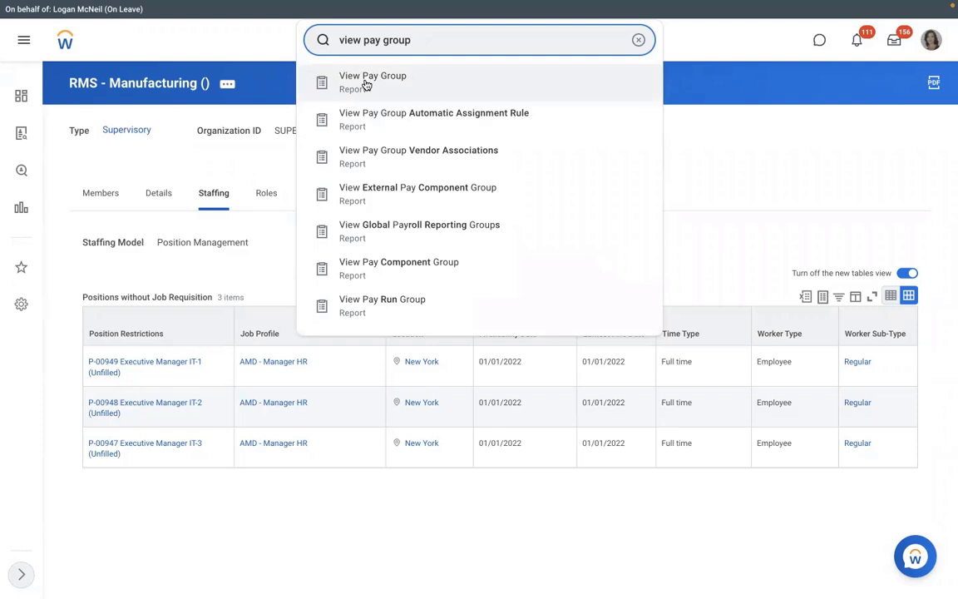
{"action": "left_click", "coordinate": [365, 85]}
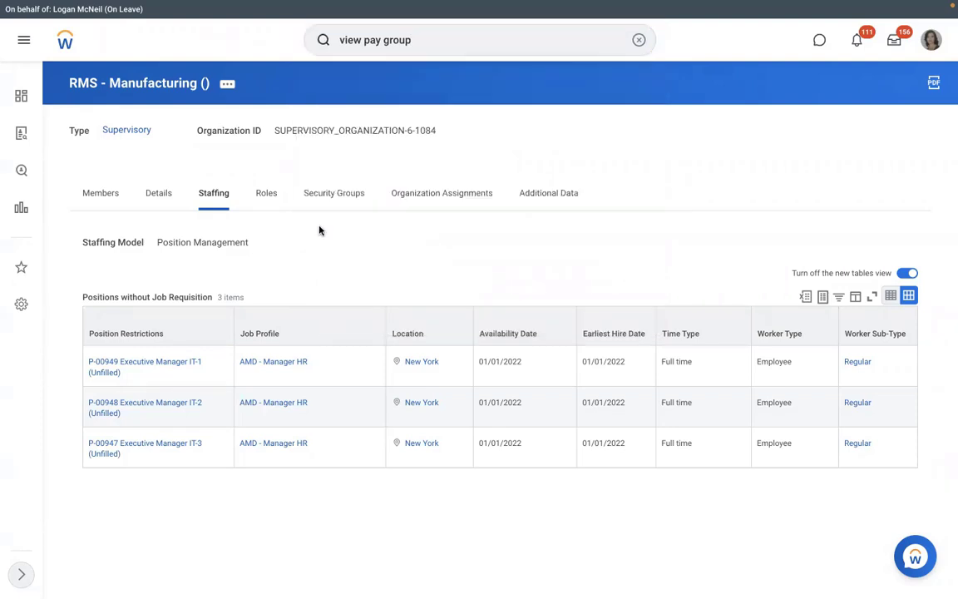
{"action": "type", "text": "dmd"}
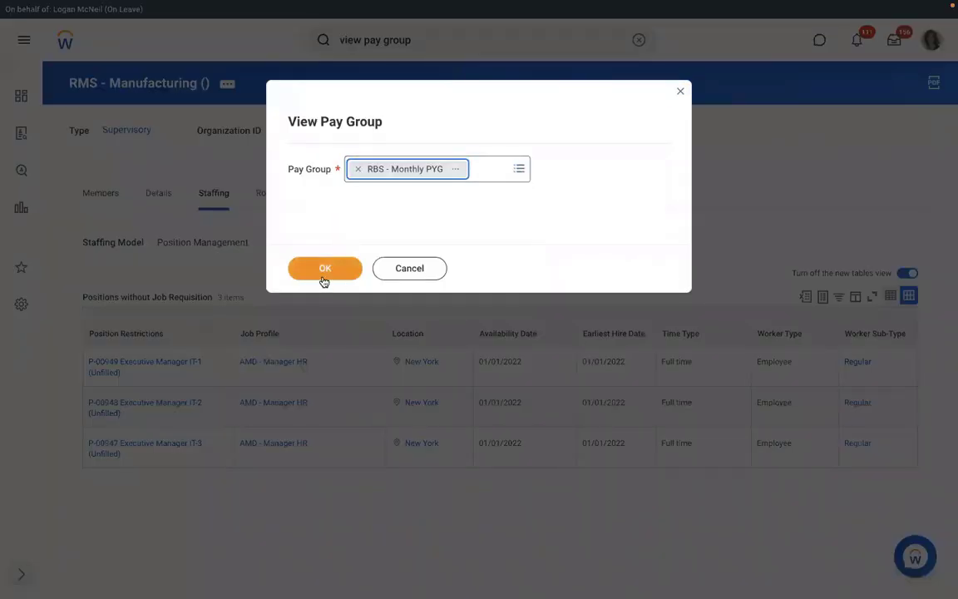
{"action": "left_click", "coordinate": [323, 279]}
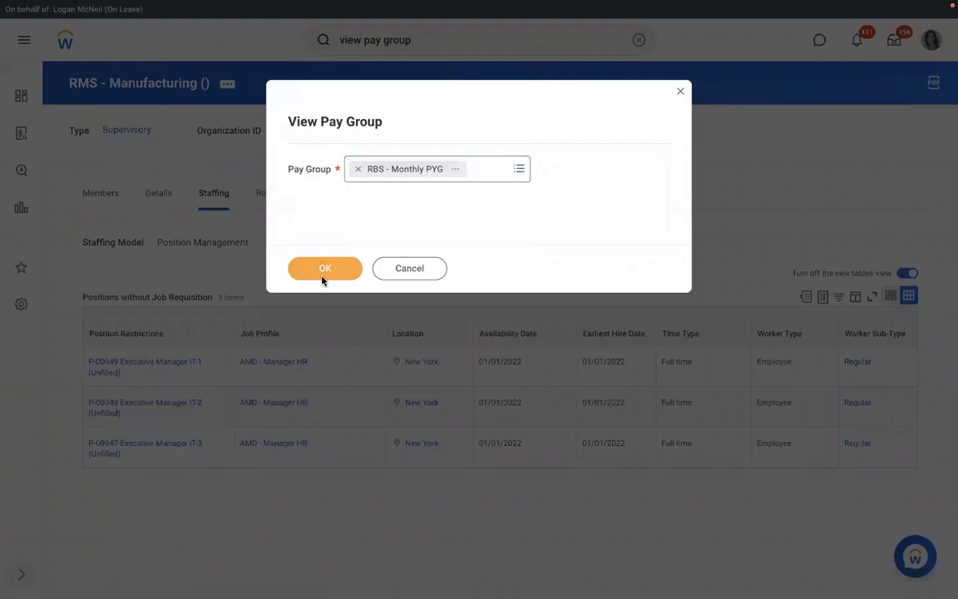
{"action": "left_click", "coordinate": [323, 279]}
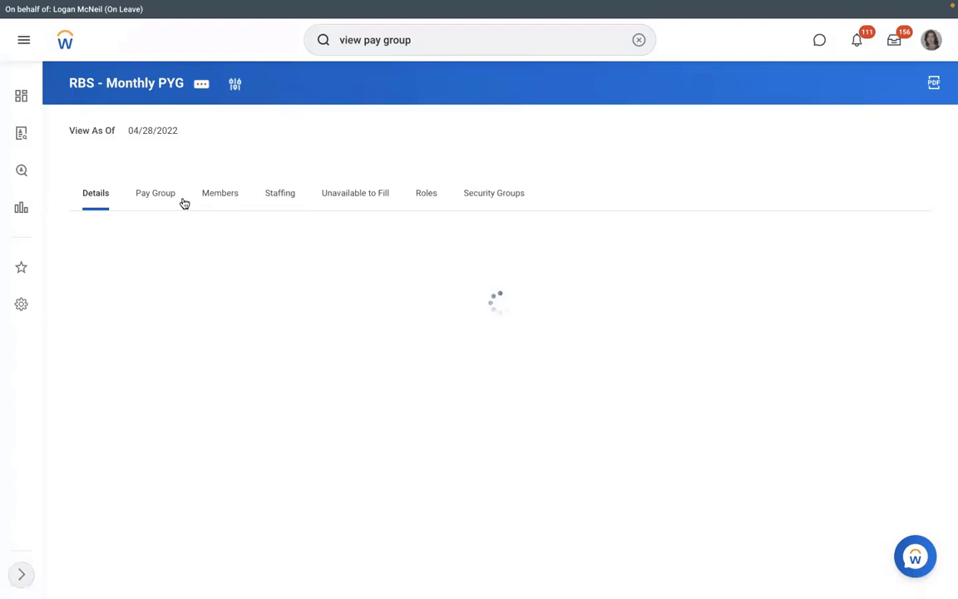
{"action": "left_click", "coordinate": [217, 193]}
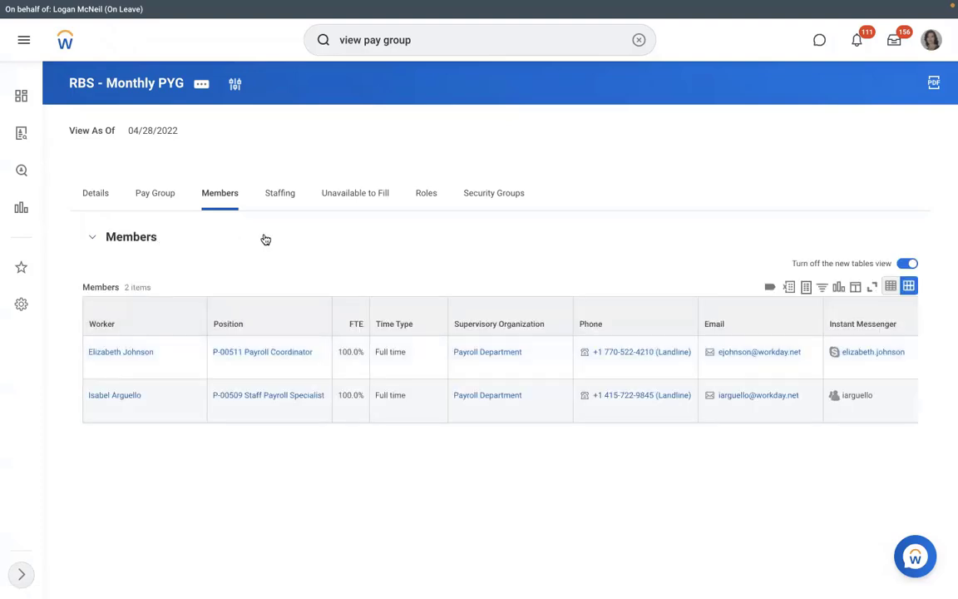
On the Pay Group tab, review the RBS - PYG Automatic Assignment rule's conditions, then close them.
{"action": "left_click", "coordinate": [154, 196]}
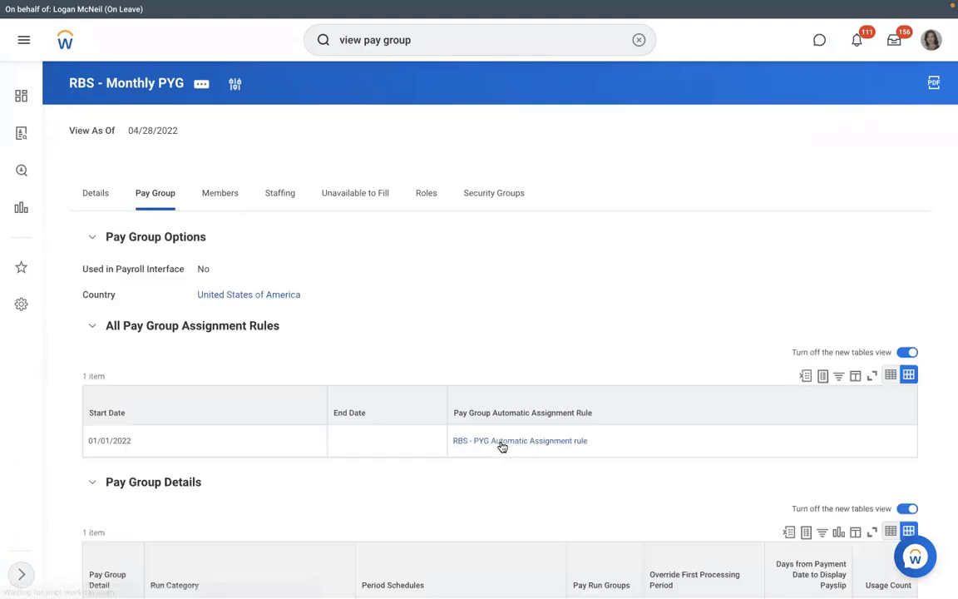
{"action": "left_click", "coordinate": [596, 442]}
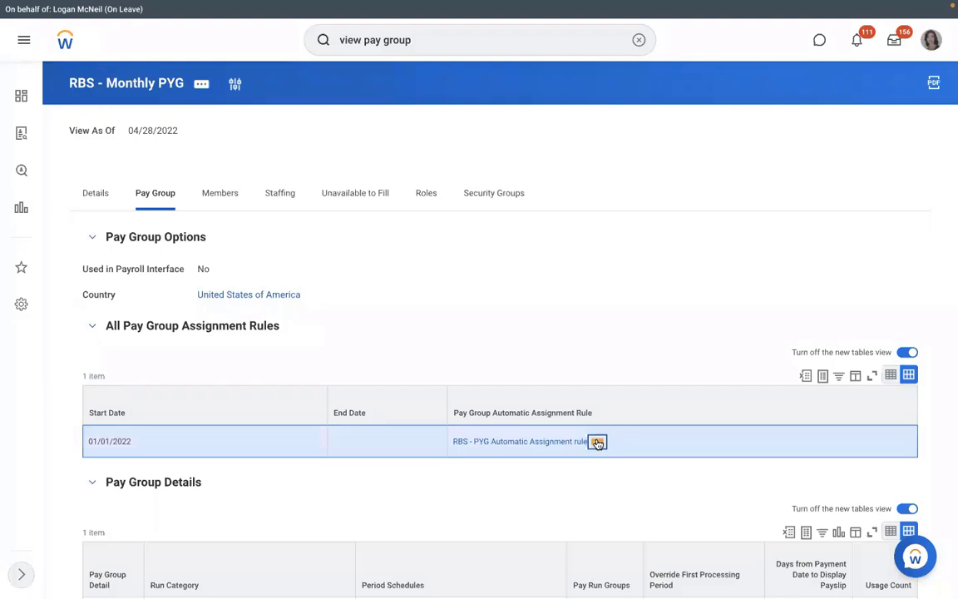
{"action": "left_click", "coordinate": [597, 442]}
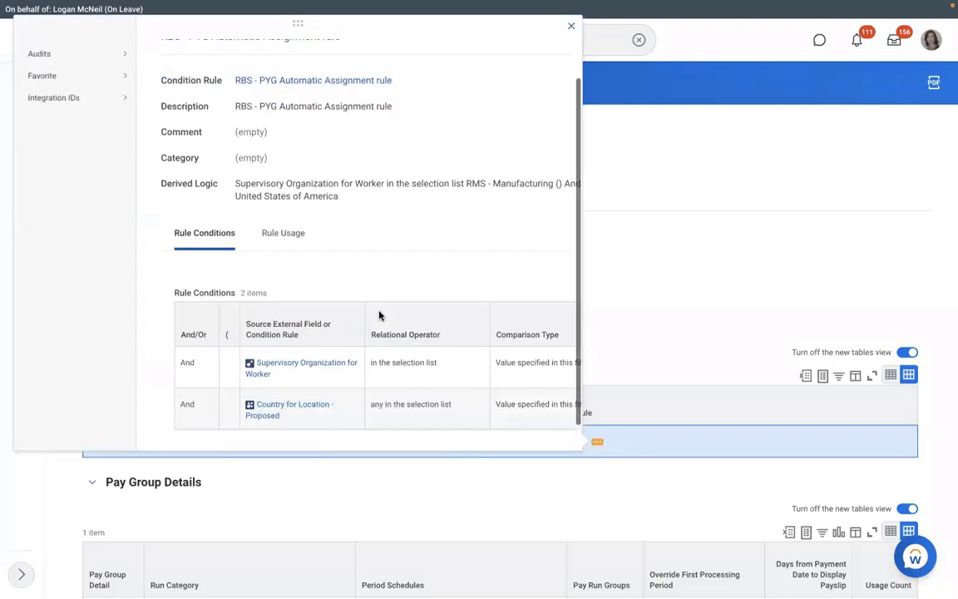
{"action": "scroll", "coordinate": [379, 314], "scroll_direction": "down", "scroll_amount": 1}
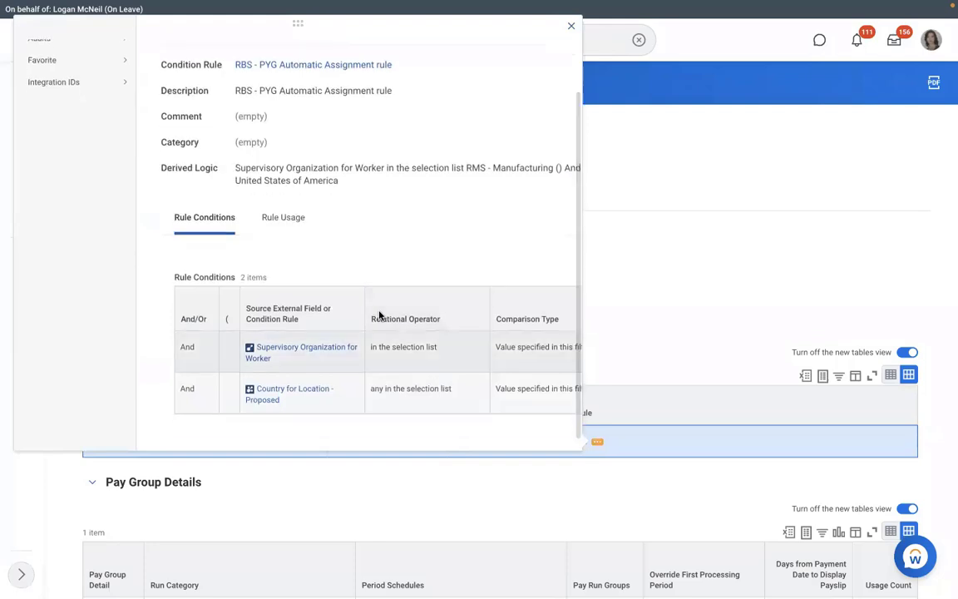
{"action": "scroll", "coordinate": [379, 314], "scroll_direction": "right", "scroll_amount": 3}
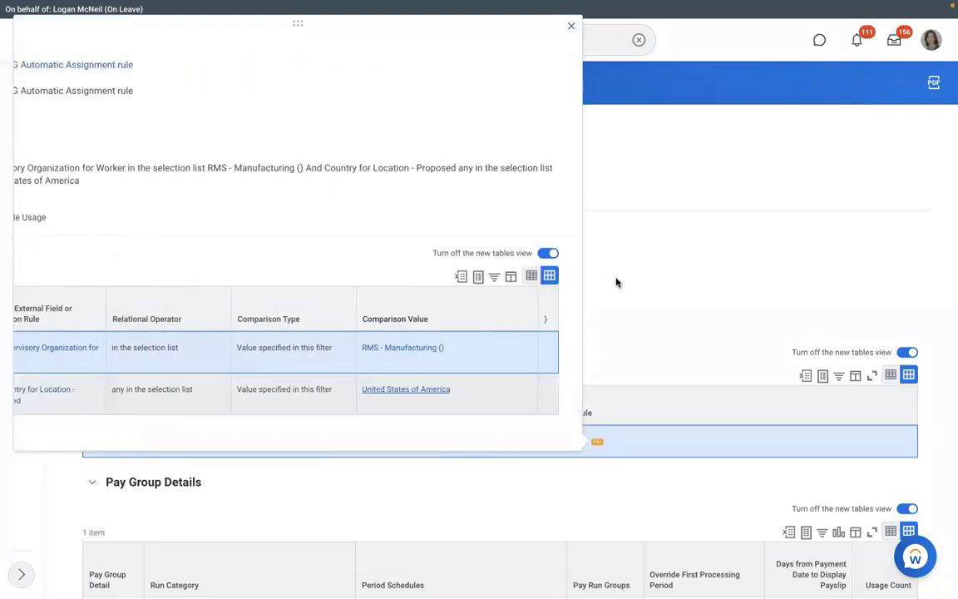
{"action": "left_click", "coordinate": [616, 282]}
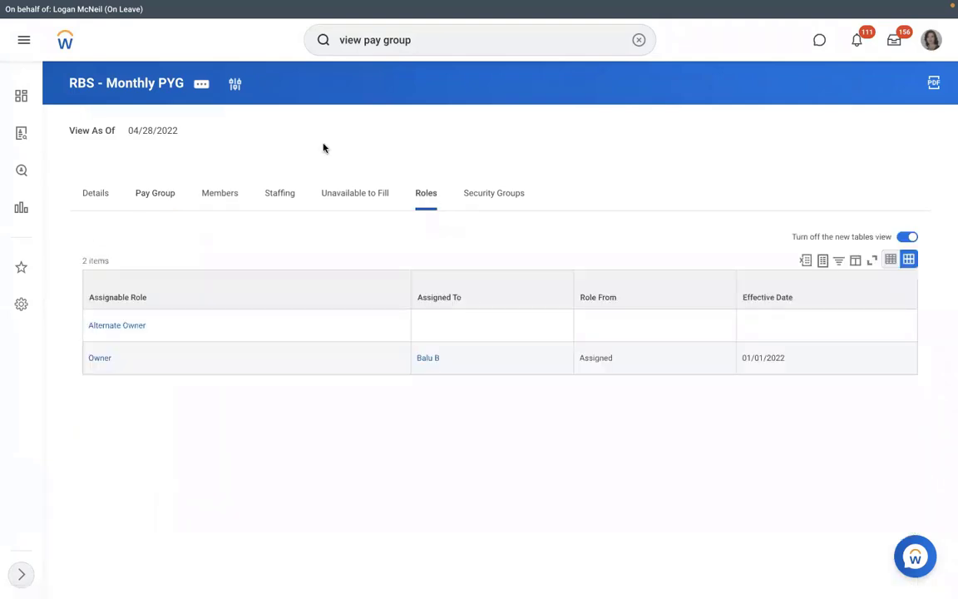
Start Assign Roles for RBS - Monthly PYG with effective date 01/01/2022.
{"action": "left_click", "coordinate": [203, 84]}
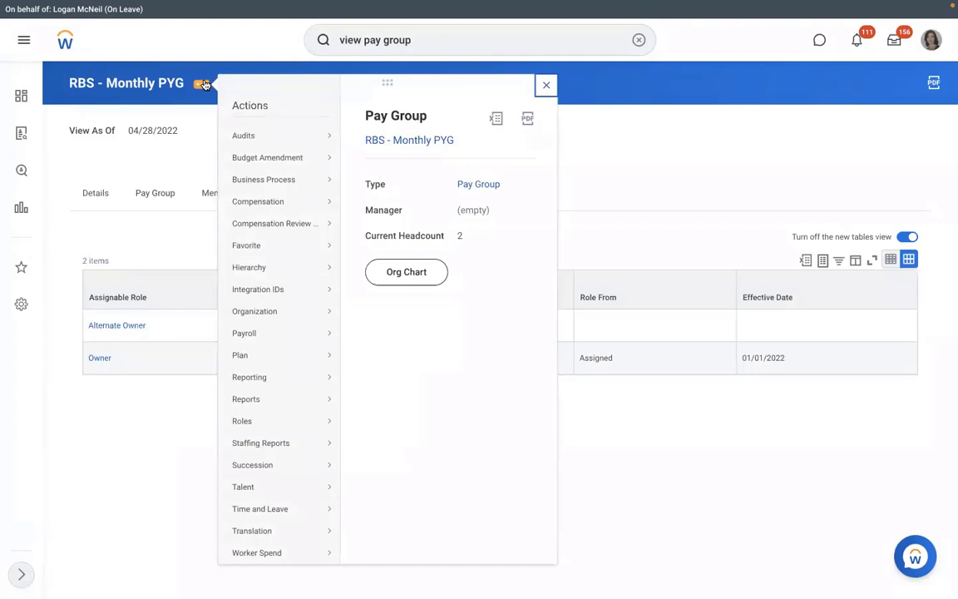
{"action": "left_click", "coordinate": [198, 151]}
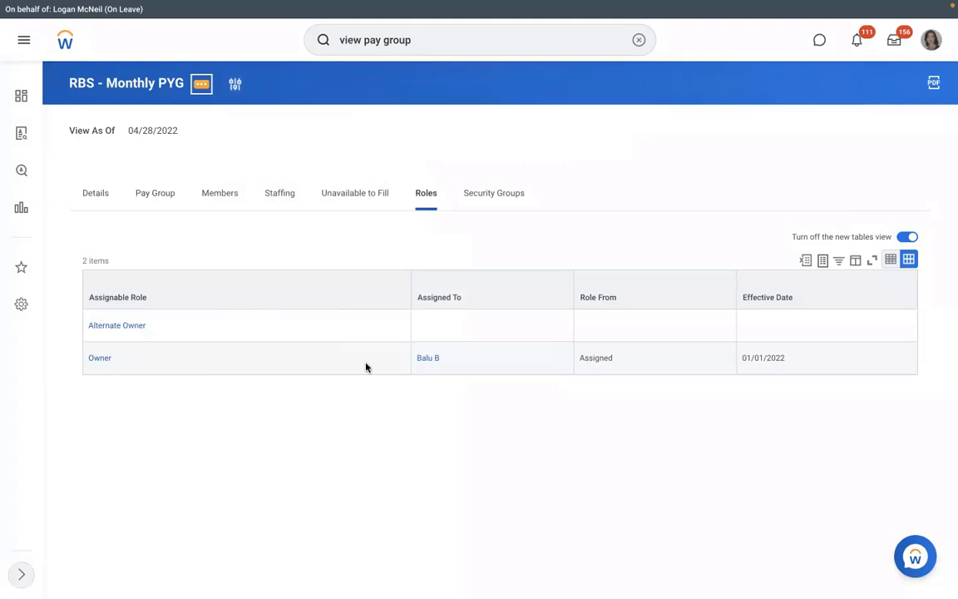
{"action": "left_click", "coordinate": [202, 83]}
{"action": "left_click", "coordinate": [367, 171]}
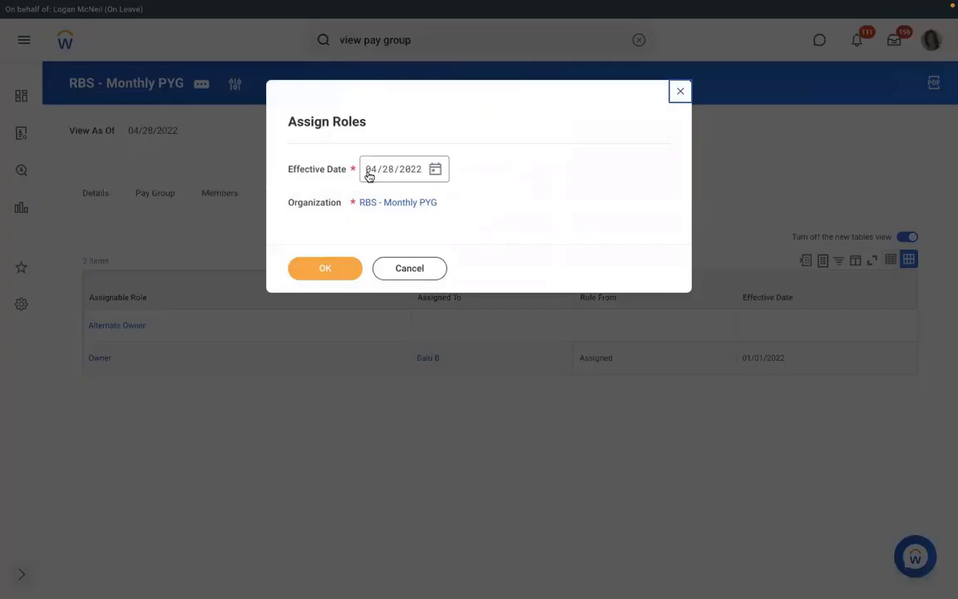
{"action": "type", "text": "01/01/2"}
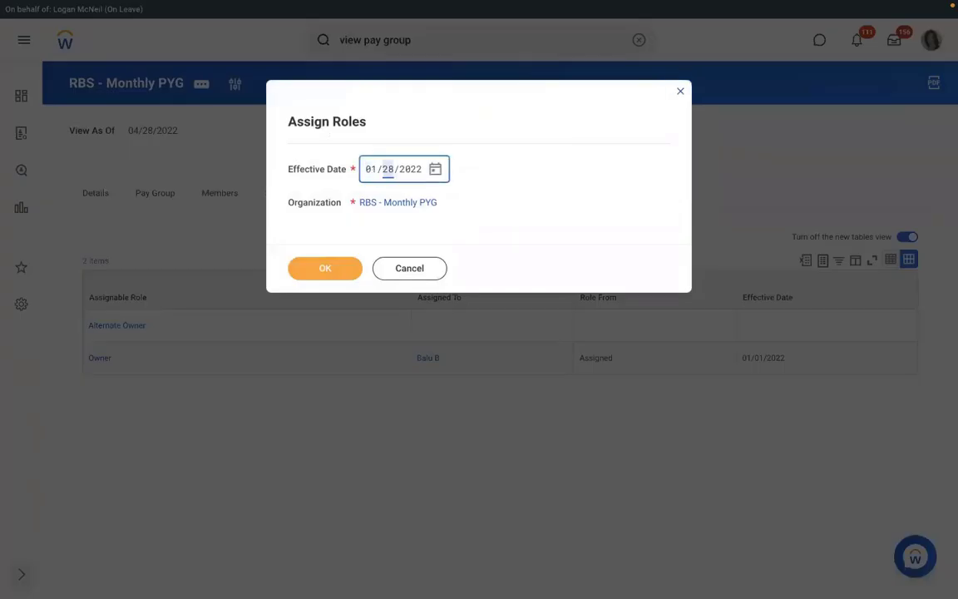
{"action": "type", "text": "022"}
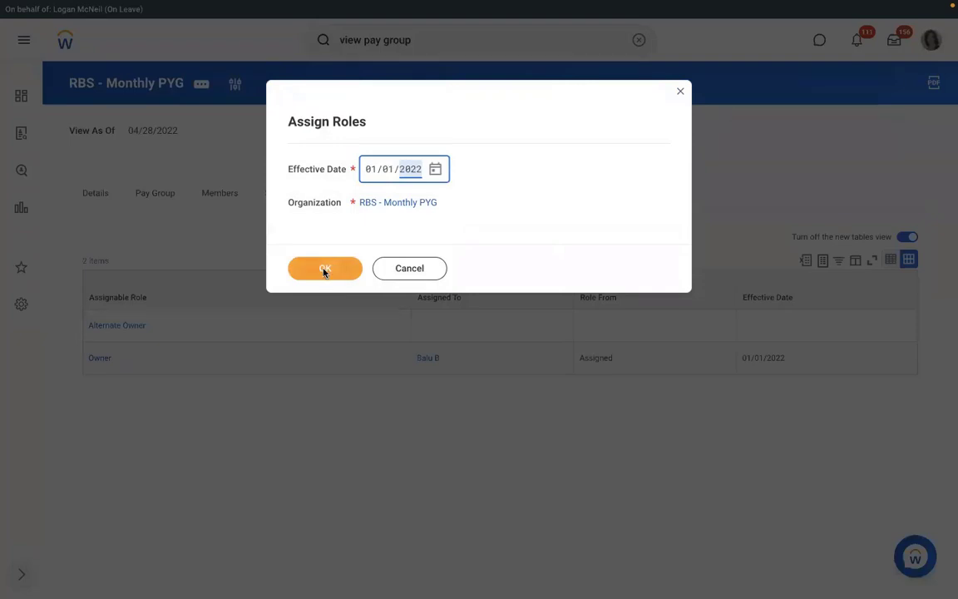
{"action": "left_click", "coordinate": [324, 270]}
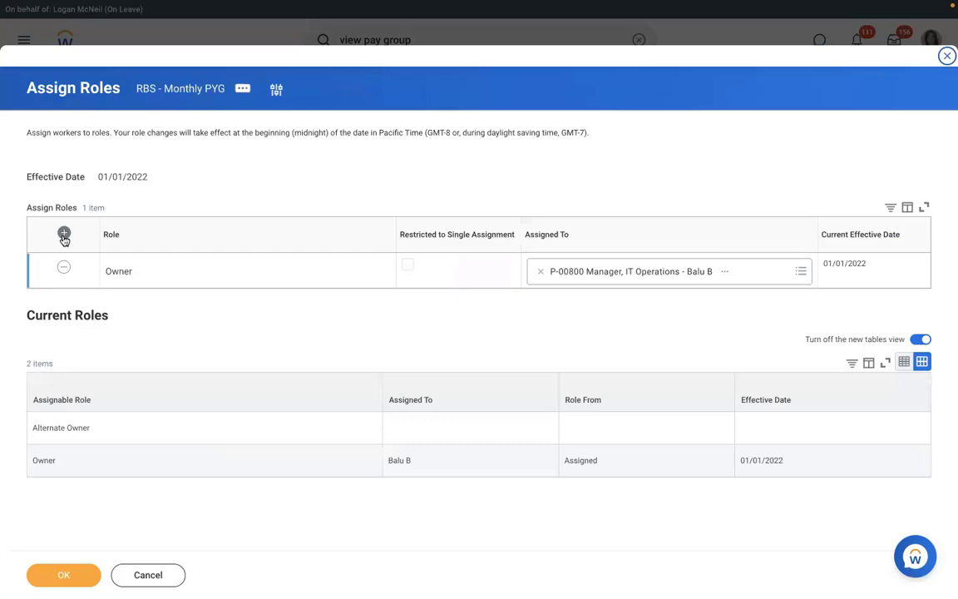
Add a Payroll Partner role assigned to the HR vice president and save it.
{"action": "left_click", "coordinate": [63, 235]}
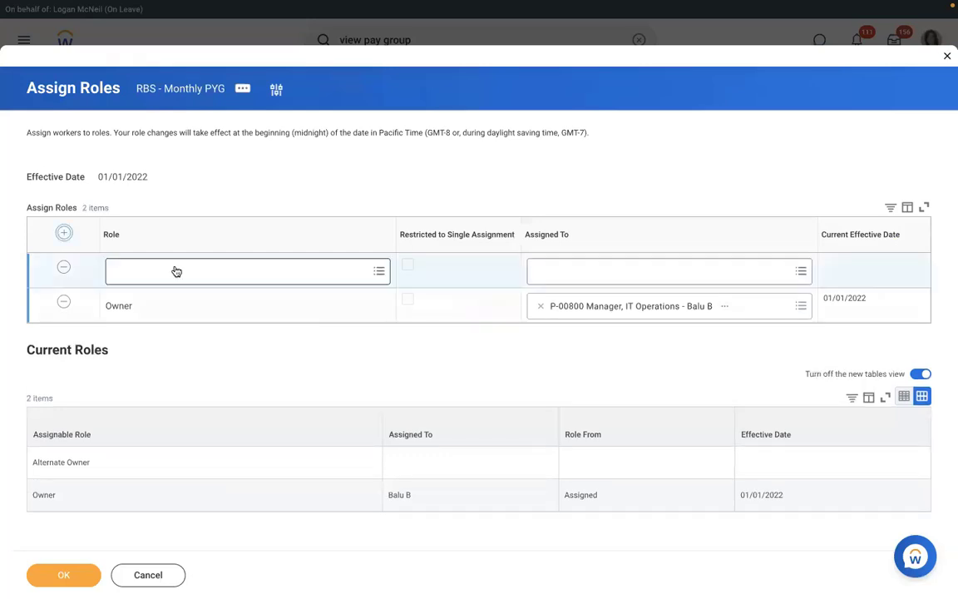
{"action": "left_click", "coordinate": [174, 268]}
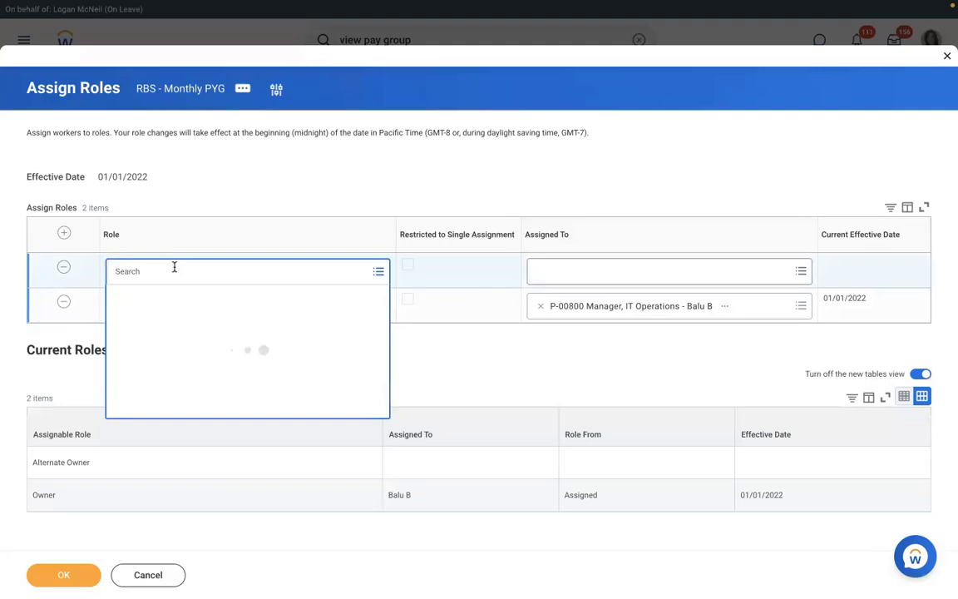
{"action": "type", "text": "p"}
{"action": "type", "text": "ayroll partner"}
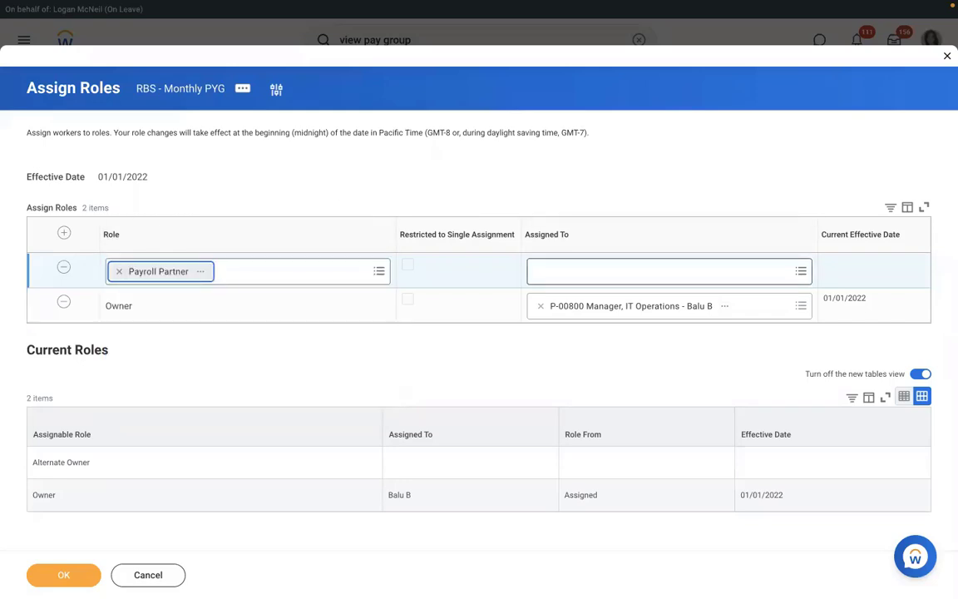
{"action": "type", "text": "loga"}
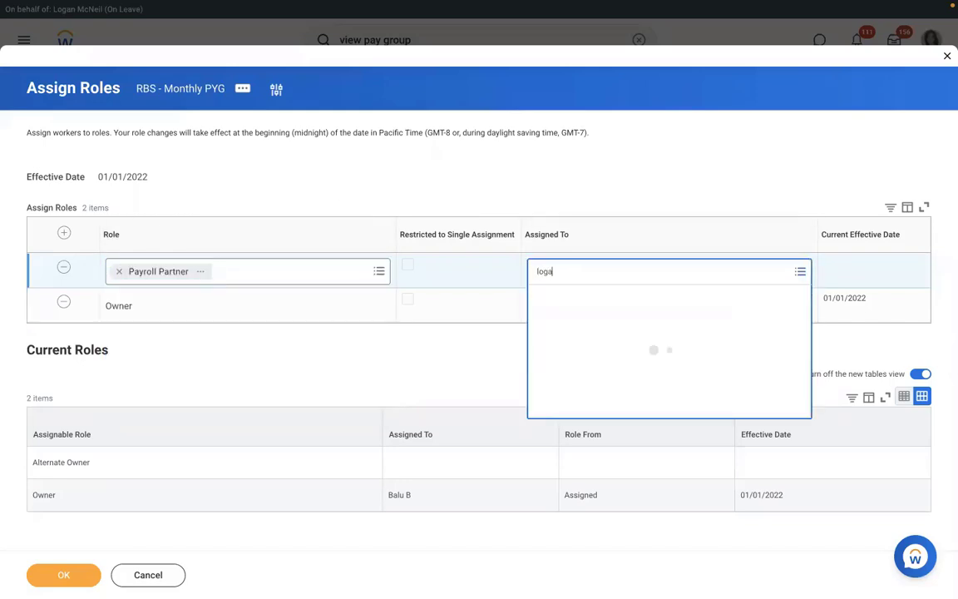
{"action": "type", "text": "n mc"}
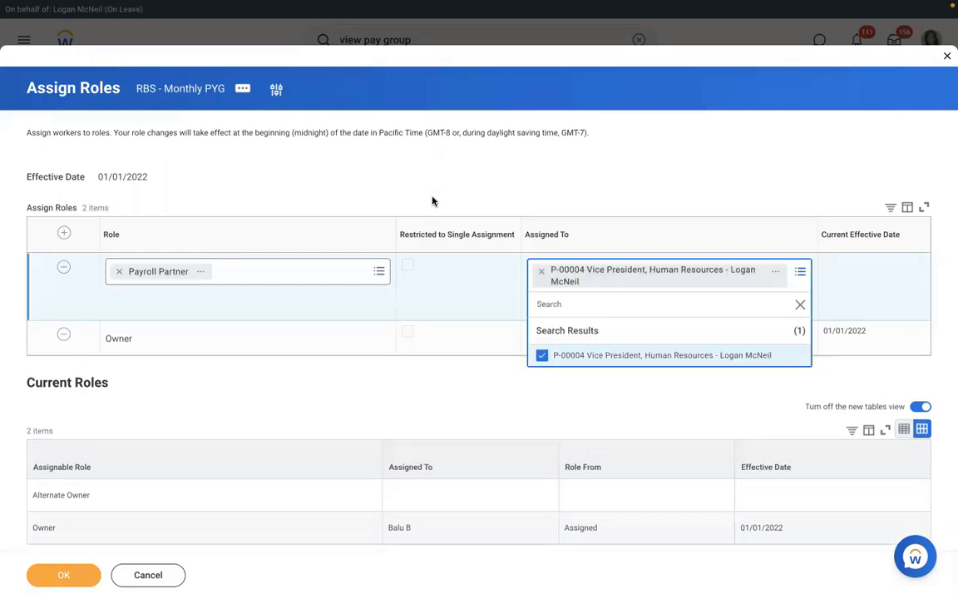
{"action": "left_click", "coordinate": [433, 198]}
{"action": "left_click", "coordinate": [75, 577]}
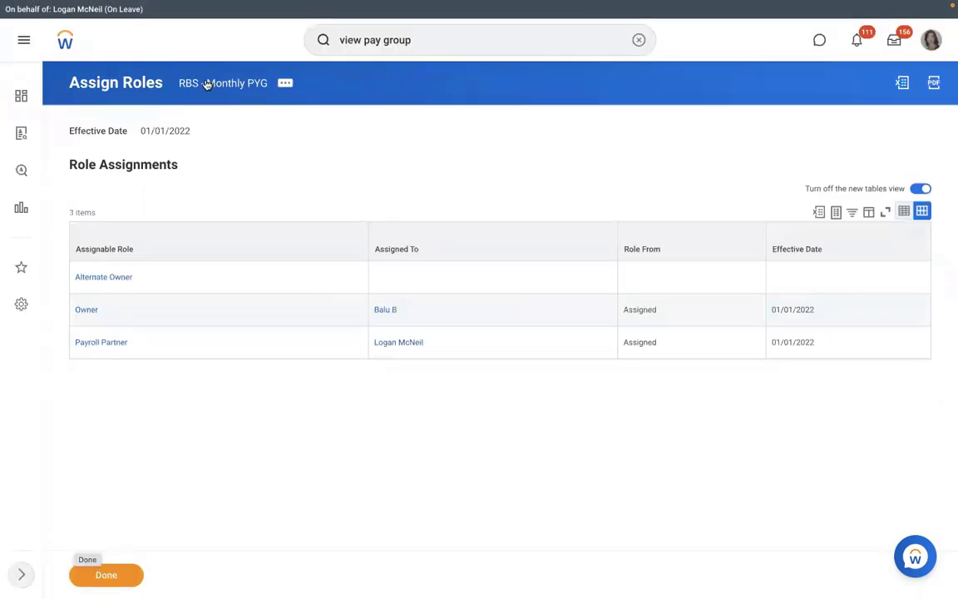
Check the Payroll Partner assignment on RBS - Monthly PYG's Roles tab, then view its members.
{"action": "left_click", "coordinate": [206, 84]}
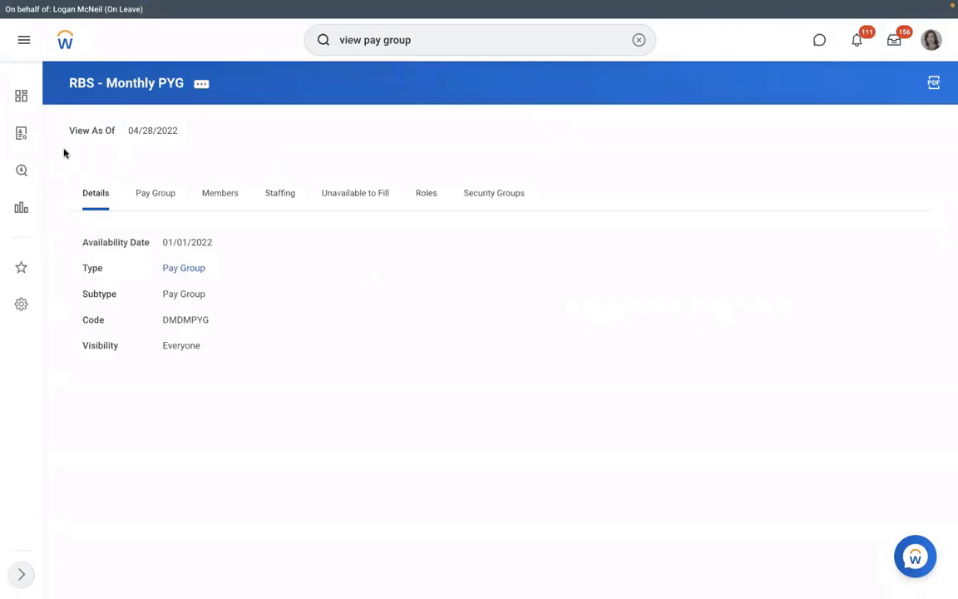
{"action": "left_click", "coordinate": [425, 195]}
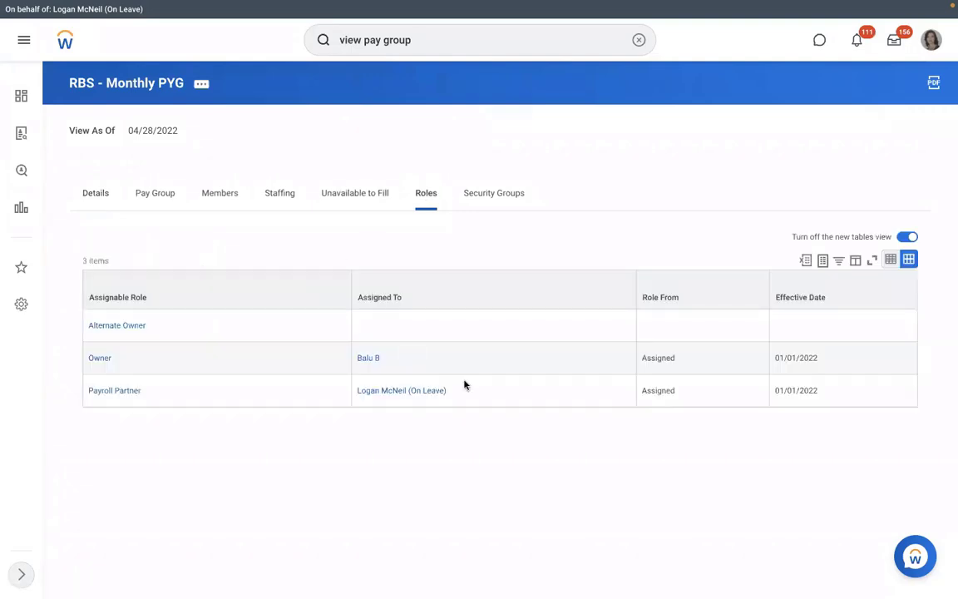
{"action": "left_click", "coordinate": [368, 385]}
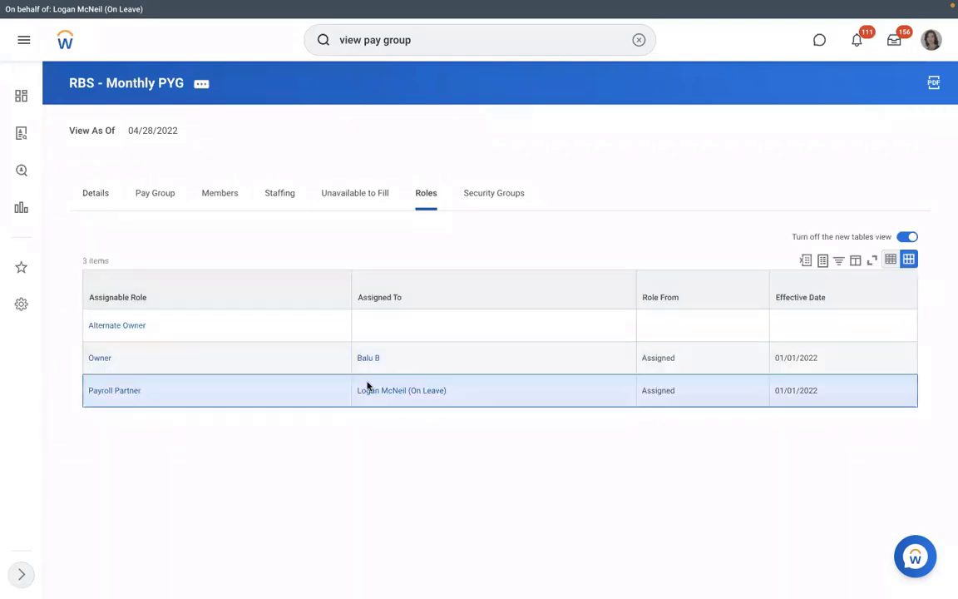
{"action": "triple_click", "coordinate": [369, 386]}
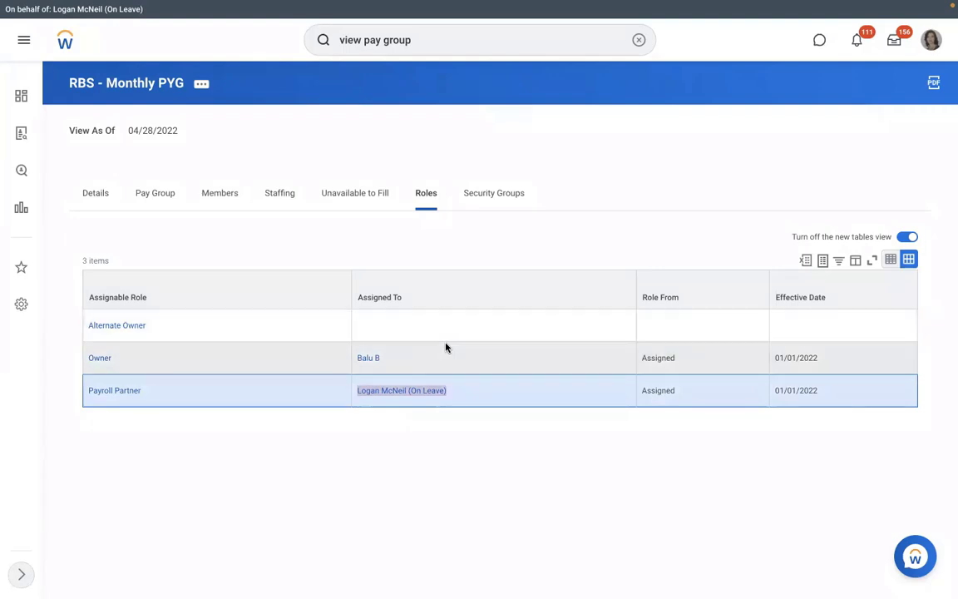
{"action": "left_click", "coordinate": [219, 193]}
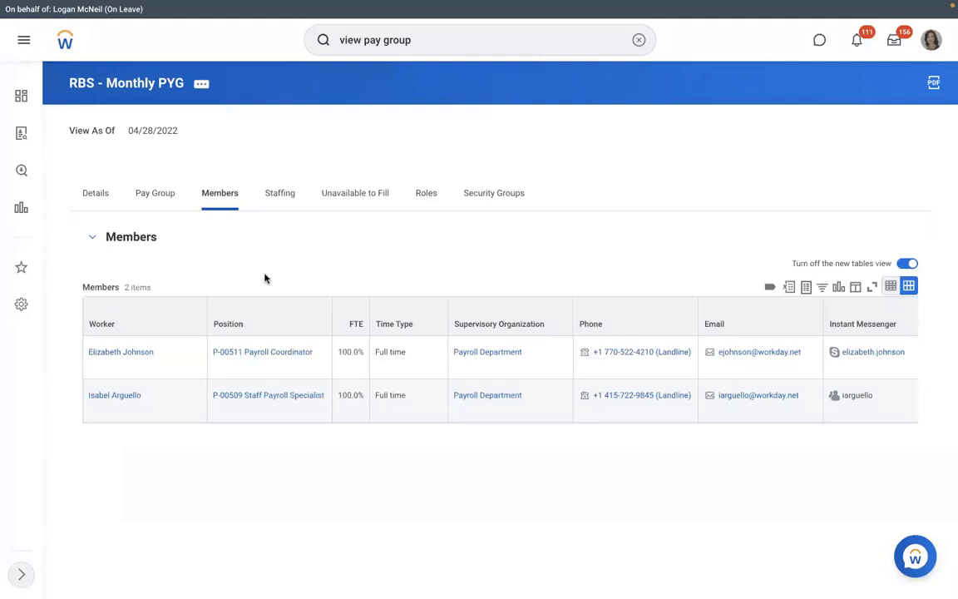
Show the Pay Group tab with the RBS - PYG Automatic Assignment rule from 01/01/2022.
{"action": "left_click", "coordinate": [141, 196]}
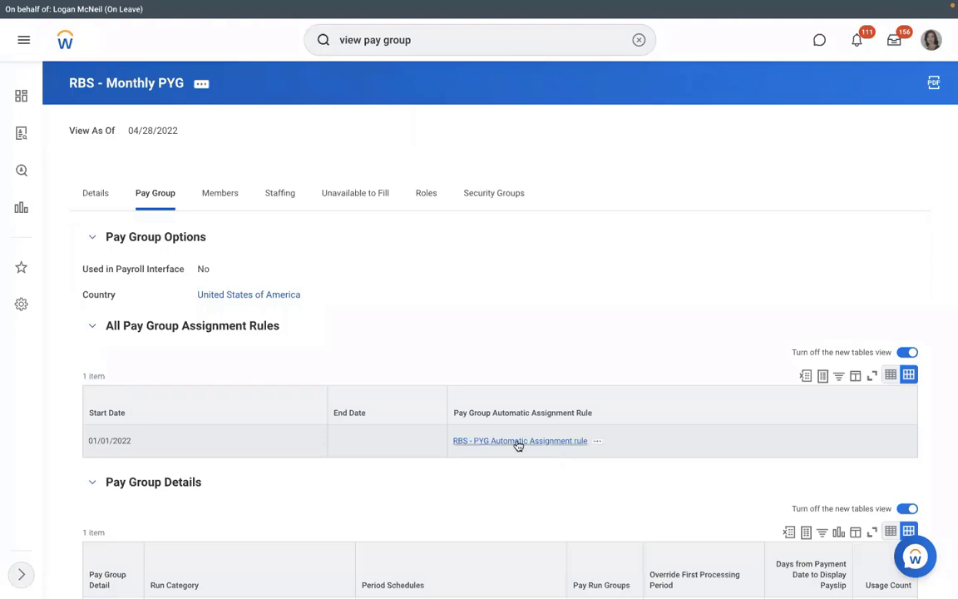
Open the RBS - PYG Automatic Assignment rule to view its RMS - Manufacturing and United States conditions.
{"action": "left_click", "coordinate": [518, 445]}
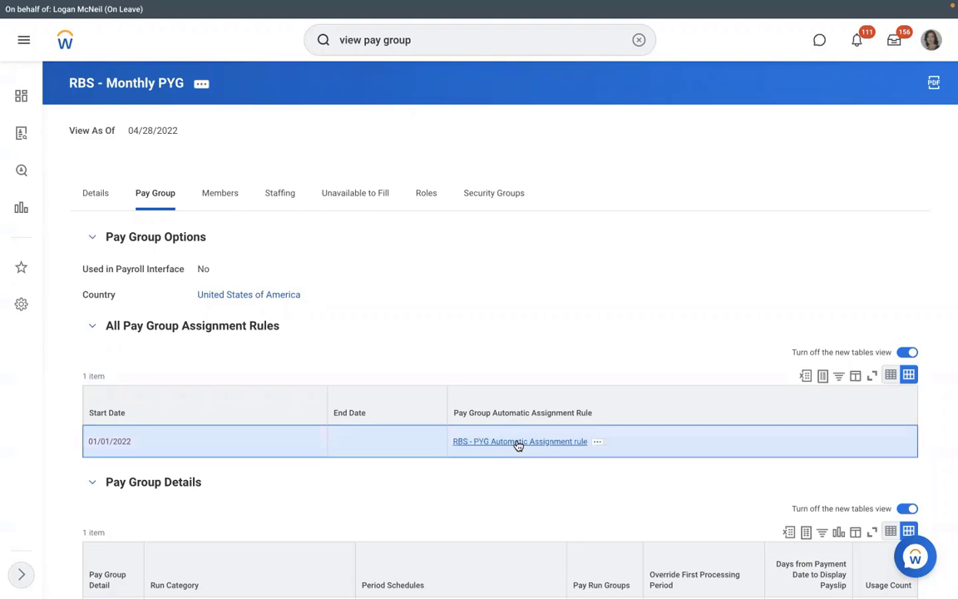
{"action": "left_click", "coordinate": [518, 444]}
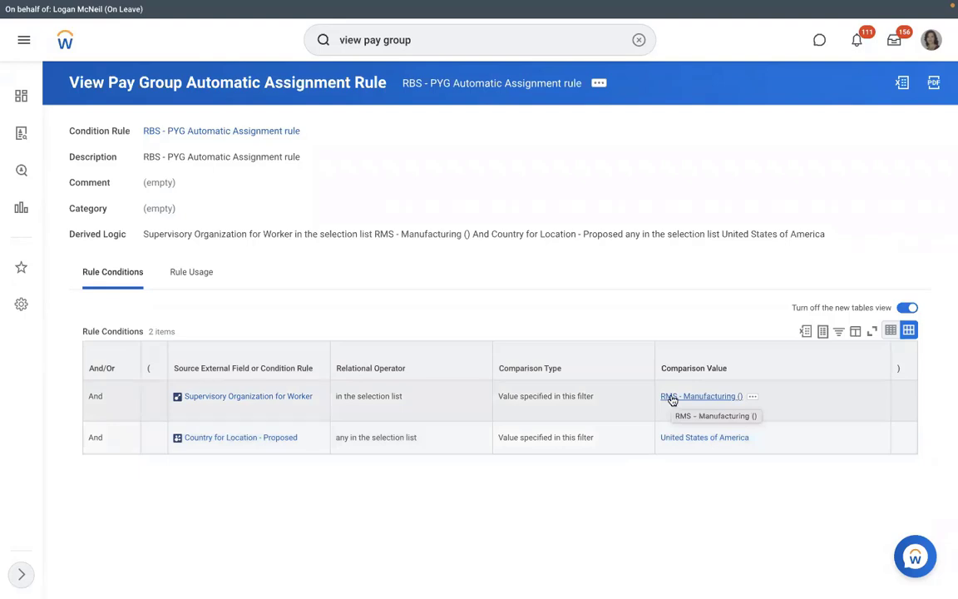
From RMS - Manufacturing staffing, start Hire Employee for position P-00949 with a new pre-hire.
{"action": "left_click", "coordinate": [670, 398]}
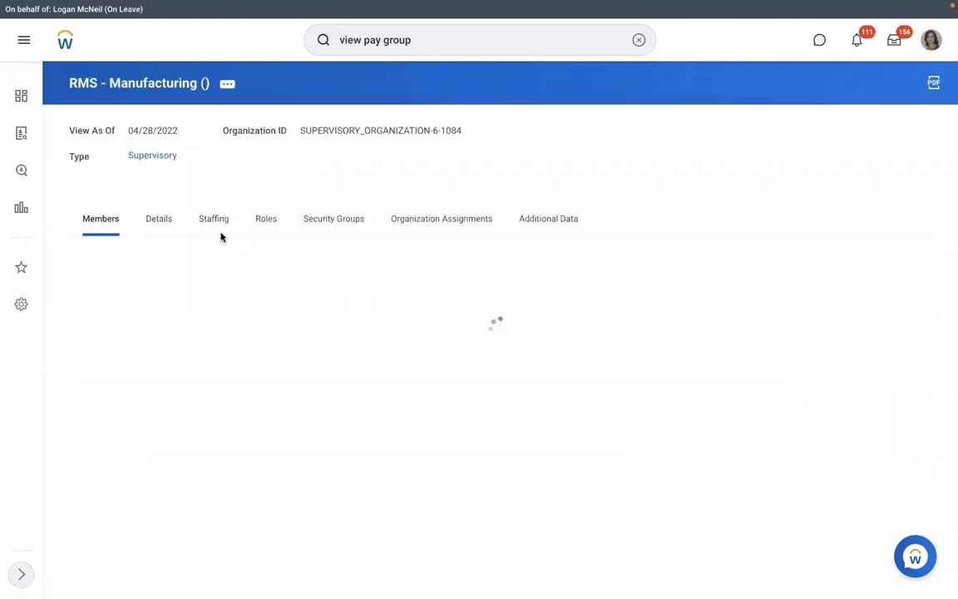
{"action": "left_click", "coordinate": [209, 223]}
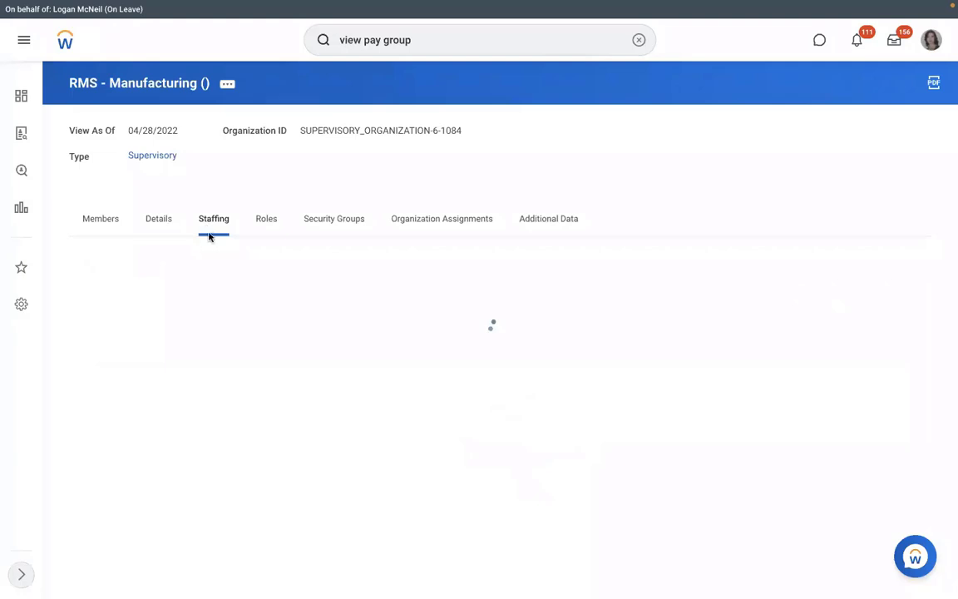
{"action": "left_click", "coordinate": [131, 400]}
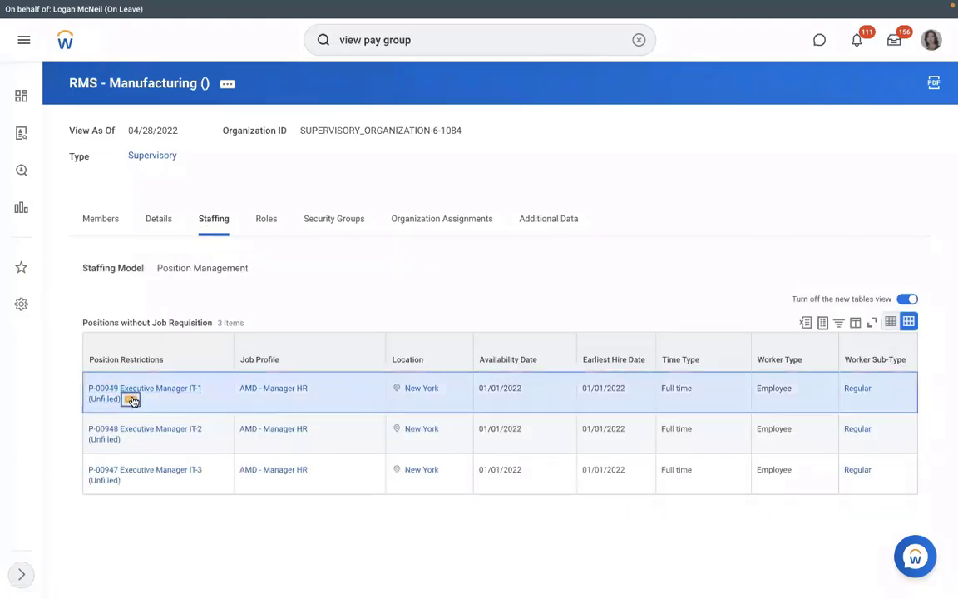
{"action": "mouse_move", "coordinate": [180, 206]}
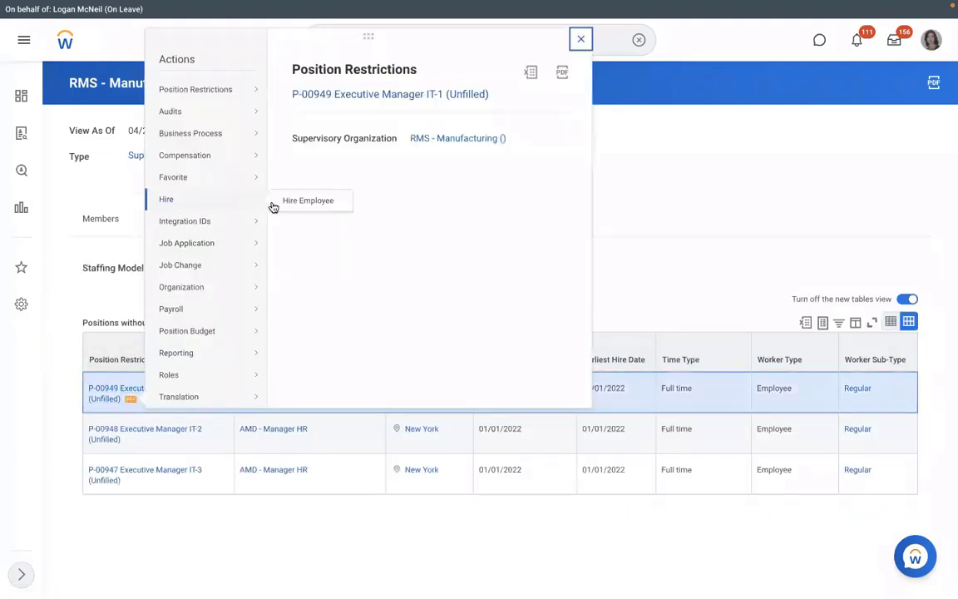
{"action": "left_click", "coordinate": [306, 201]}
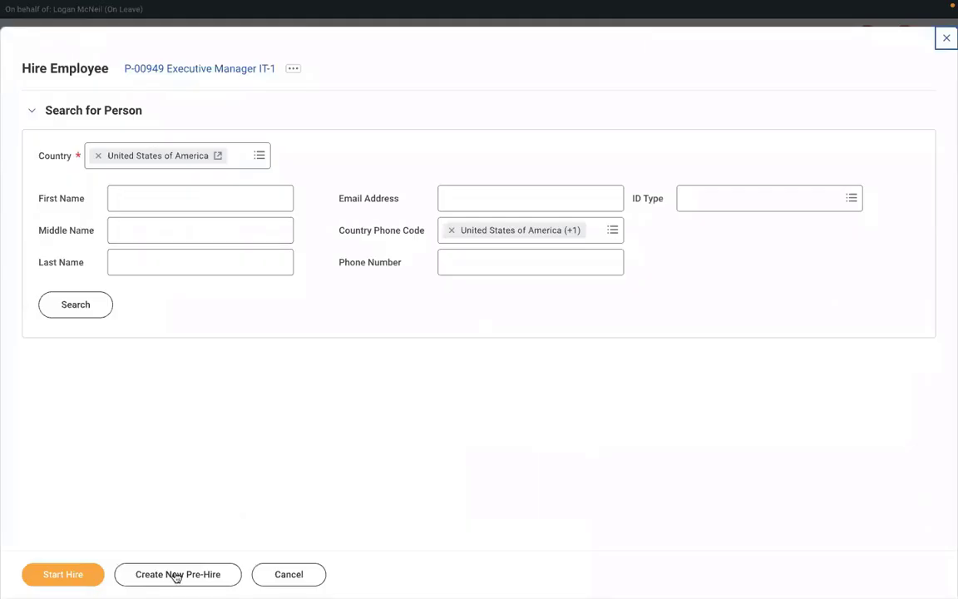
{"action": "left_click", "coordinate": [171, 573]}
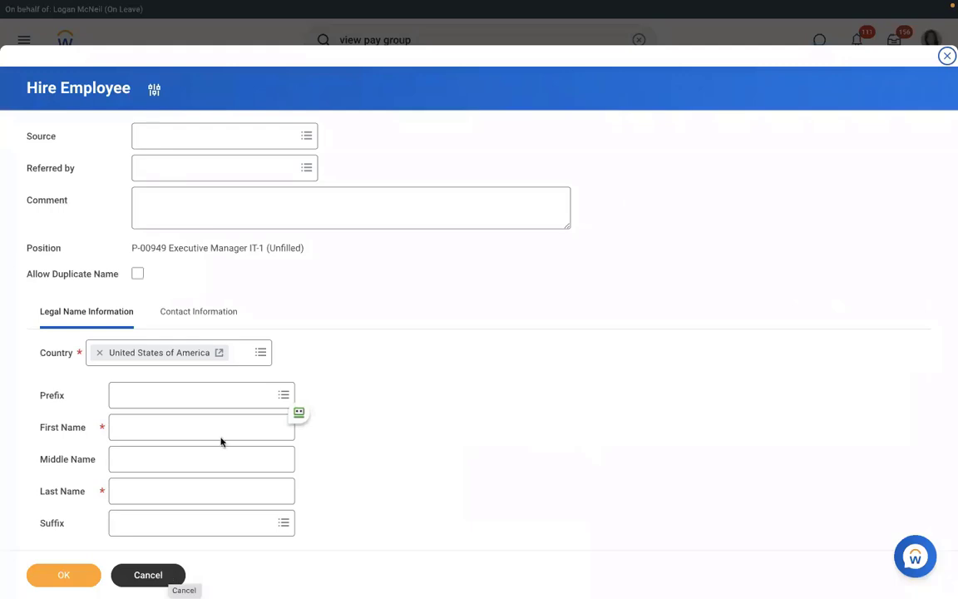
Enter the new pre-hire's first and last name.
{"action": "left_click", "coordinate": [197, 432]}
{"action": "type", "text": "Richard"}
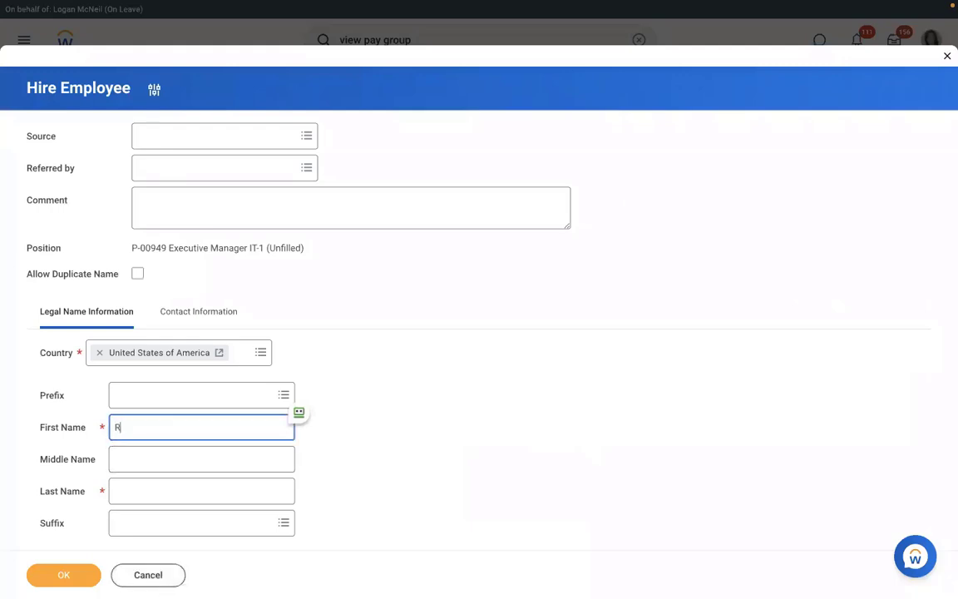
{"action": "left_click", "coordinate": [175, 491]}
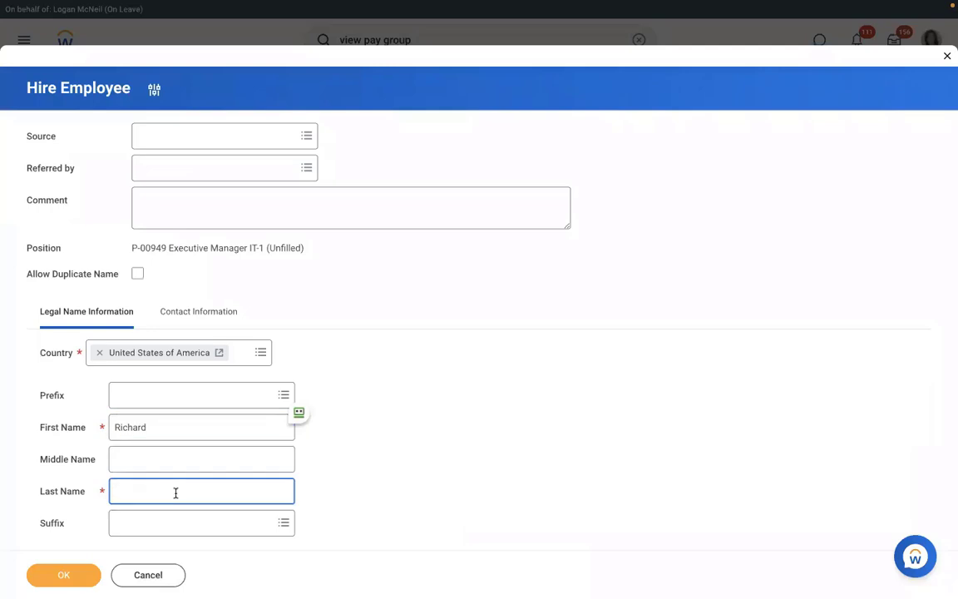
{"action": "type", "text": "K"}
Add the pre-hire's email address in Contact Information with type Work.
{"action": "left_click", "coordinate": [184, 319]}
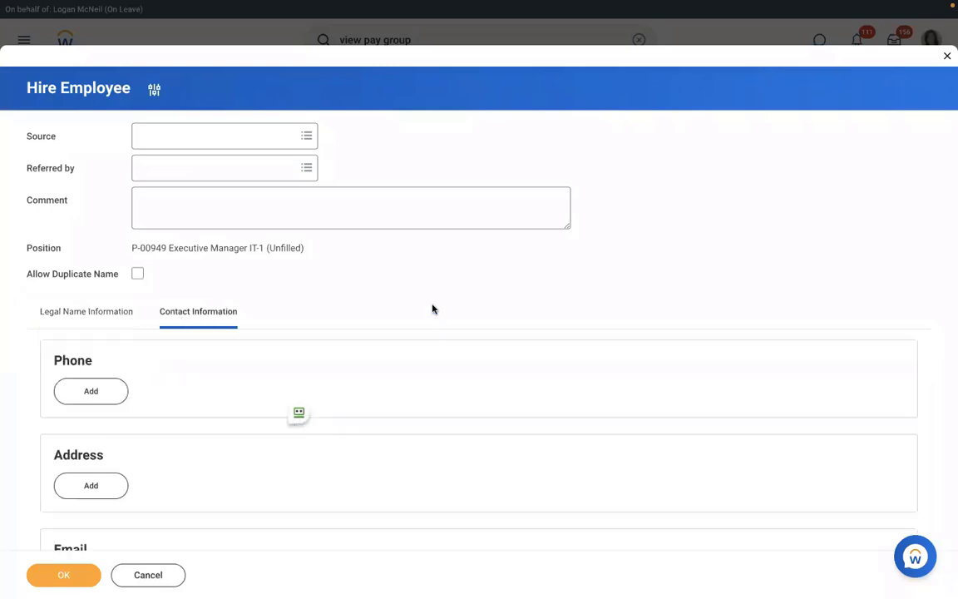
{"action": "scroll", "coordinate": [431, 308], "scroll_direction": "down", "scroll_amount": 1}
{"action": "scroll", "coordinate": [432, 308], "scroll_direction": "down", "scroll_amount": 3}
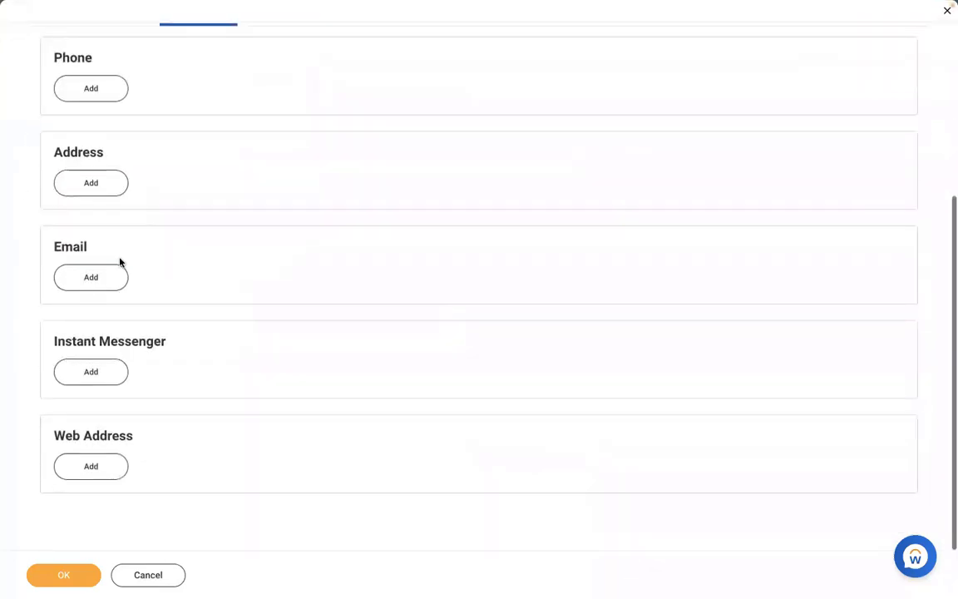
{"action": "left_click", "coordinate": [76, 280]}
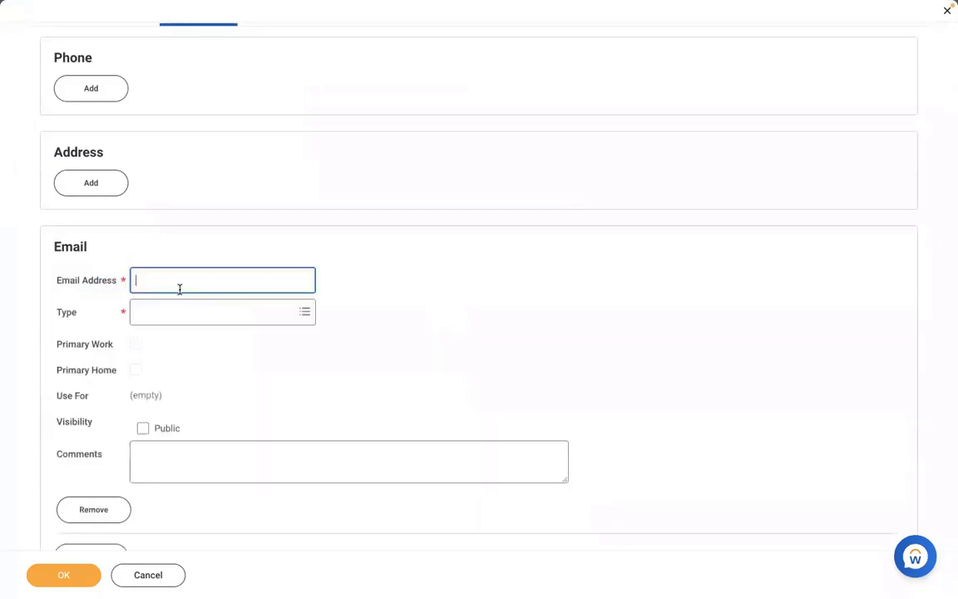
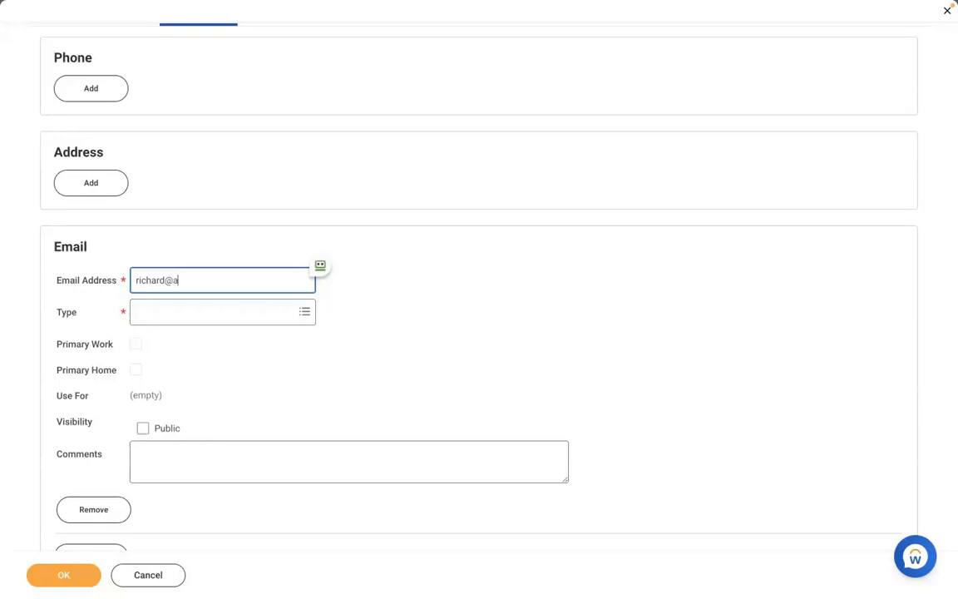
{"action": "left_click", "coordinate": [179, 313]}
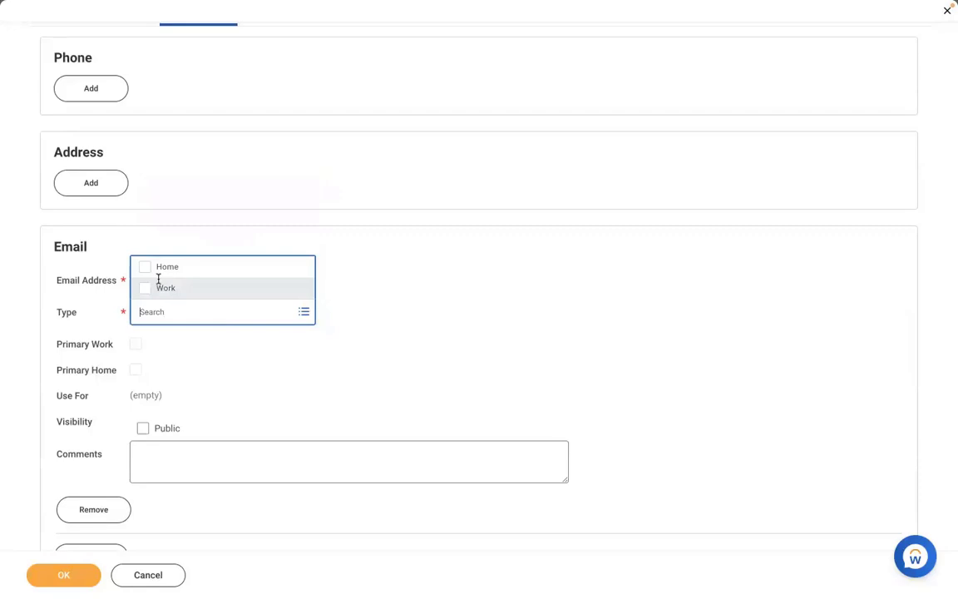
{"action": "left_click", "coordinate": [158, 287]}
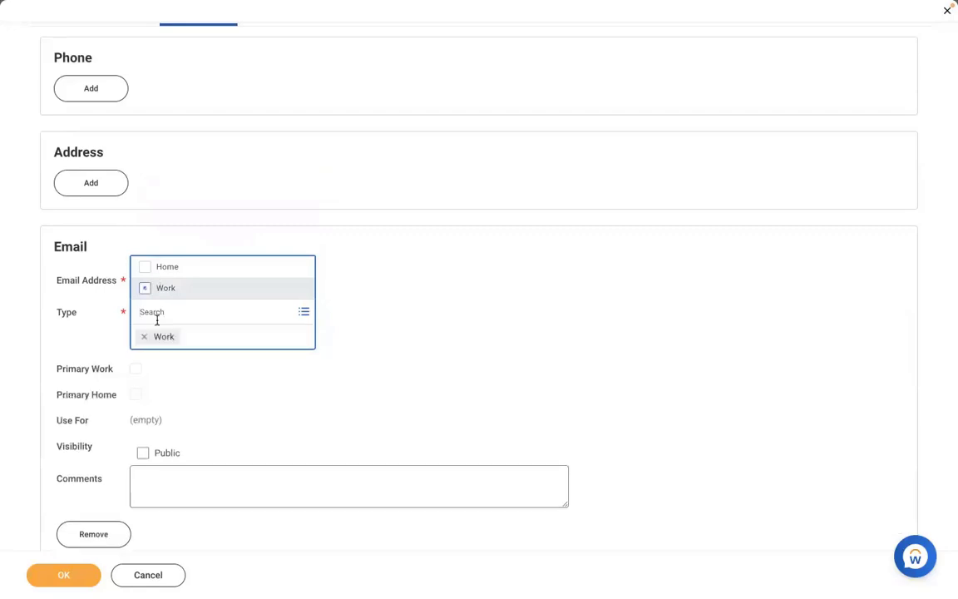
{"action": "left_click", "coordinate": [434, 308]}
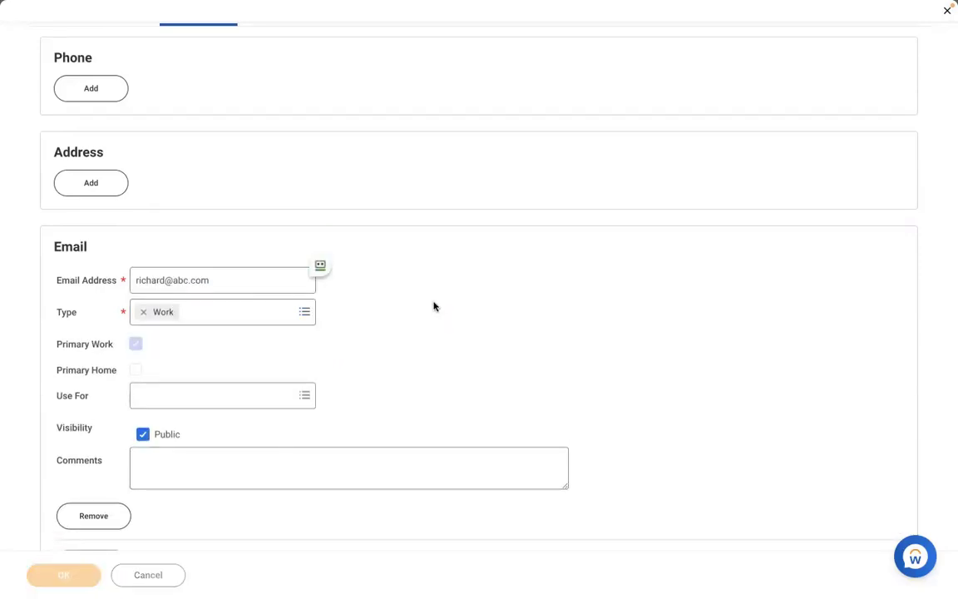
Confirm the pre-hire and set the hire date to 01/04/2022.
{"action": "left_click", "coordinate": [63, 574]}
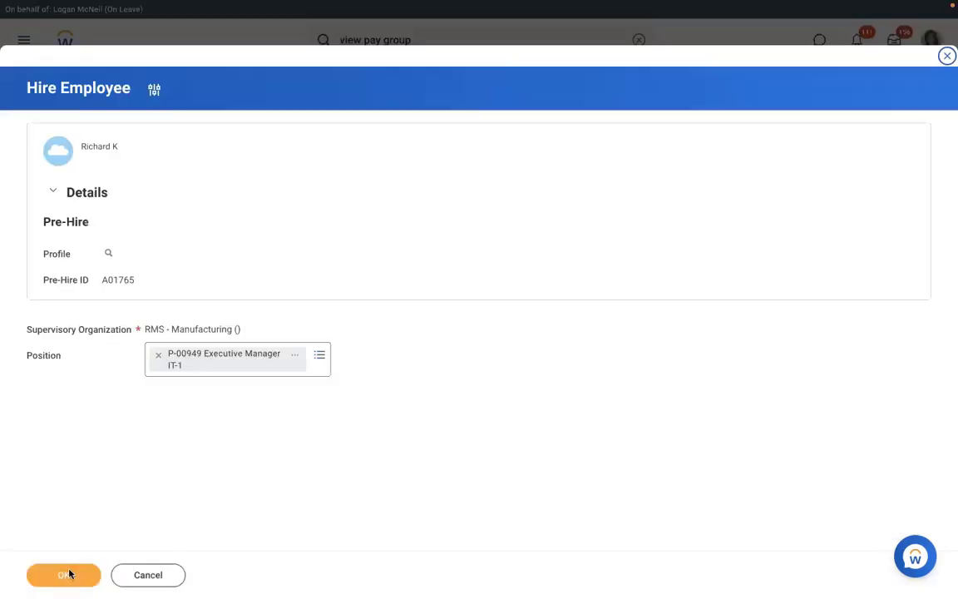
{"action": "left_click", "coordinate": [71, 573]}
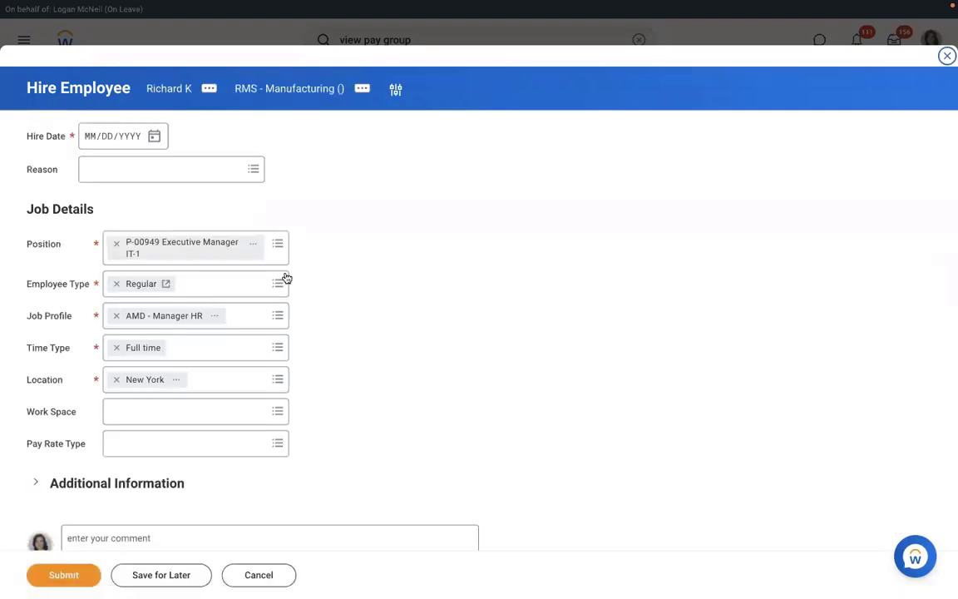
{"action": "left_click", "coordinate": [155, 136]}
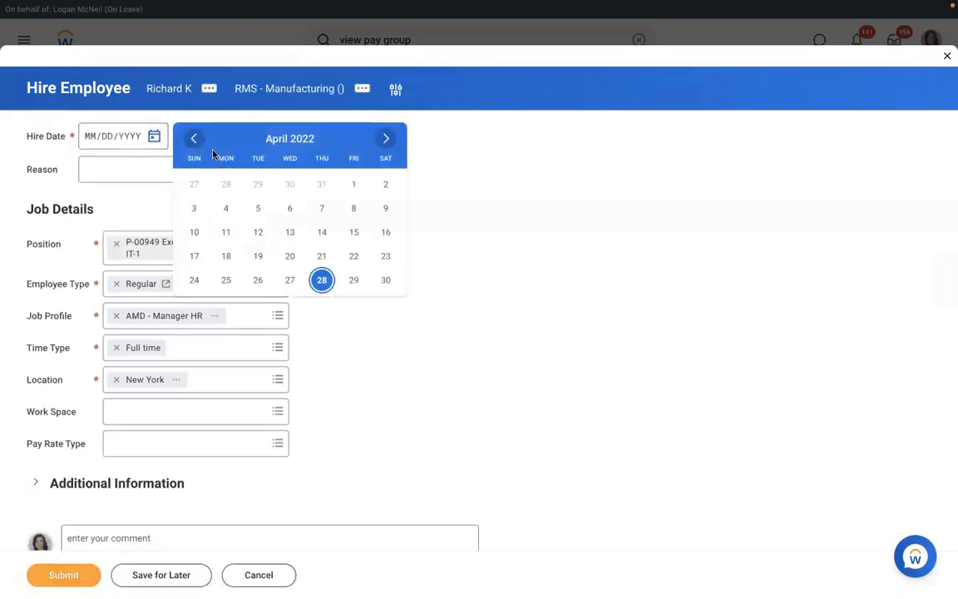
{"action": "left_click", "coordinate": [195, 141]}
{"action": "left_click", "coordinate": [195, 141]}
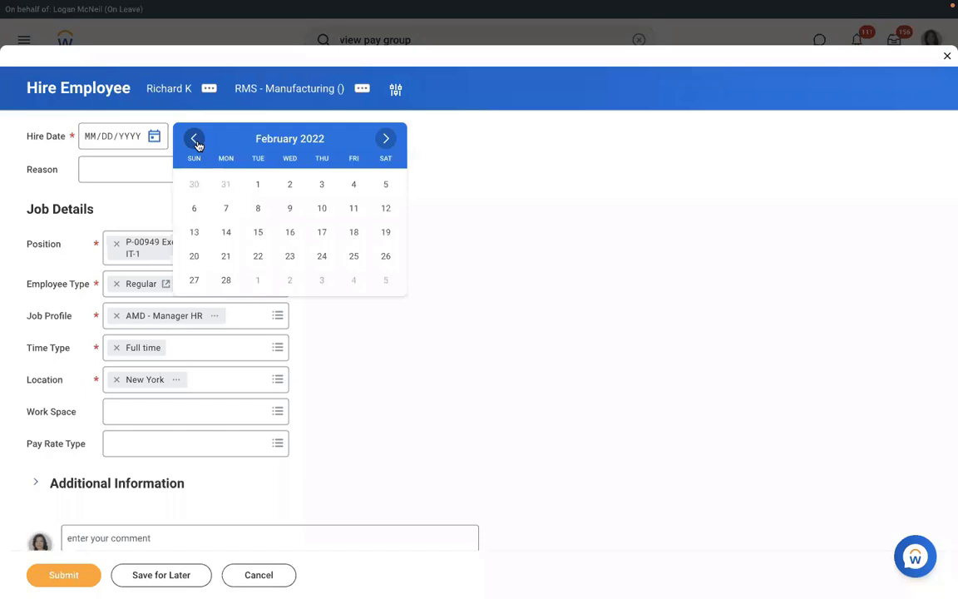
{"action": "left_click", "coordinate": [196, 143]}
{"action": "left_click", "coordinate": [258, 208]}
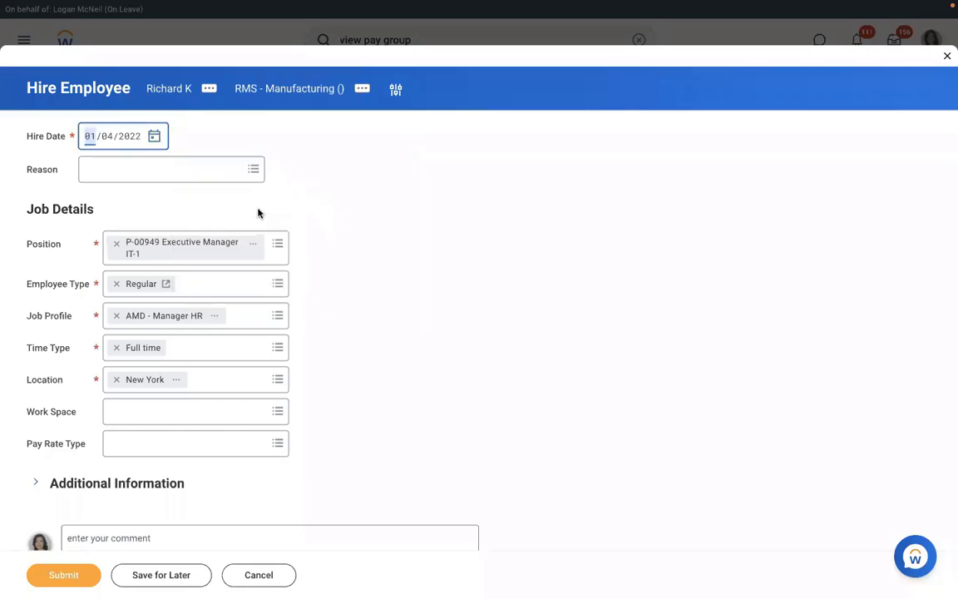
Choose New Hire > New Position as the hire reason.
{"action": "left_click", "coordinate": [144, 172]}
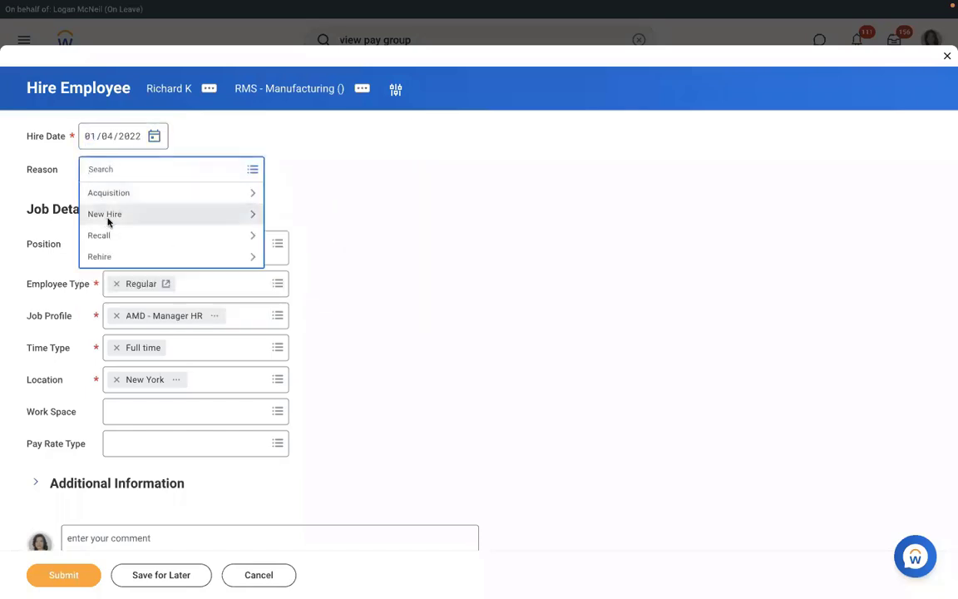
{"action": "left_click", "coordinate": [108, 215]}
{"action": "left_click", "coordinate": [145, 221]}
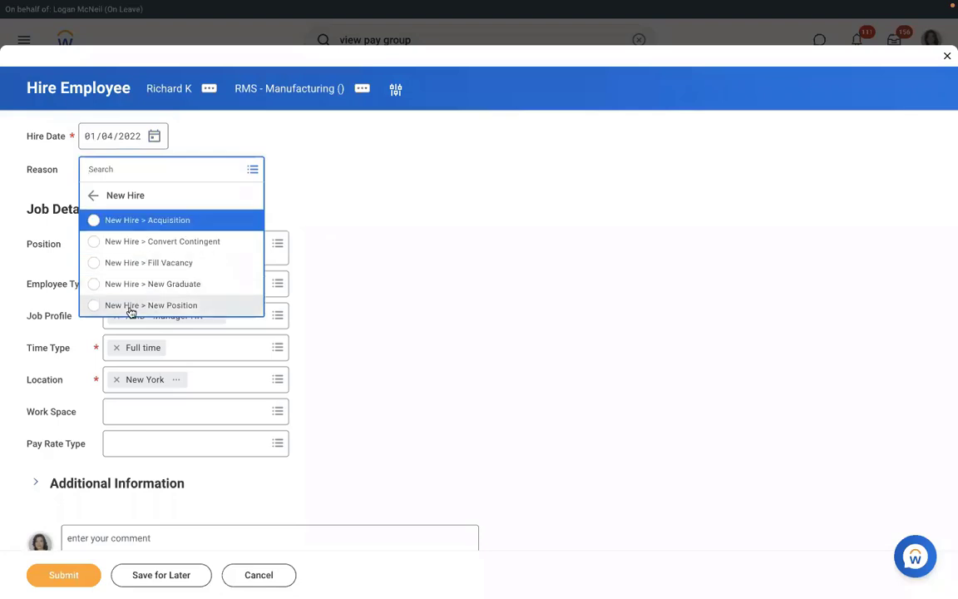
{"action": "left_click", "coordinate": [131, 306]}
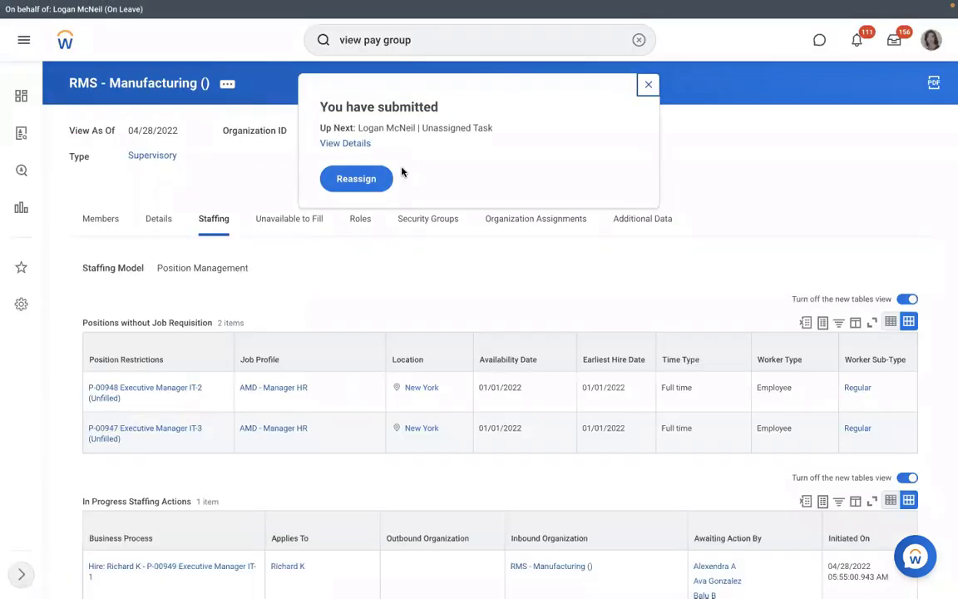
View the P-00949 hire's details and show the Process tab with Hire and Assign Pay Group steps.
{"action": "left_click", "coordinate": [345, 145]}
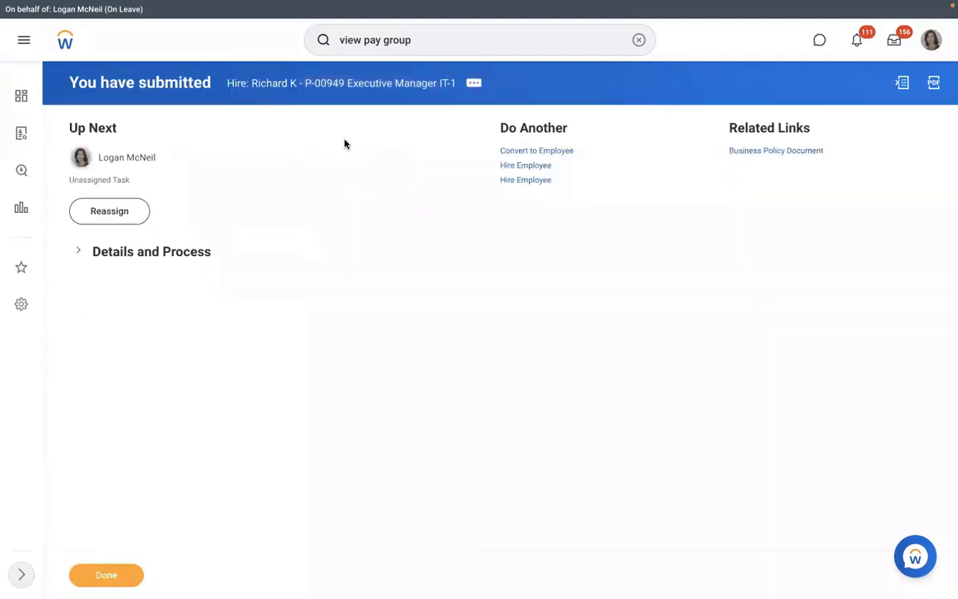
{"action": "left_click", "coordinate": [142, 252]}
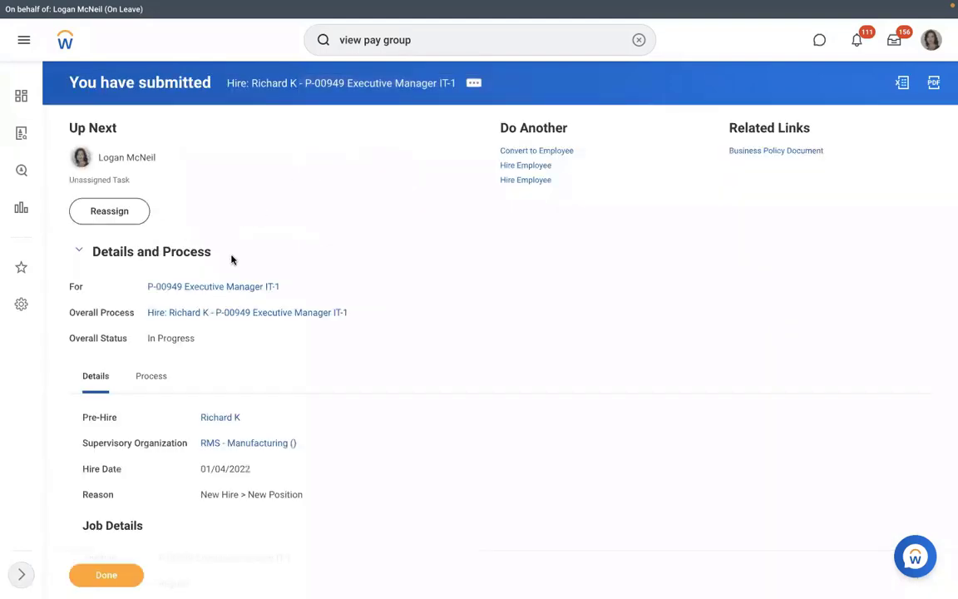
{"action": "left_click", "coordinate": [163, 377]}
{"action": "scroll", "coordinate": [487, 325], "scroll_direction": "down", "scroll_amount": 2}
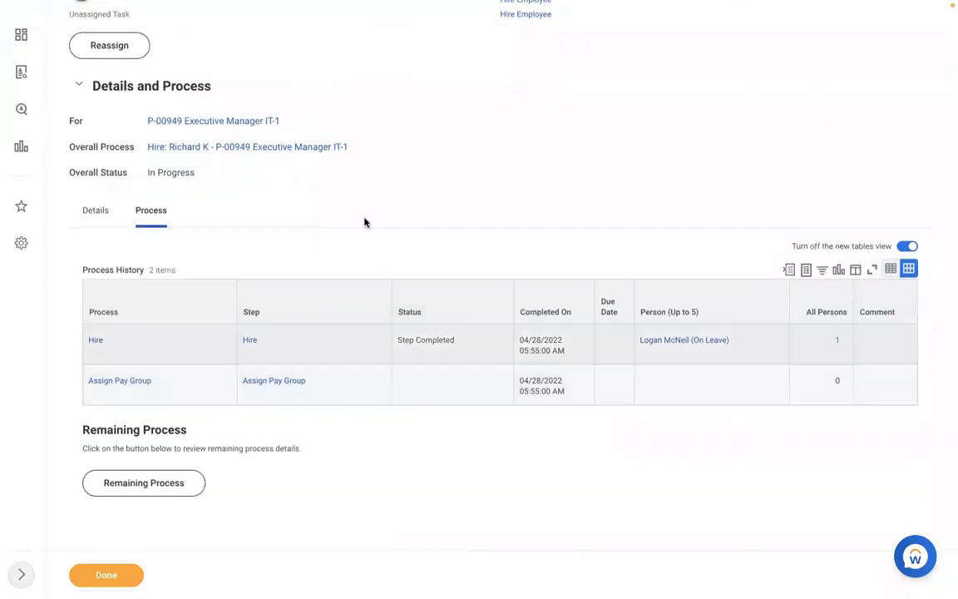
{"action": "scroll", "coordinate": [385, 202], "scroll_direction": "up", "scroll_amount": 1}
{"action": "scroll", "coordinate": [385, 202], "scroll_direction": "up", "scroll_amount": 2}
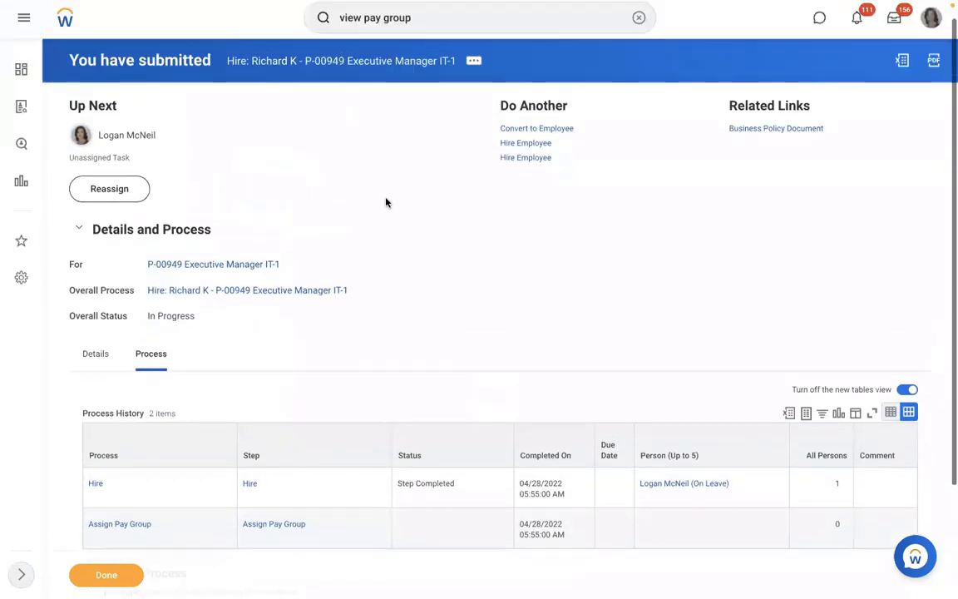
Open Reassign Unassigned Tasks and list tasks filtered by the Assign Pay Group process type.
{"action": "left_click", "coordinate": [639, 41]}
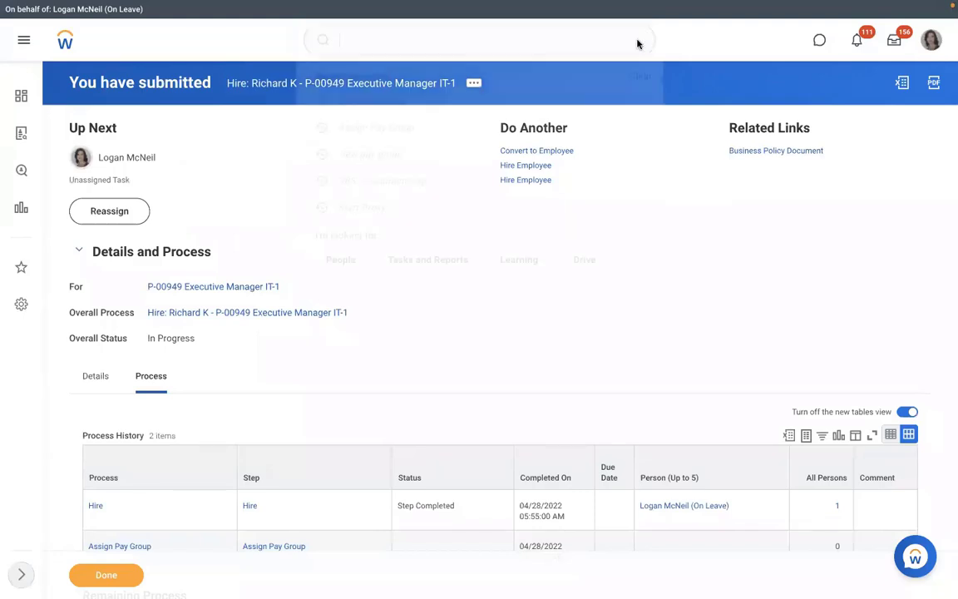
{"action": "type", "text": "reassign"}
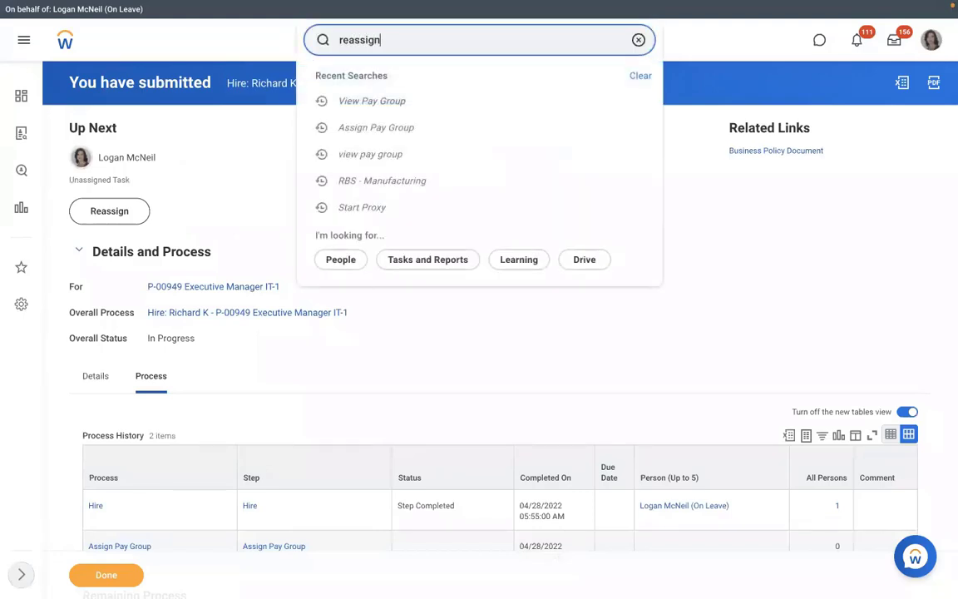
{"action": "left_click", "coordinate": [377, 114]}
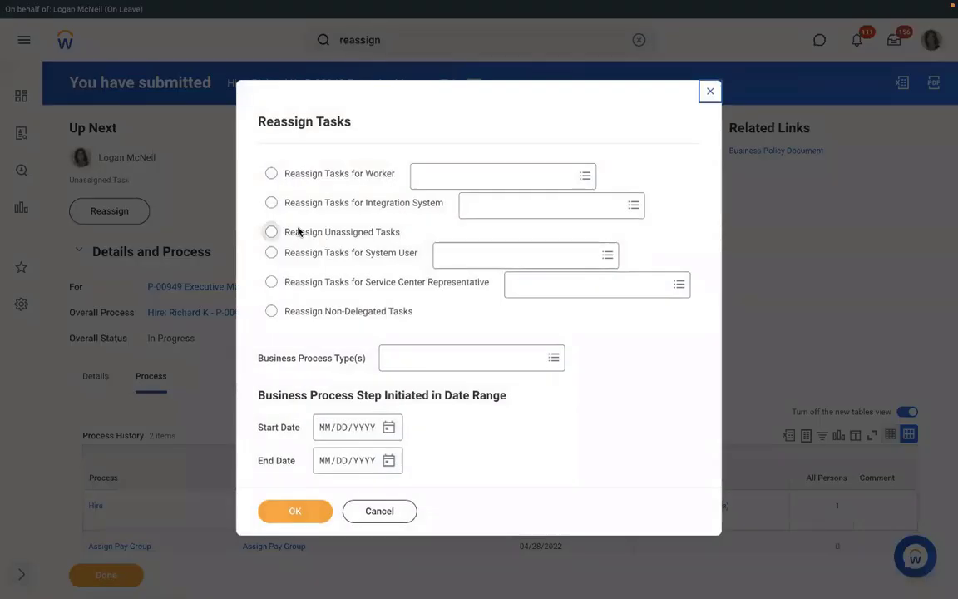
{"action": "left_click", "coordinate": [271, 232]}
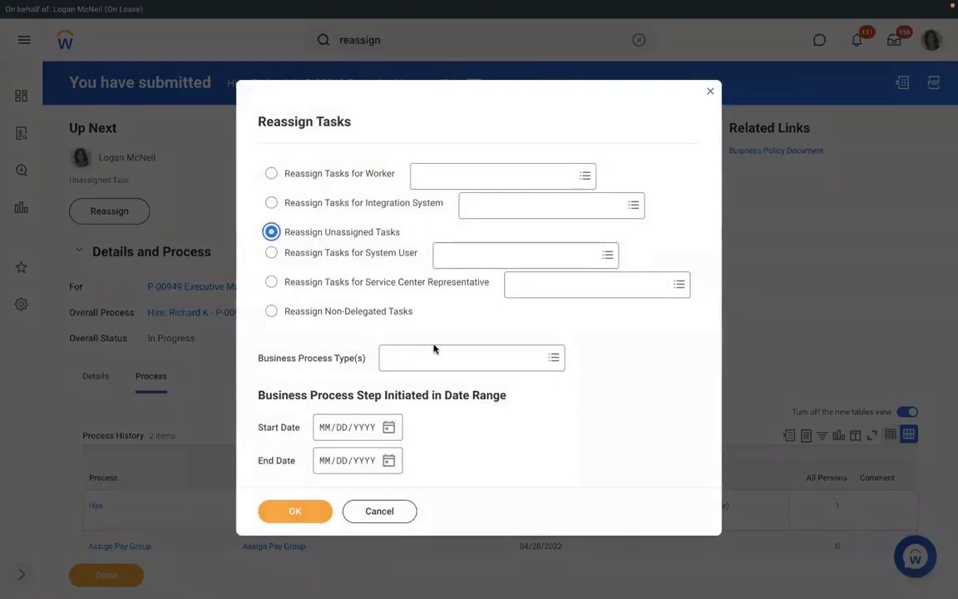
{"action": "left_click", "coordinate": [398, 359]}
{"action": "type", "text": "assig"}
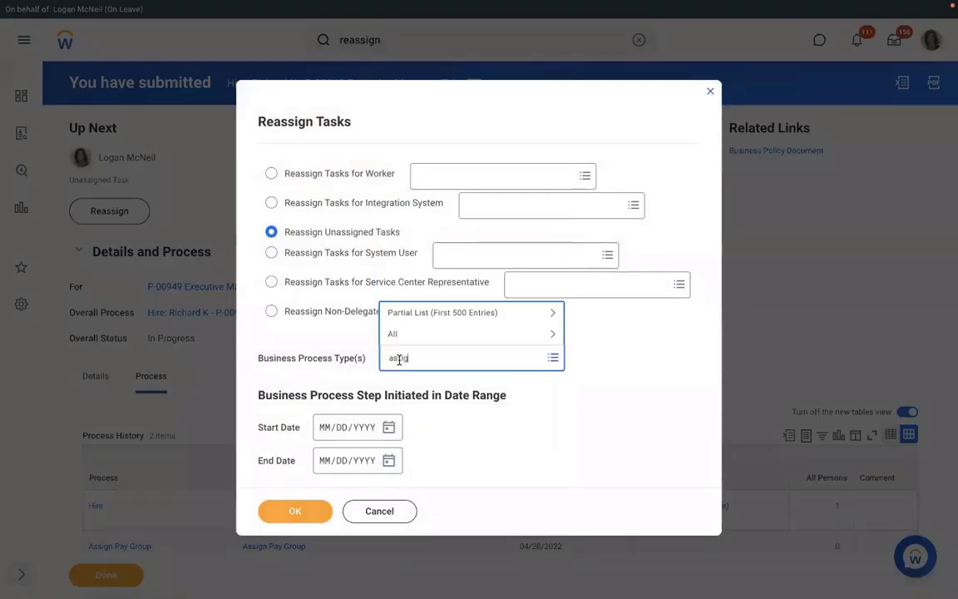
{"action": "type", "text": "n pay gr"}
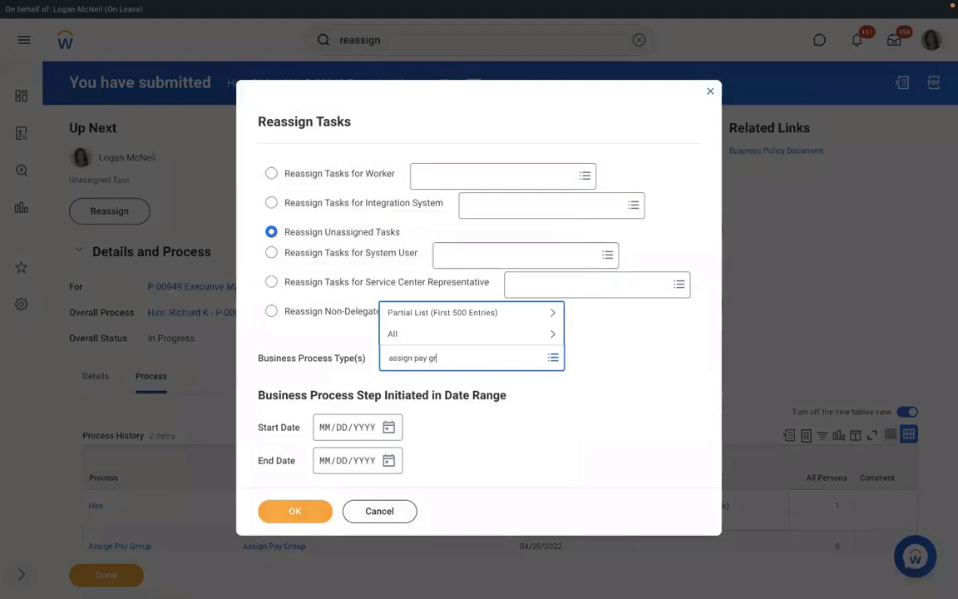
{"action": "type", "text": "oup"}
{"action": "key", "text": "Return"}
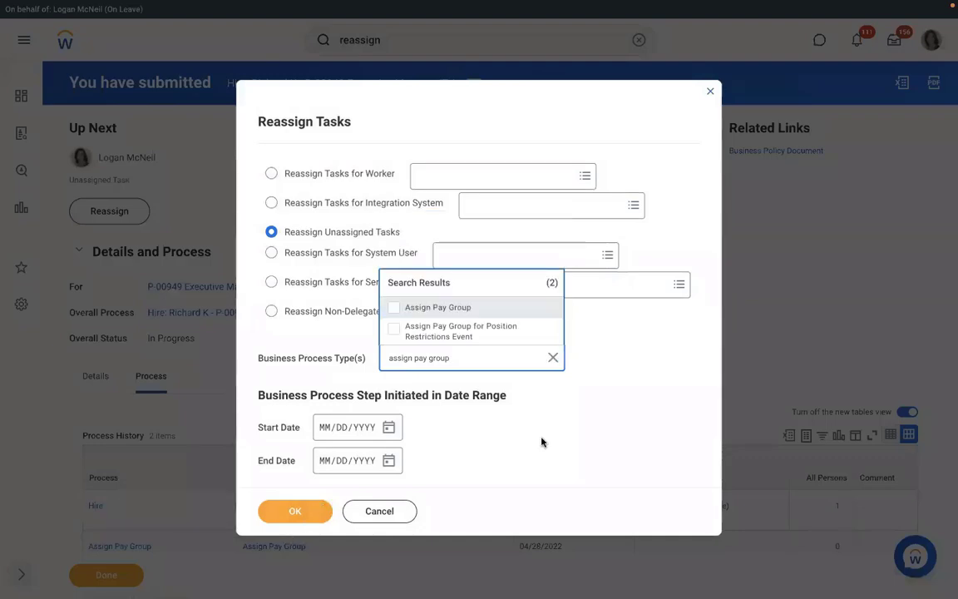
{"action": "key", "text": "Return"}
{"action": "left_click", "coordinate": [303, 515]}
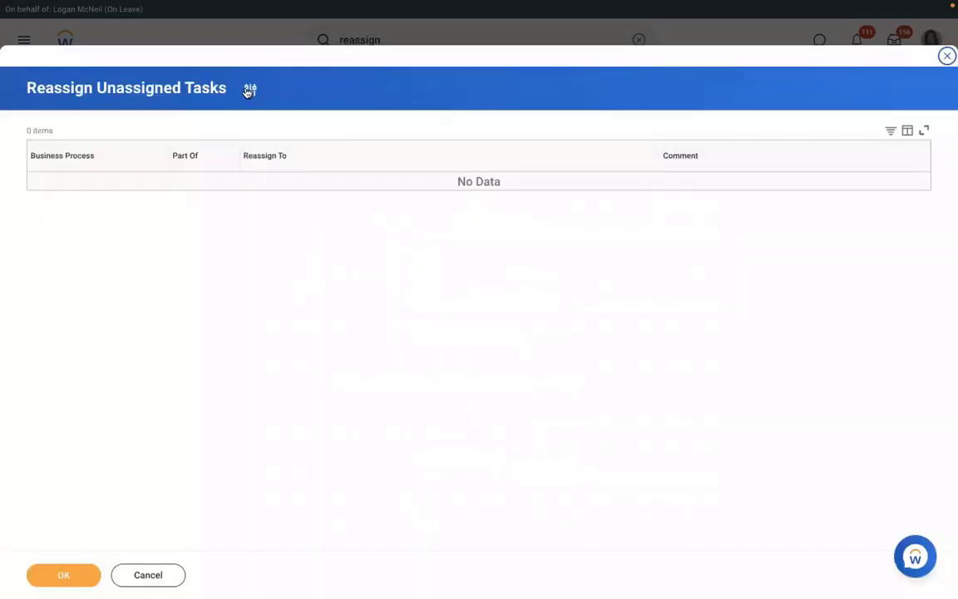
Refilter the unassigned tasks to process type Hire with start date 04/27/2022.
{"action": "left_click", "coordinate": [250, 89]}
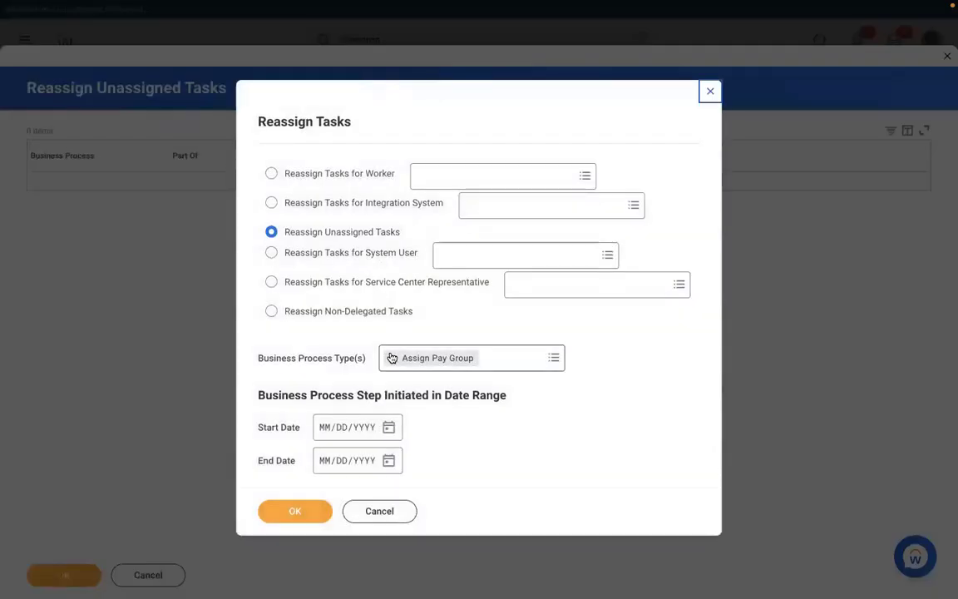
{"action": "left_click", "coordinate": [392, 357]}
{"action": "type", "text": "hire"}
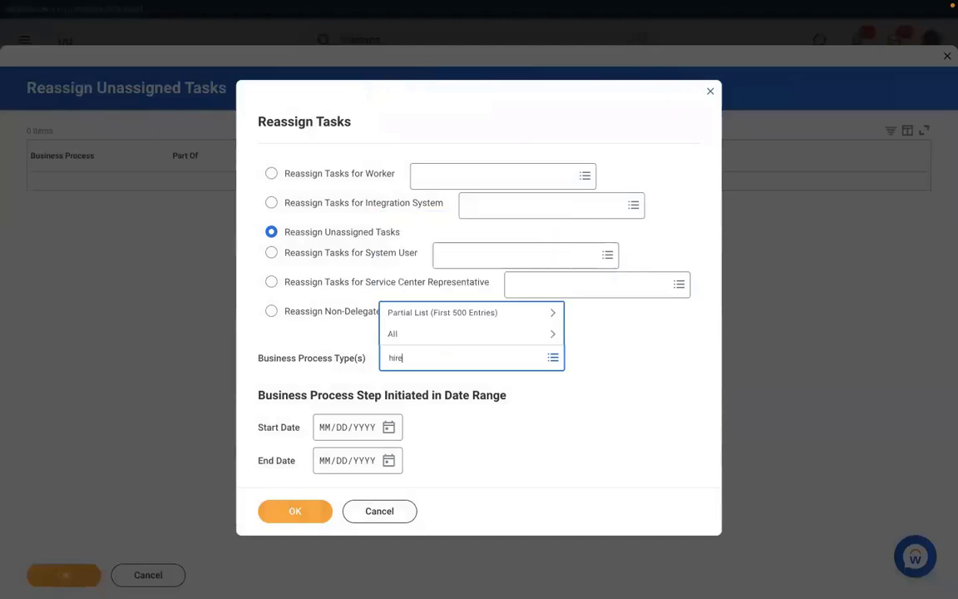
{"action": "key", "text": "Return"}
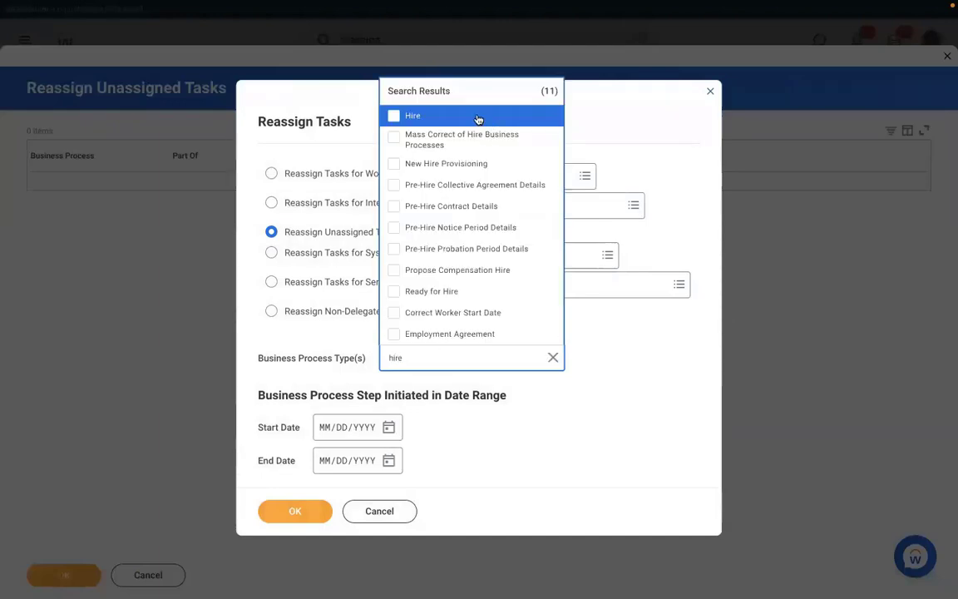
{"action": "left_click", "coordinate": [414, 116]}
{"action": "key", "text": "Tab"}
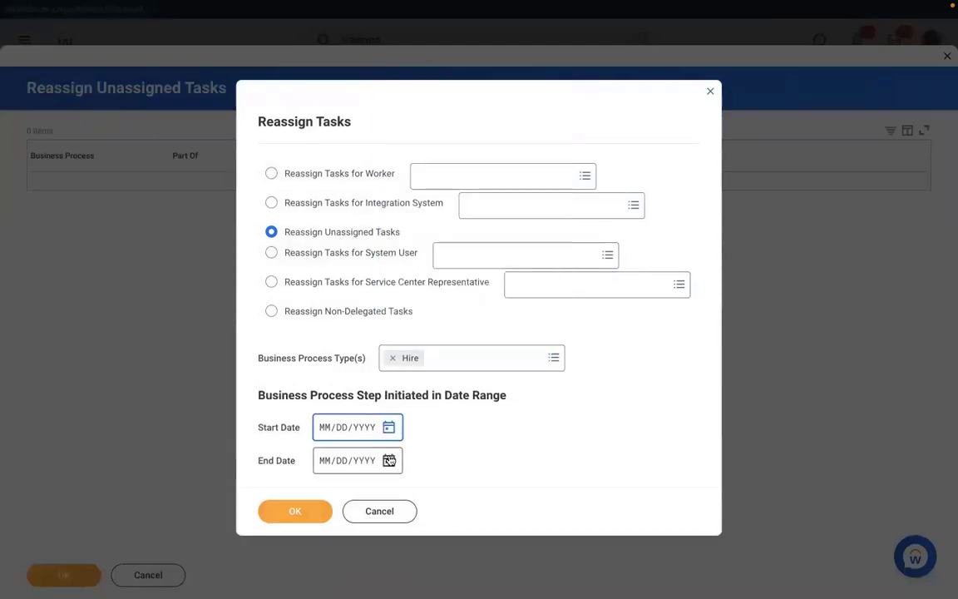
{"action": "left_click", "coordinate": [394, 429]}
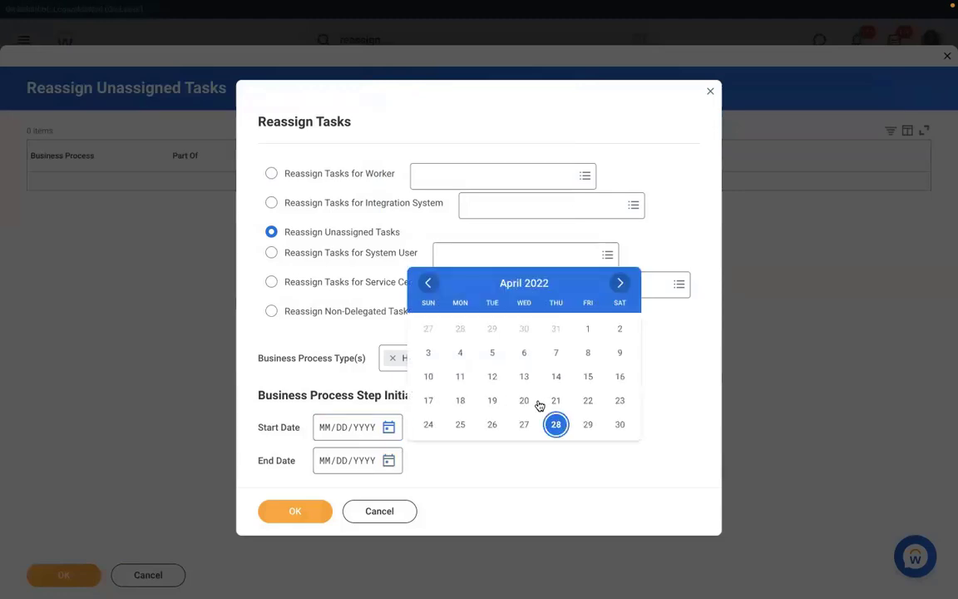
{"action": "left_click", "coordinate": [525, 423]}
{"action": "left_click", "coordinate": [293, 509]}
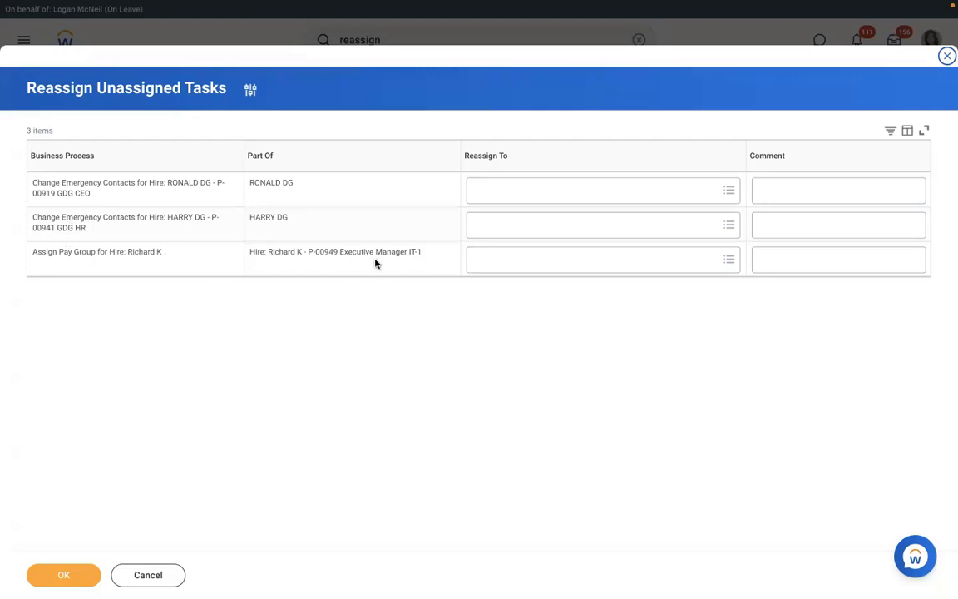
Reassign the P-00949 Assign Pay Group task to the chosen worker and submit.
{"action": "left_click", "coordinate": [503, 260]}
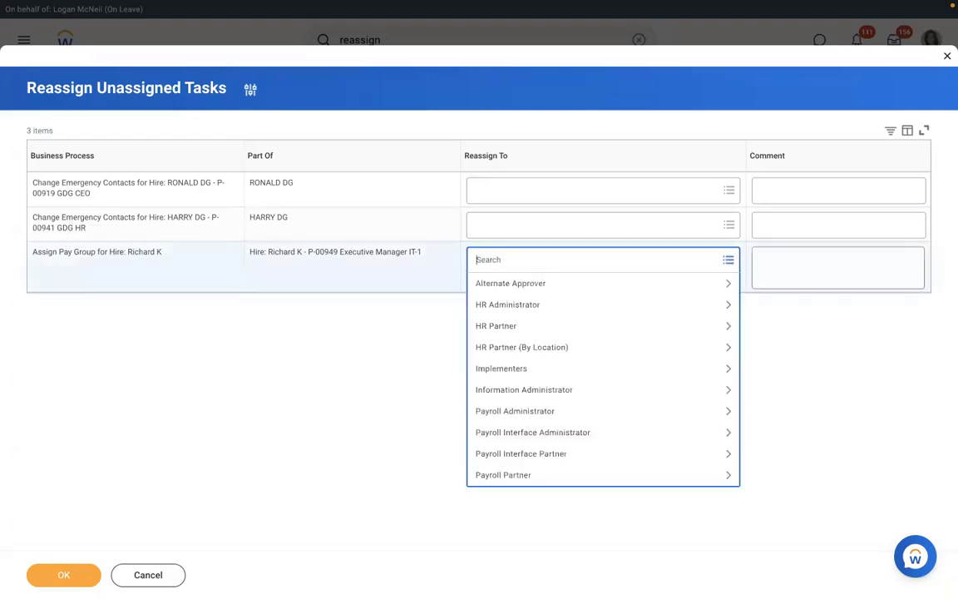
{"action": "type", "text": "logan mc"}
{"action": "key", "text": "Return"}
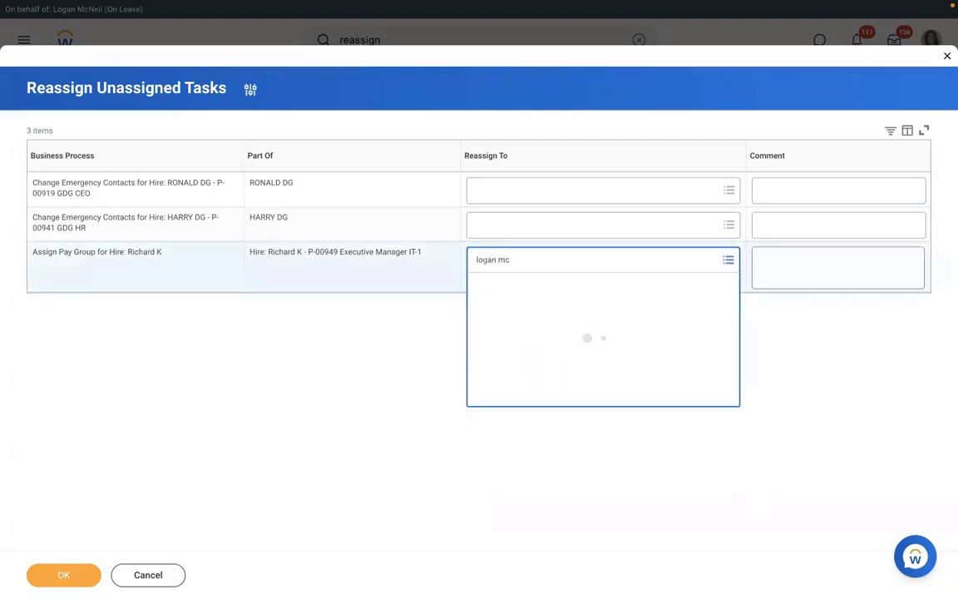
{"action": "left_click", "coordinate": [64, 576]}
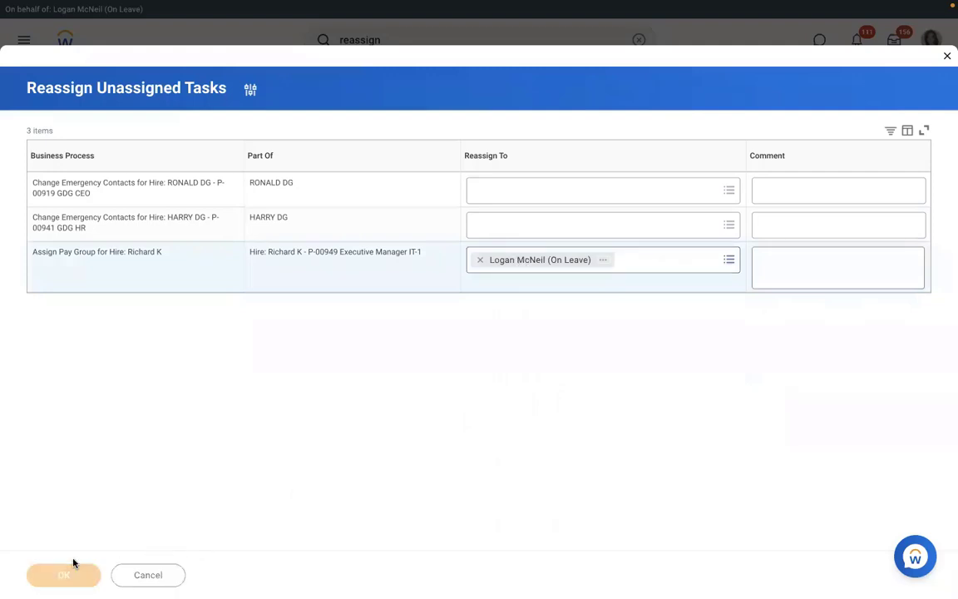
In the inbox Assign Pay Group task, select then remove RBS - Monthly PYG and discard changes.
{"action": "left_click", "coordinate": [894, 45]}
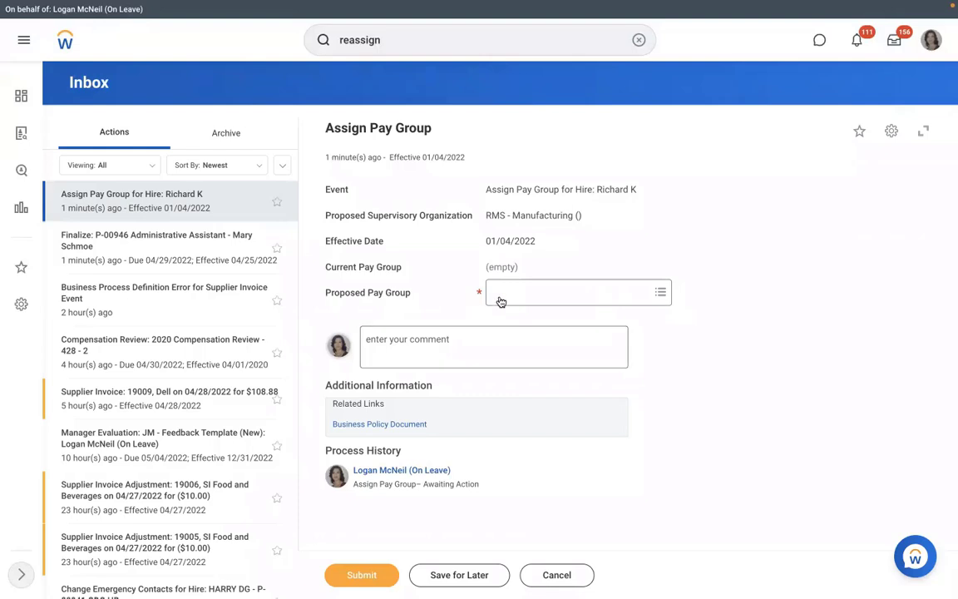
{"action": "left_click", "coordinate": [541, 293]}
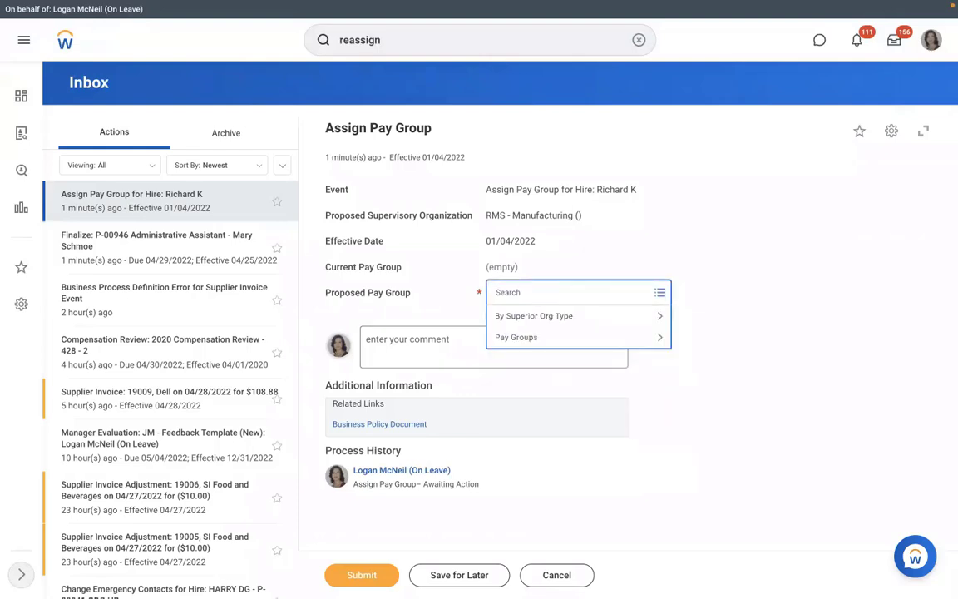
{"action": "type", "text": "rbs"}
{"action": "key", "text": "Return"}
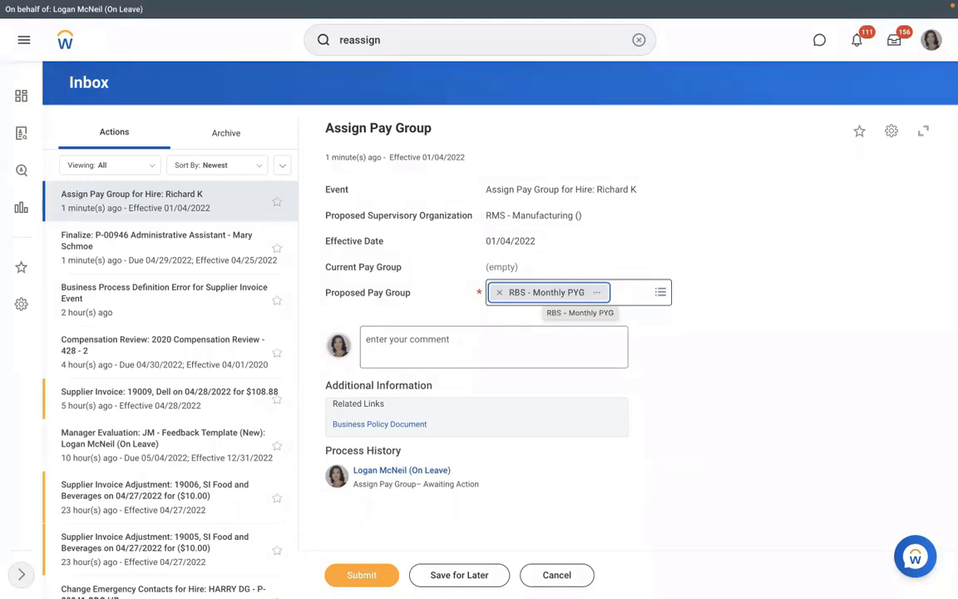
{"action": "left_click", "coordinate": [499, 294]}
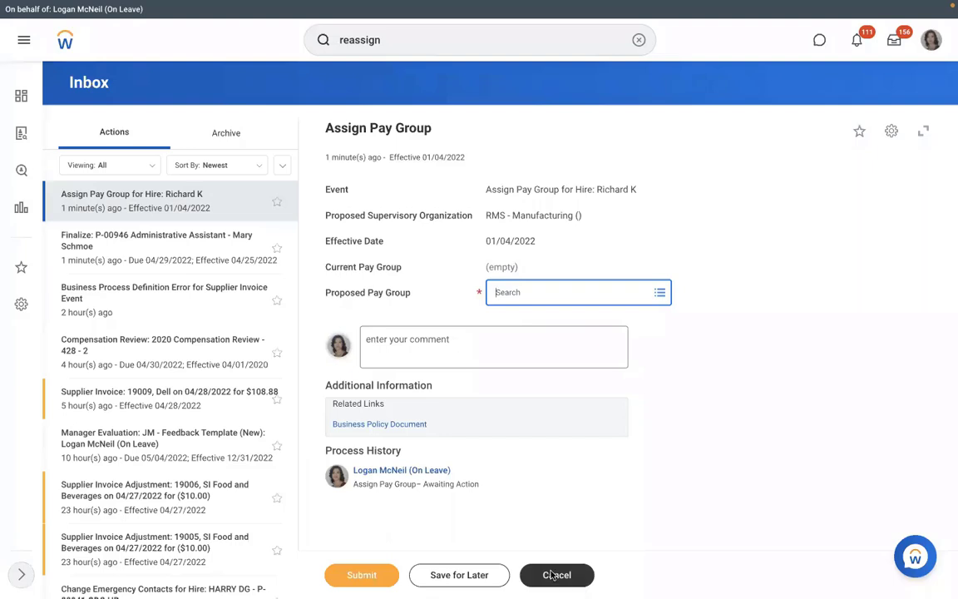
{"action": "left_click", "coordinate": [550, 575]}
{"action": "left_click", "coordinate": [419, 333]}
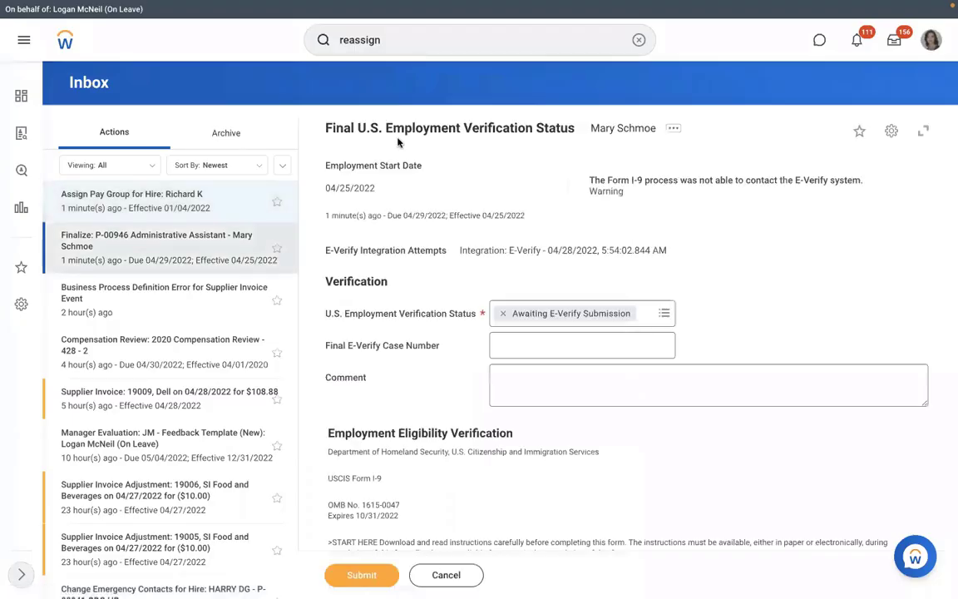
Find the RMS - Manufacturing organization and check position P-00949 under Unavailable to Fill.
{"action": "left_click", "coordinate": [638, 40]}
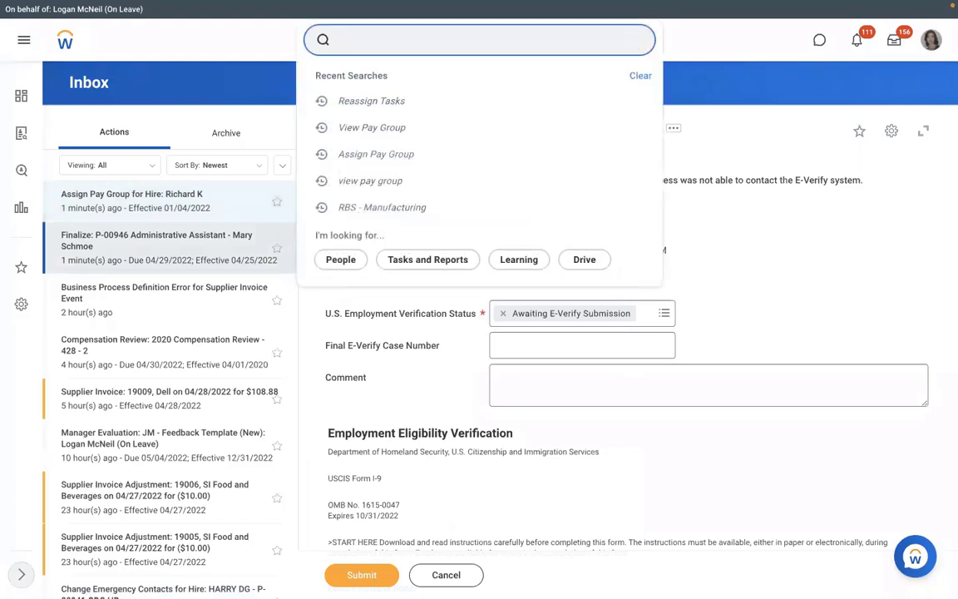
{"action": "type", "text": "sup org:"}
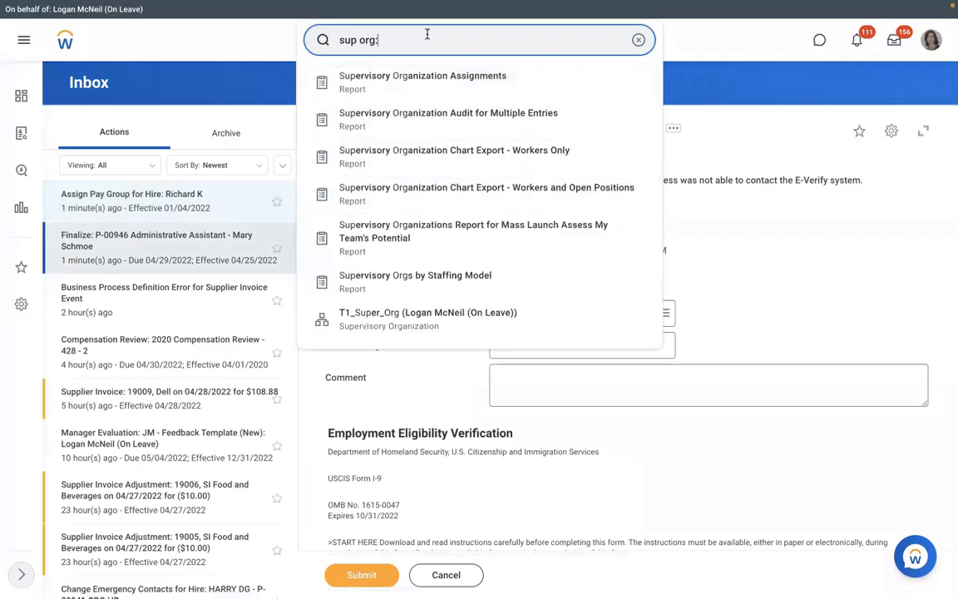
{"action": "type", "text": "rms"}
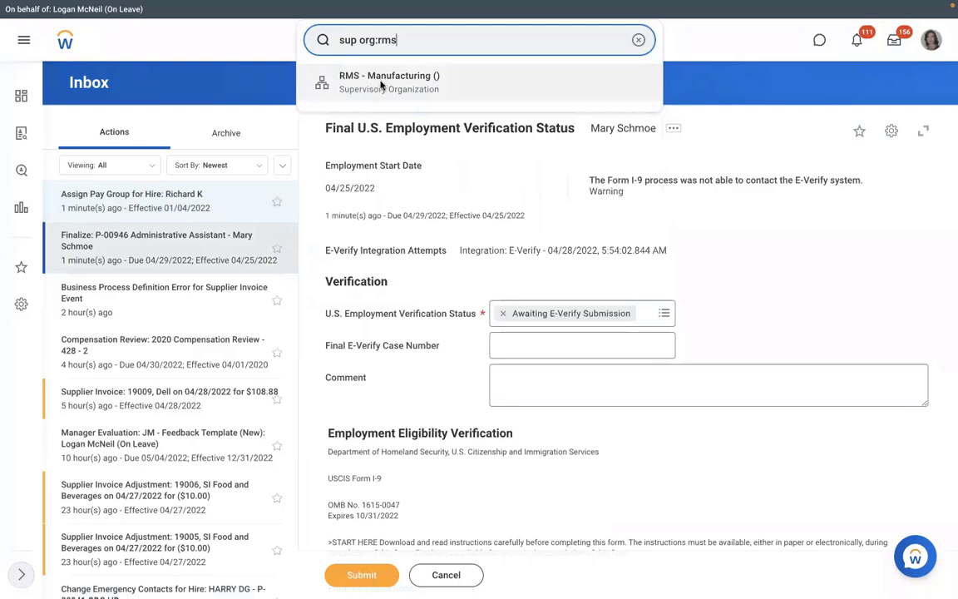
{"action": "left_click", "coordinate": [381, 81]}
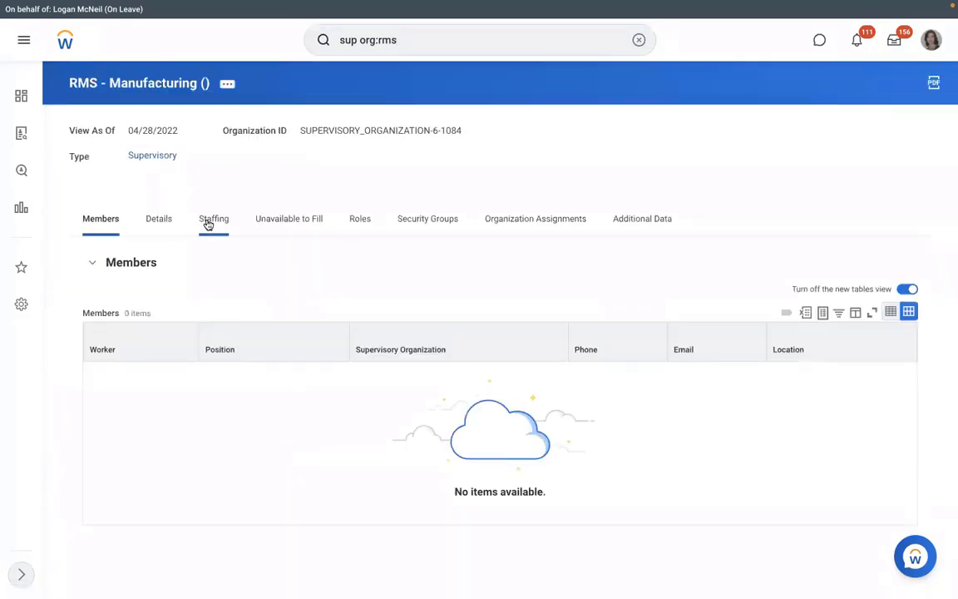
{"action": "left_click", "coordinate": [287, 218]}
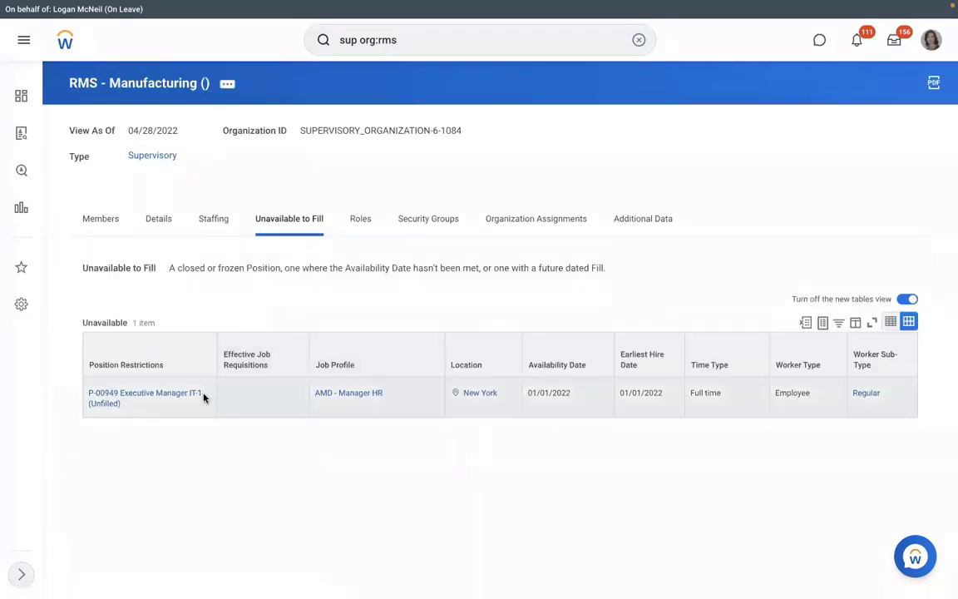
{"action": "left_click", "coordinate": [132, 404]}
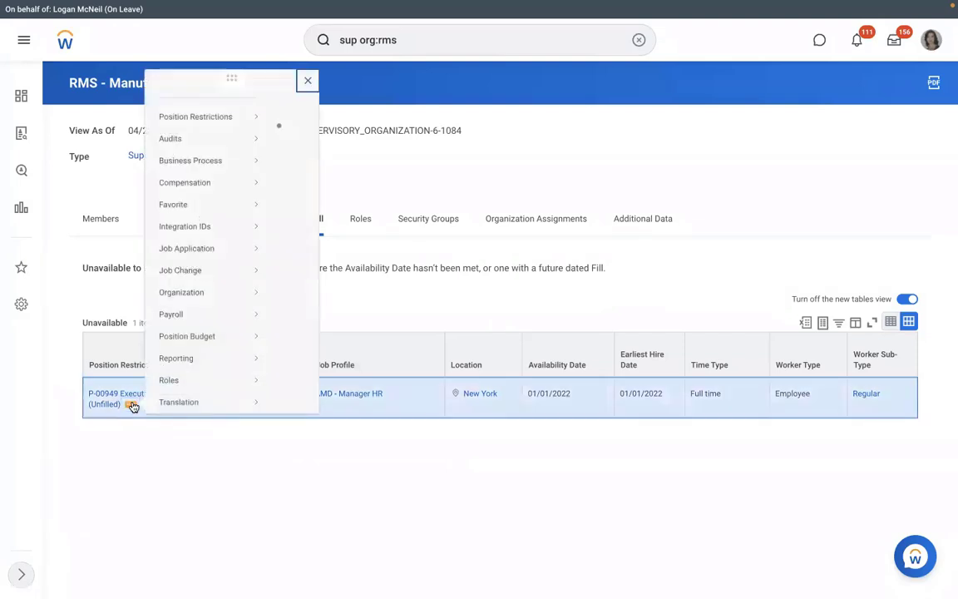
{"action": "mouse_move", "coordinate": [204, 124]}
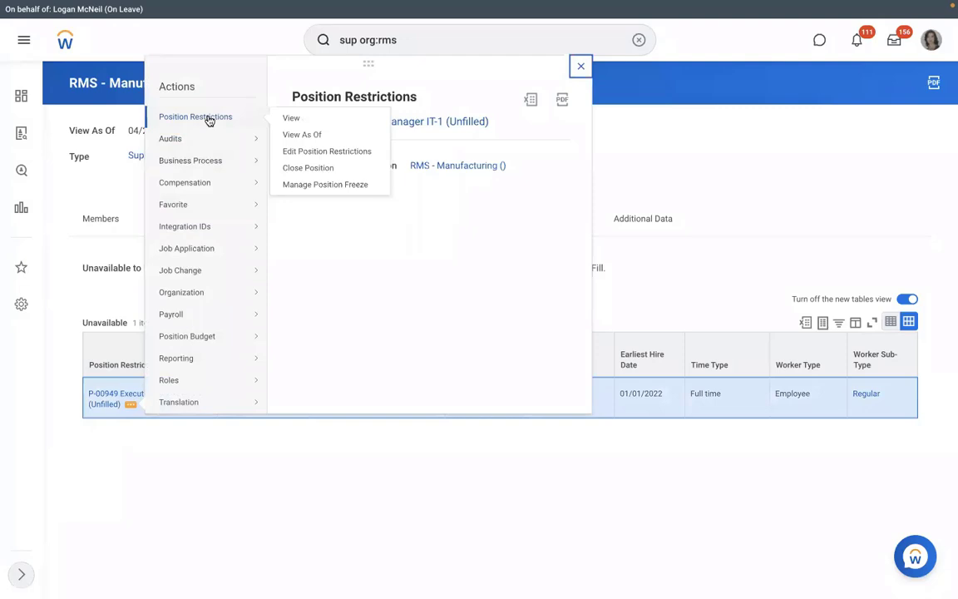
{"action": "left_click", "coordinate": [182, 479]}
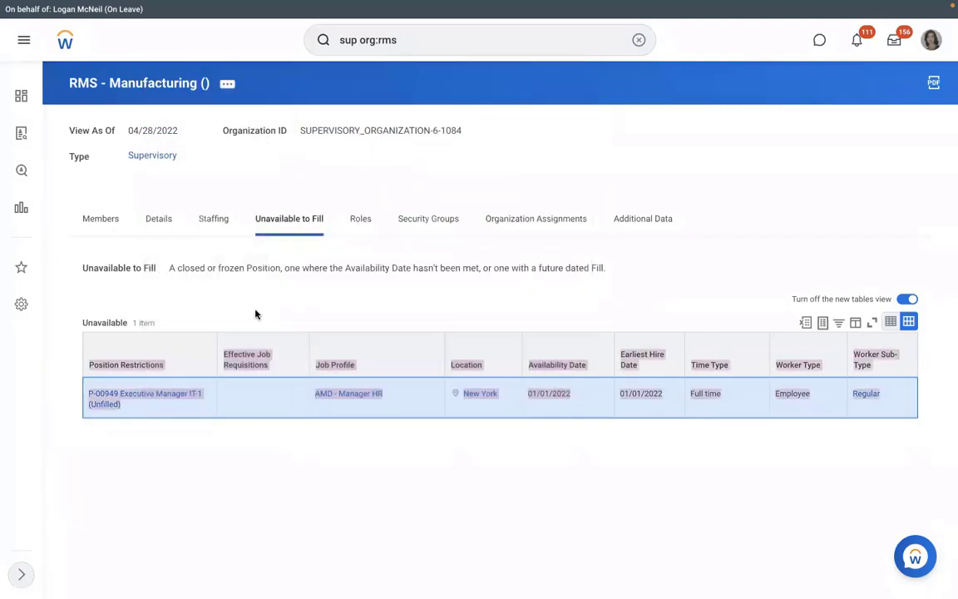
On the Staffing tab, start cancelling the in-progress hire's business process, then back out.
{"action": "left_click", "coordinate": [218, 222]}
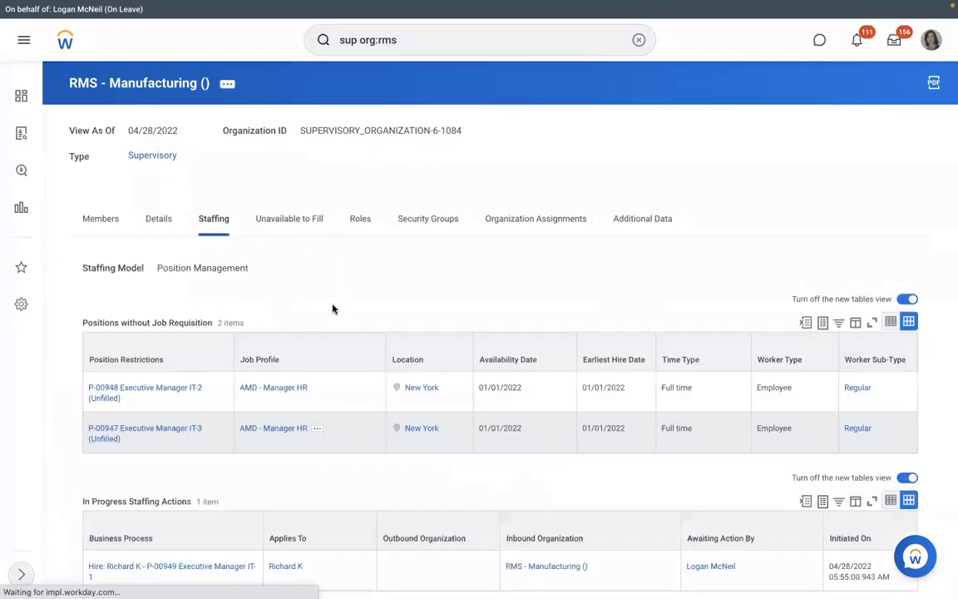
{"action": "scroll", "coordinate": [332, 309], "scroll_direction": "down", "scroll_amount": 2}
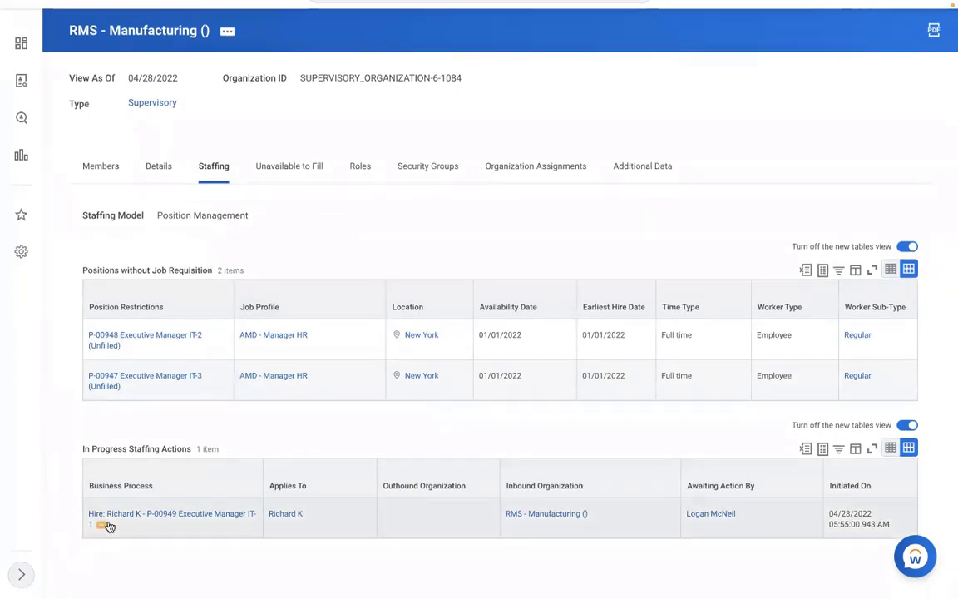
{"action": "left_click", "coordinate": [101, 526]}
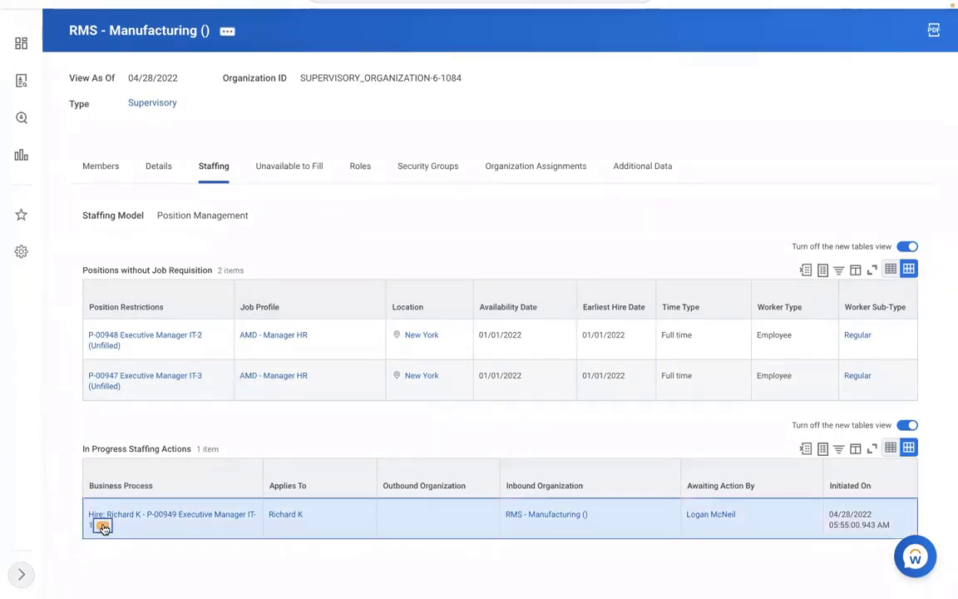
{"action": "mouse_move", "coordinate": [166, 422]}
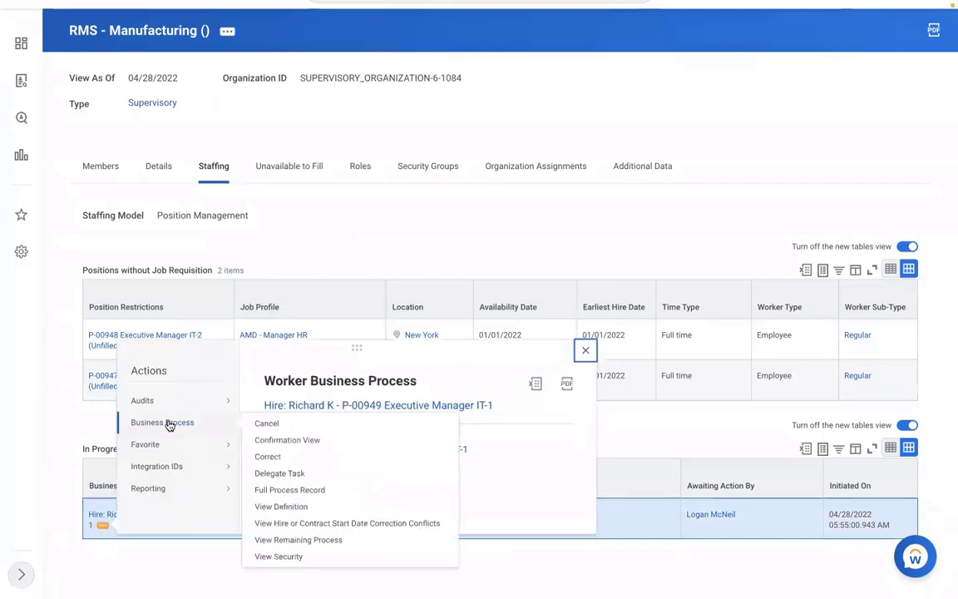
{"action": "left_click", "coordinate": [265, 425]}
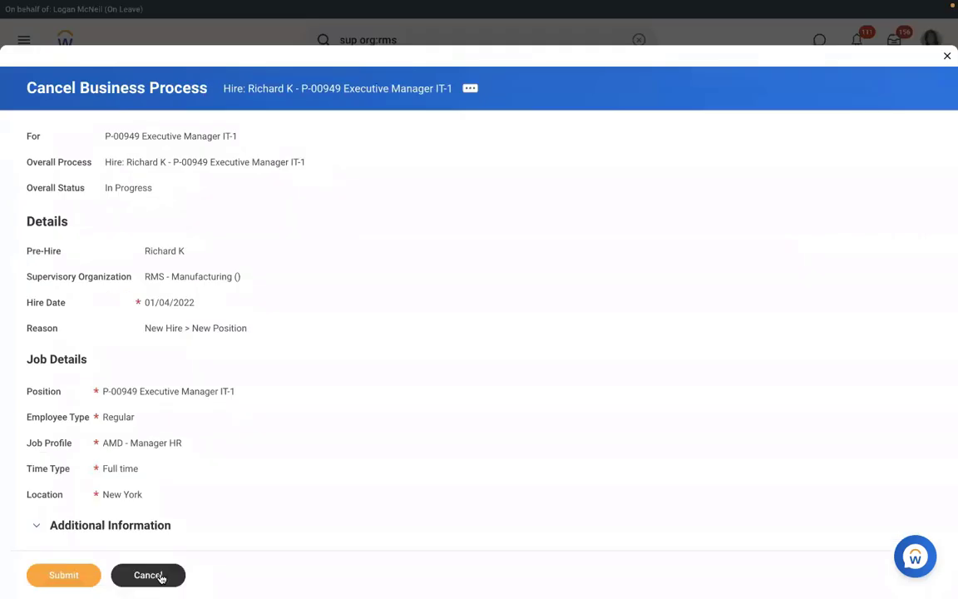
{"action": "left_click", "coordinate": [161, 577]}
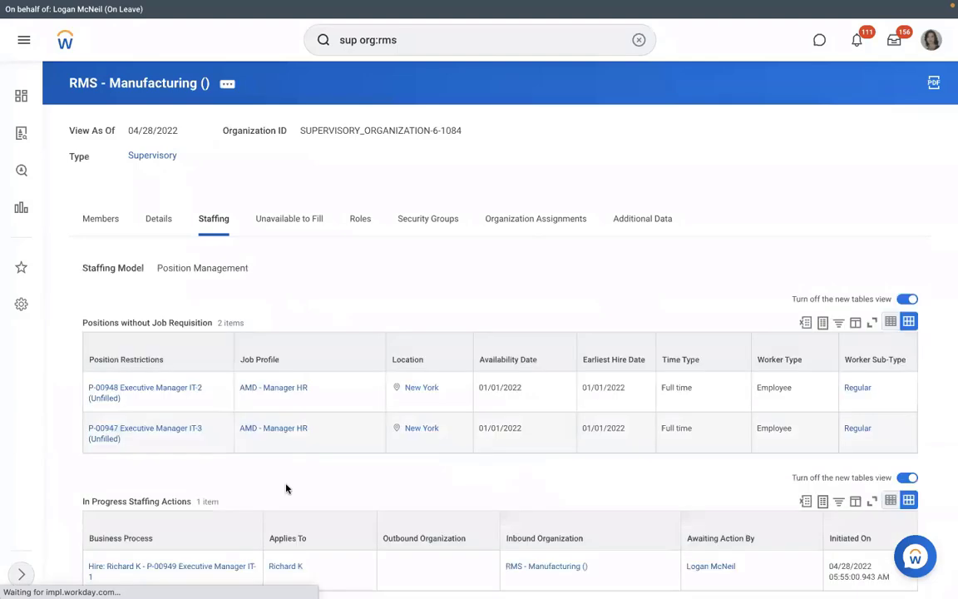
Copy the text of the in-progress Hire link.
{"action": "scroll", "coordinate": [273, 483], "scroll_direction": "down", "scroll_amount": 1}
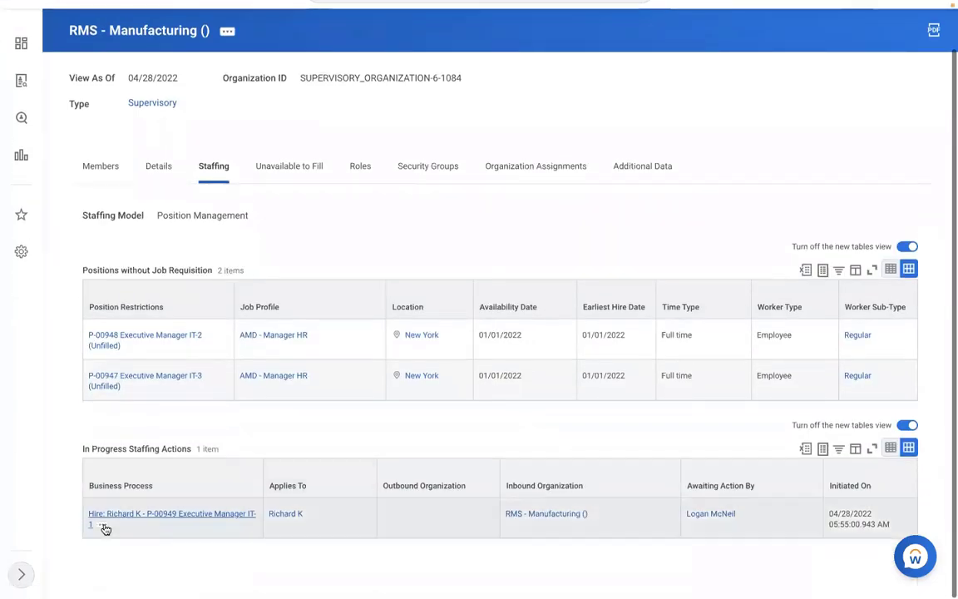
{"action": "right_click", "coordinate": [102, 527]}
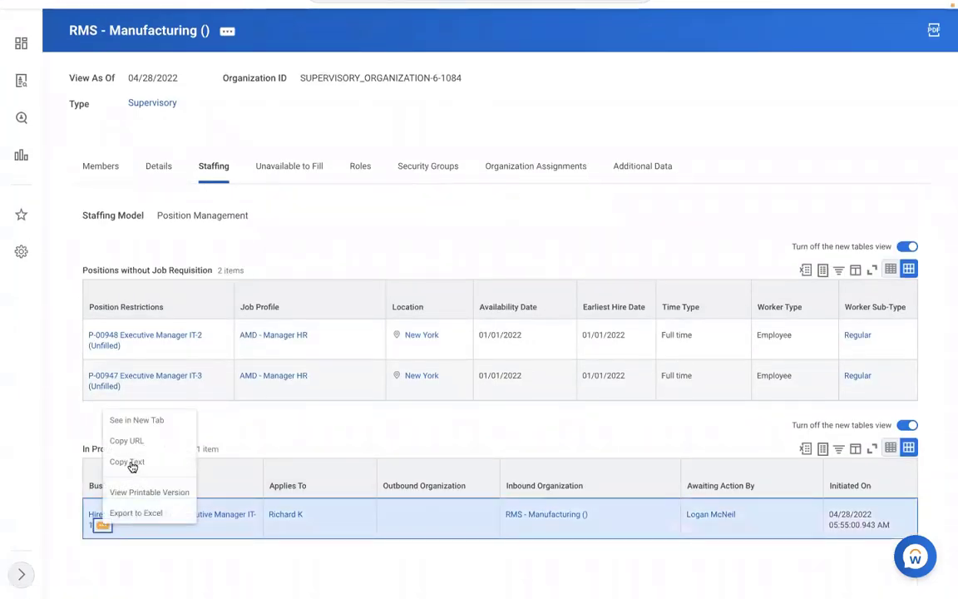
{"action": "left_click", "coordinate": [133, 460]}
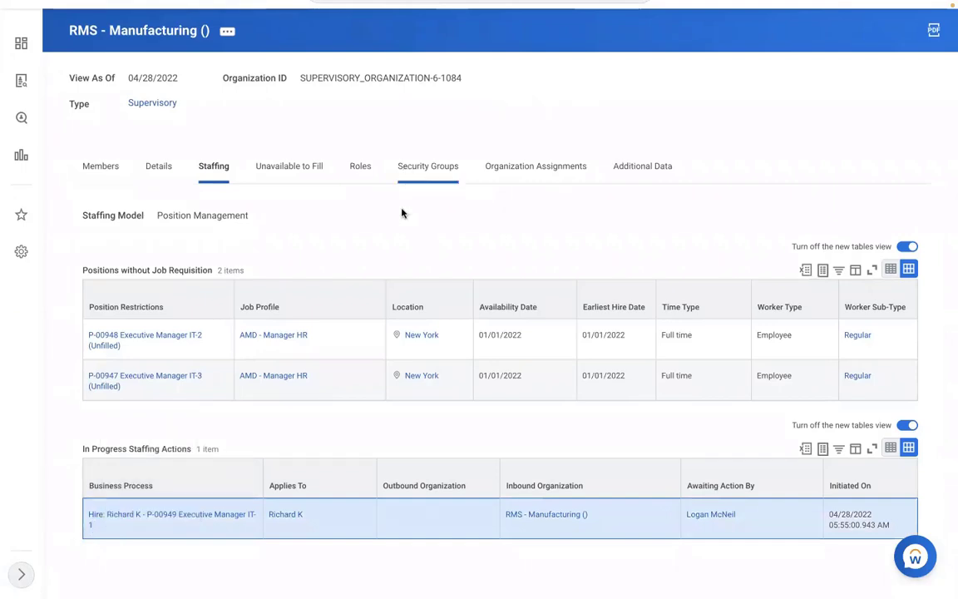
{"action": "scroll", "coordinate": [403, 214], "scroll_direction": "up", "scroll_amount": 1}
{"action": "scroll", "coordinate": [403, 214], "scroll_direction": "up", "scroll_amount": 1}
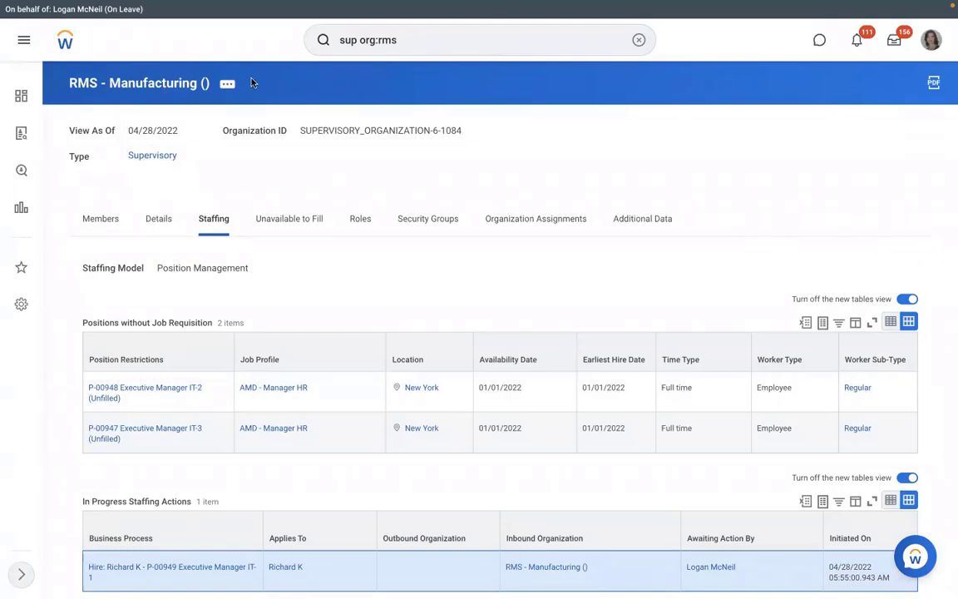
Run the View Pay Group report and select the RBS - Monthly PYG pay group.
{"action": "left_click", "coordinate": [638, 40]}
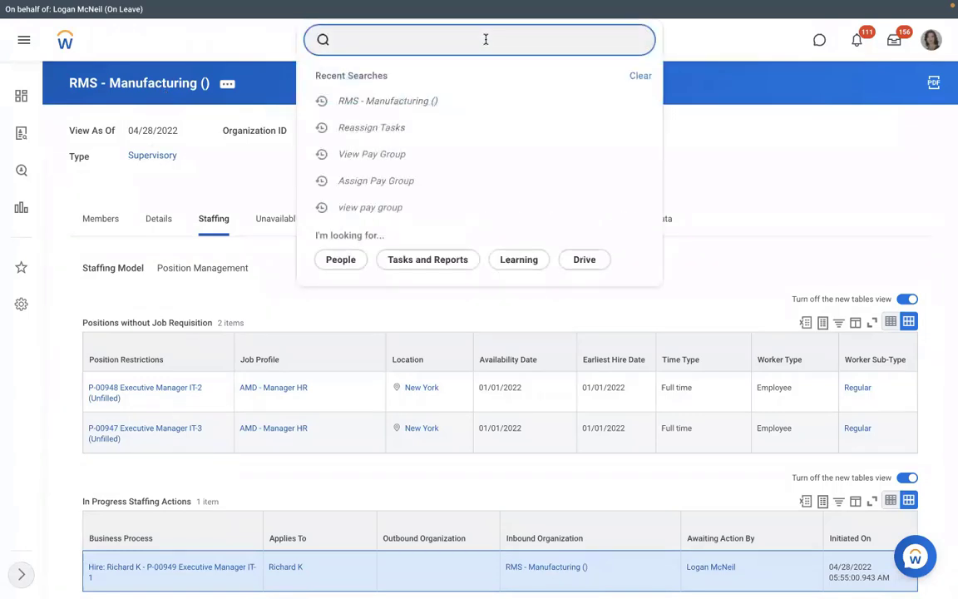
{"action": "type", "text": "view pay group"}
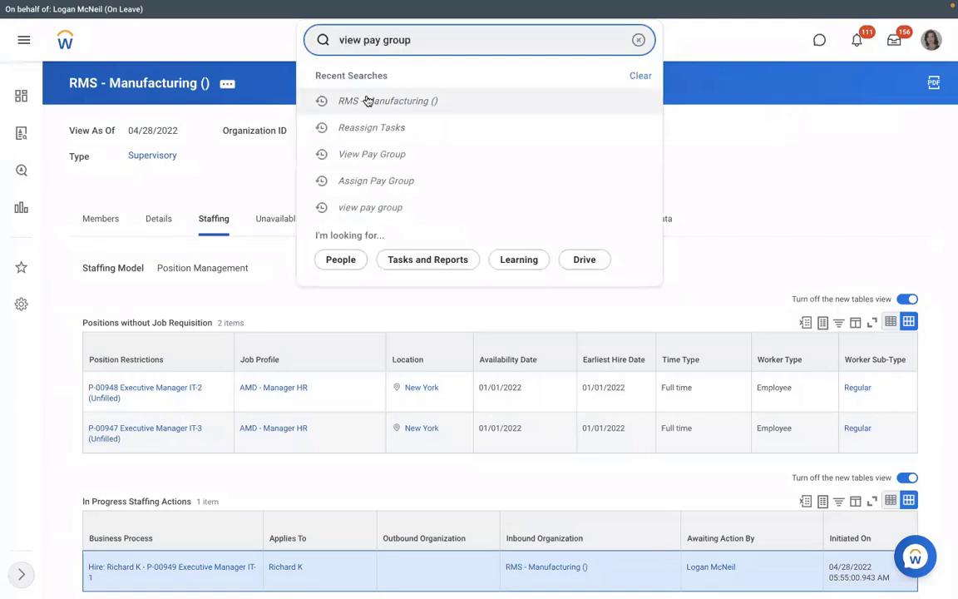
{"action": "left_click", "coordinate": [374, 83]}
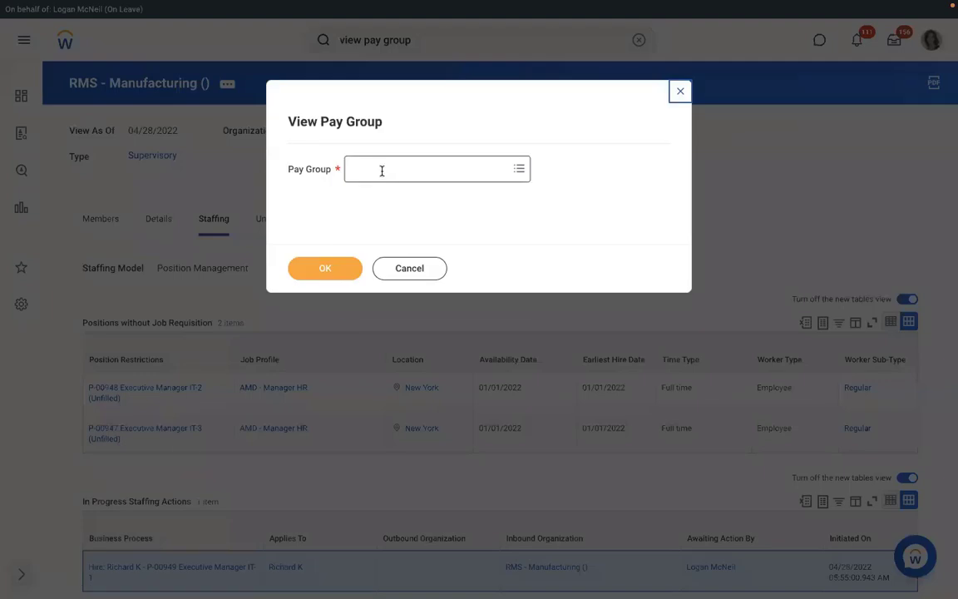
{"action": "left_click", "coordinate": [381, 169]}
{"action": "type", "text": "rms"}
{"action": "key", "text": "Return"}
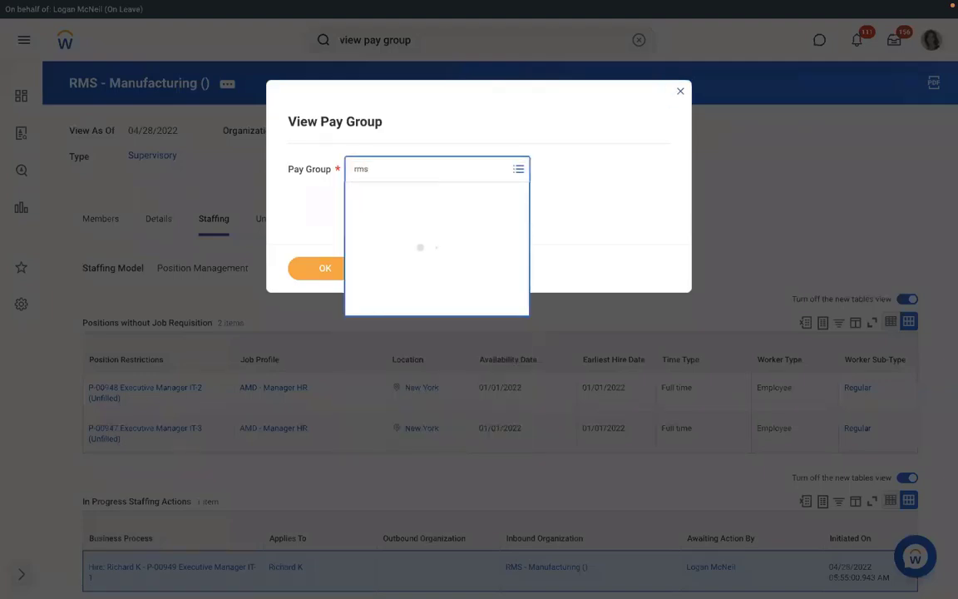
{"action": "type", "text": "rm"}
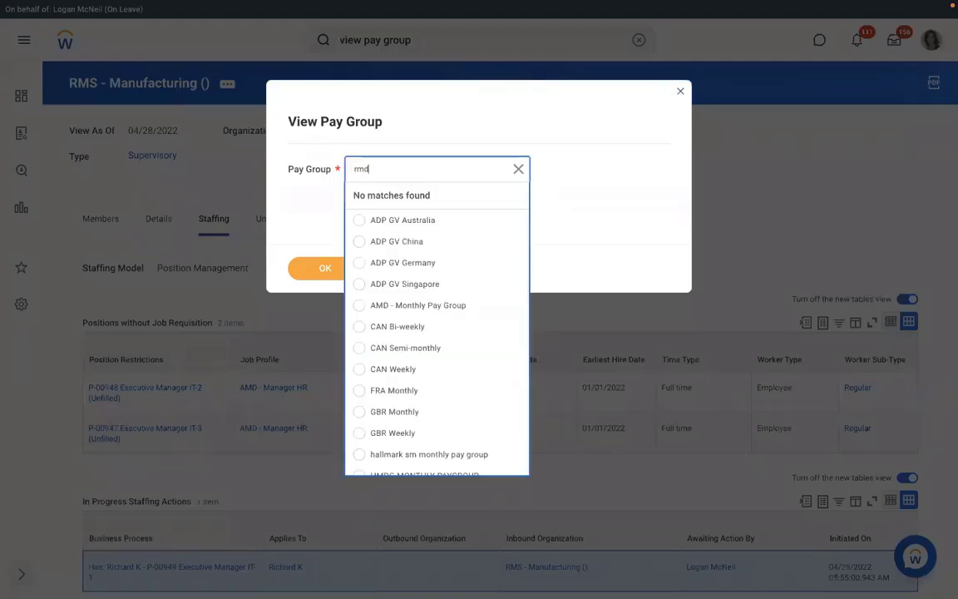
{"action": "type", "text": "d"}
{"action": "key", "text": "Return"}
{"action": "type", "text": "rbs"}
{"action": "key", "text": "Return"}
Open the pay group's assignment rules and the RBS - PYG Automatic Assignment rule.
{"action": "left_click", "coordinate": [310, 272]}
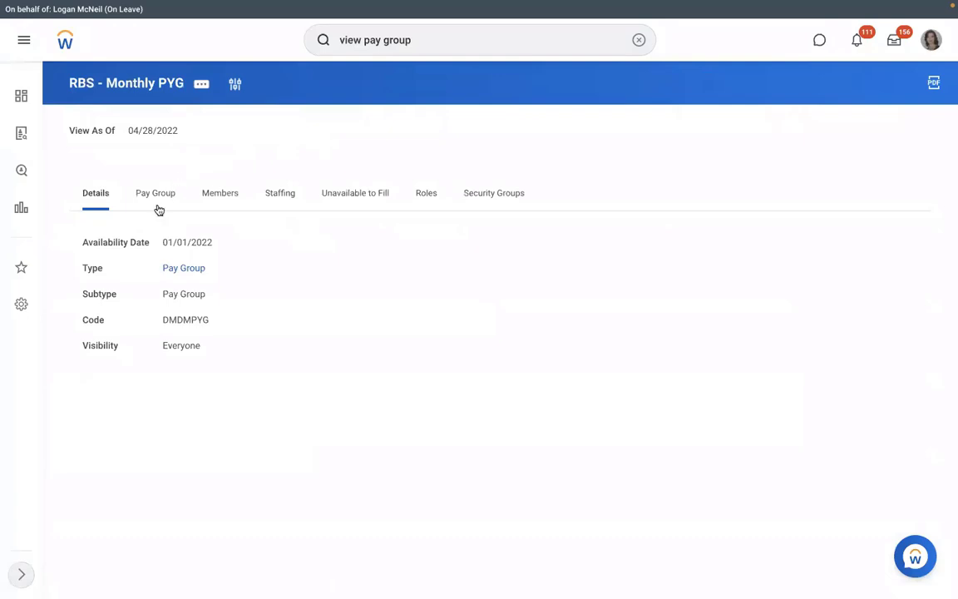
{"action": "left_click", "coordinate": [158, 206]}
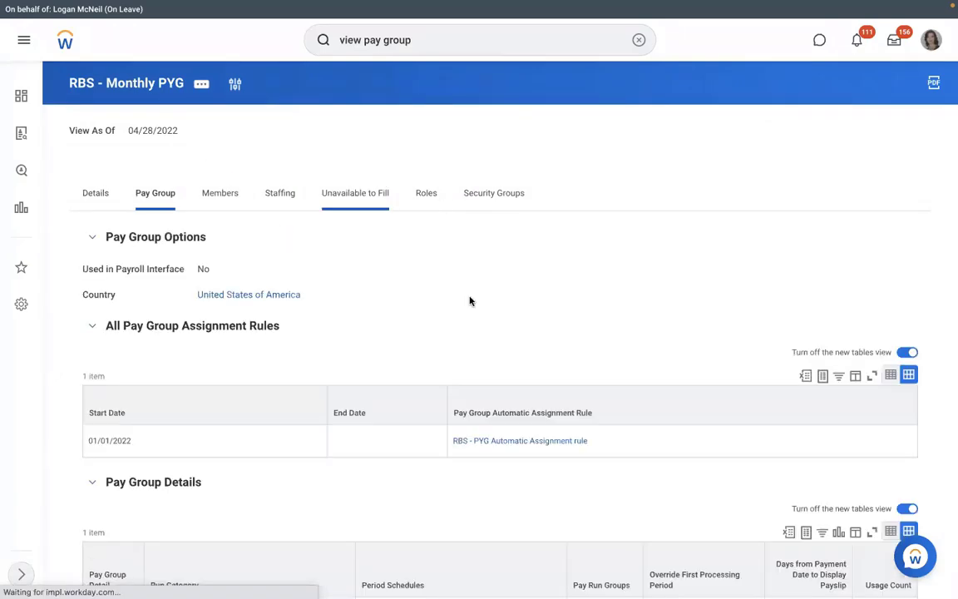
{"action": "left_click", "coordinate": [536, 443]}
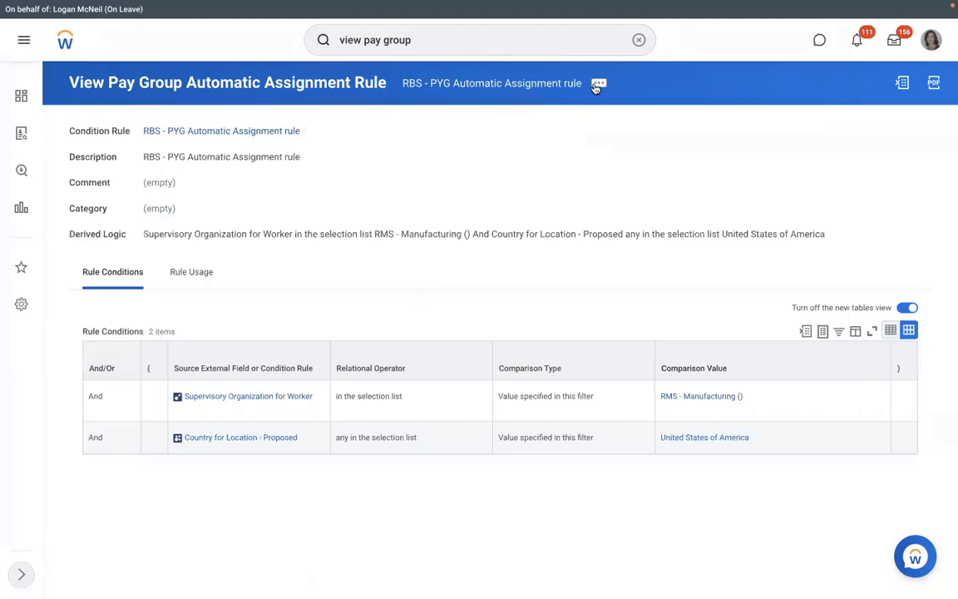
Start the rule's Test action and paste the copied hire text into the Worker Event search.
{"action": "left_click", "coordinate": [599, 84]}
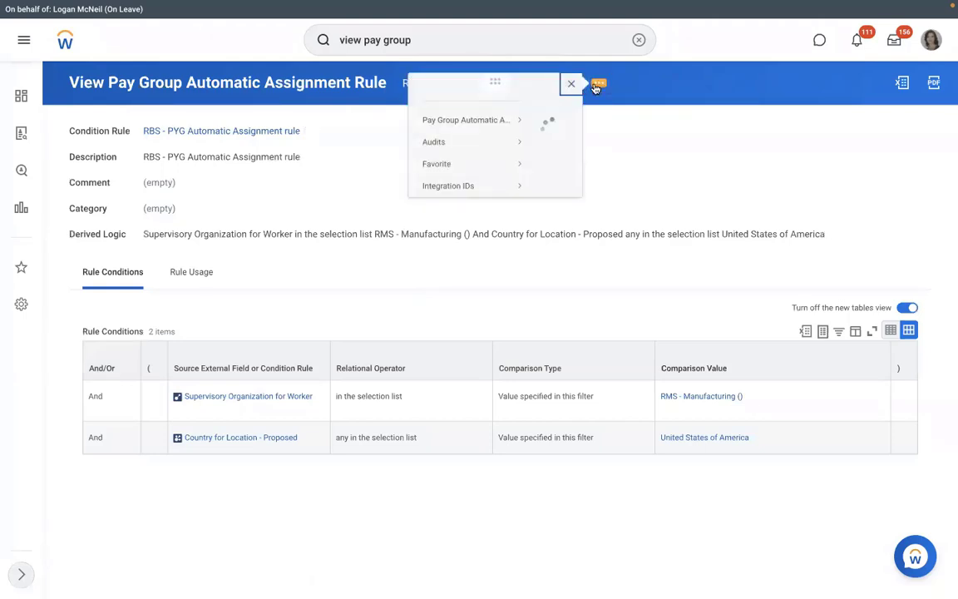
{"action": "mouse_move", "coordinate": [90, 133]}
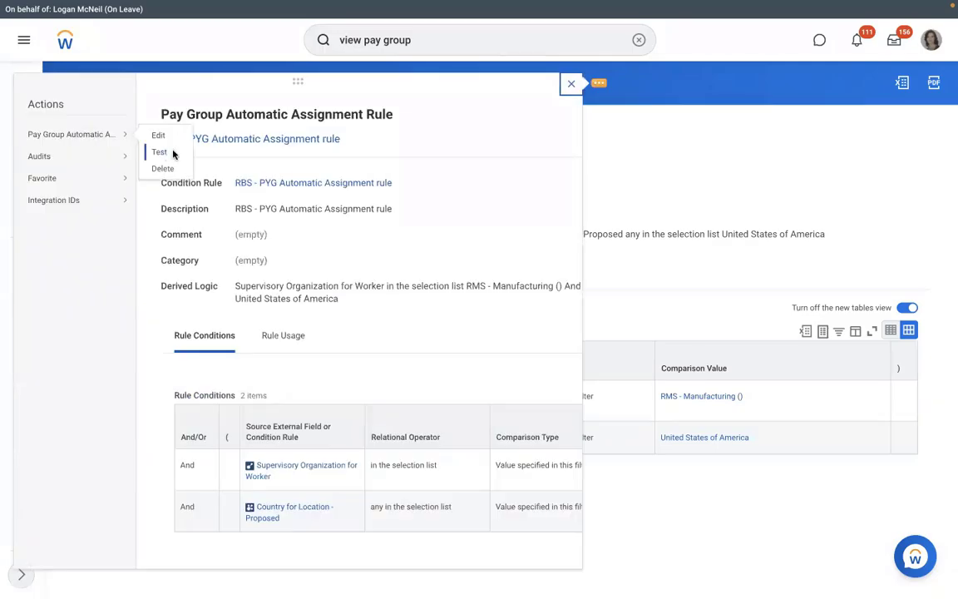
{"action": "left_click", "coordinate": [172, 153]}
{"action": "left_click", "coordinate": [477, 209]}
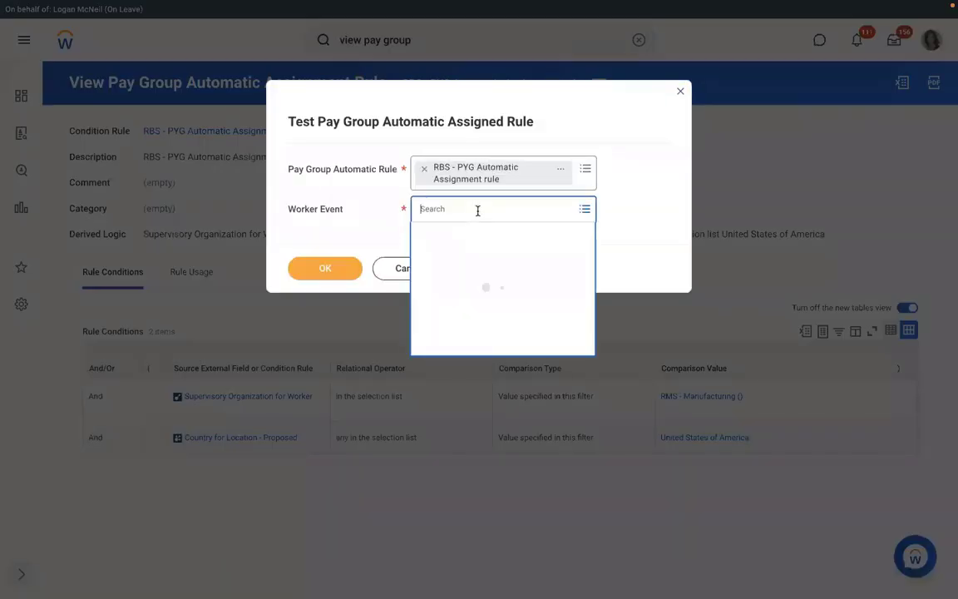
{"action": "key", "text": "ctrl+v"}
{"action": "key", "text": "Return"}
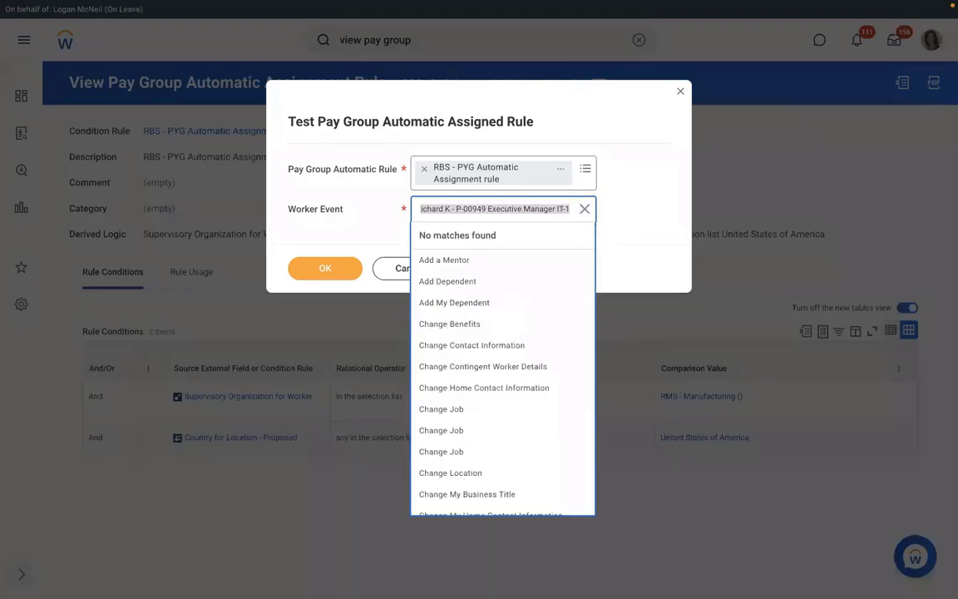
Select the hire's Assign Pay Group event and run the test, getting Rule Result: No.
{"action": "type", "text": "richard k"}
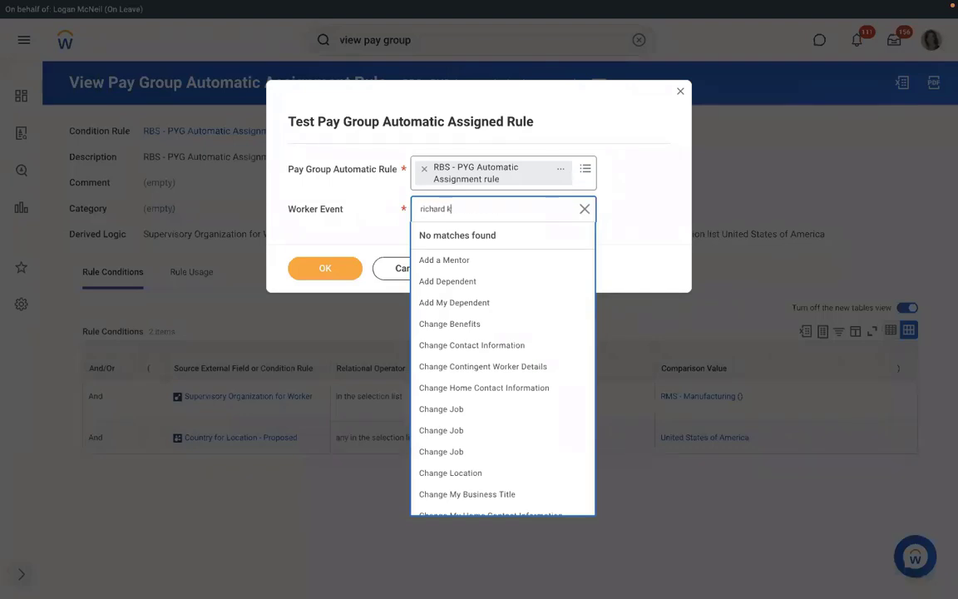
{"action": "key", "text": "Return"}
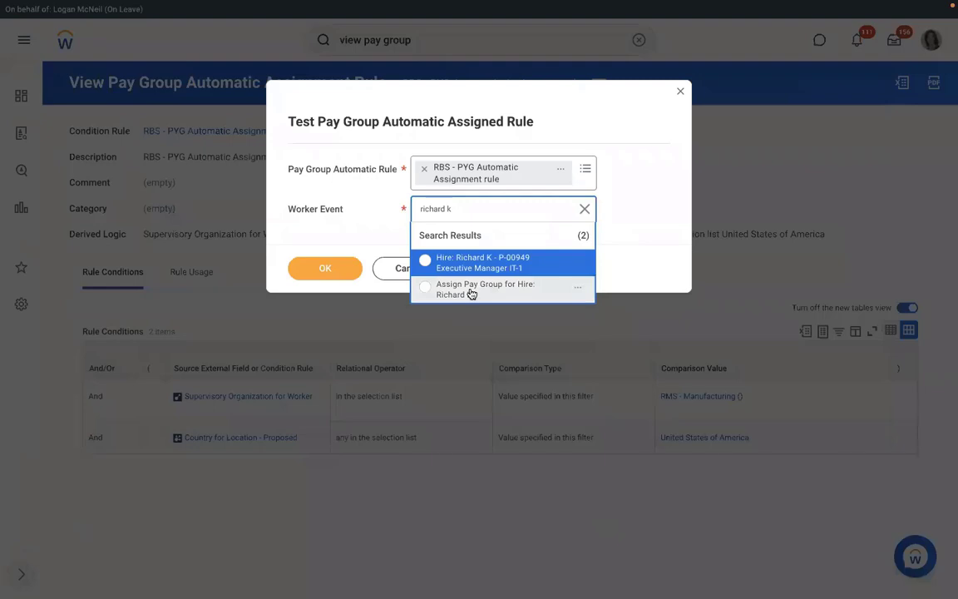
{"action": "left_click", "coordinate": [471, 294]}
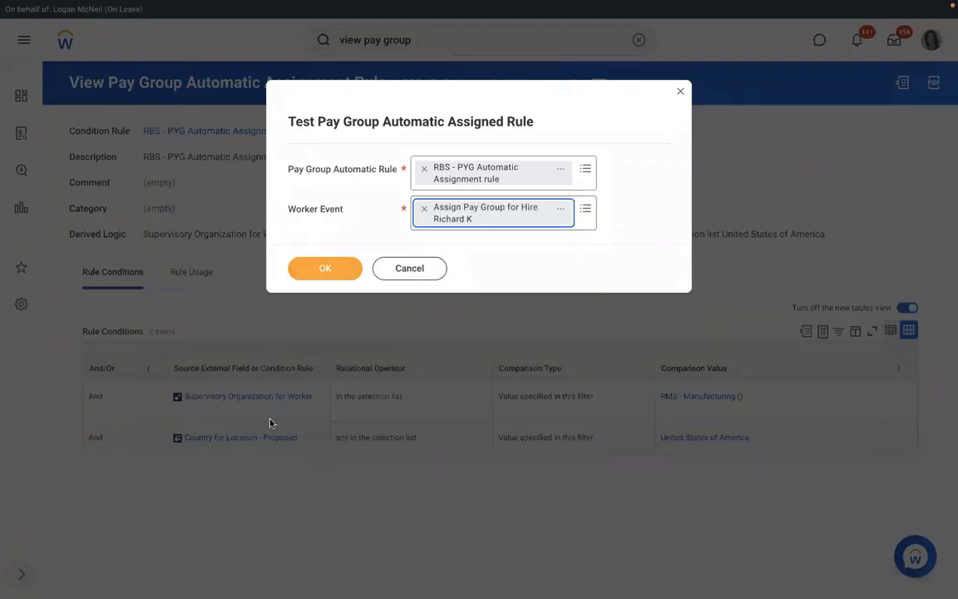
{"action": "left_click", "coordinate": [326, 269]}
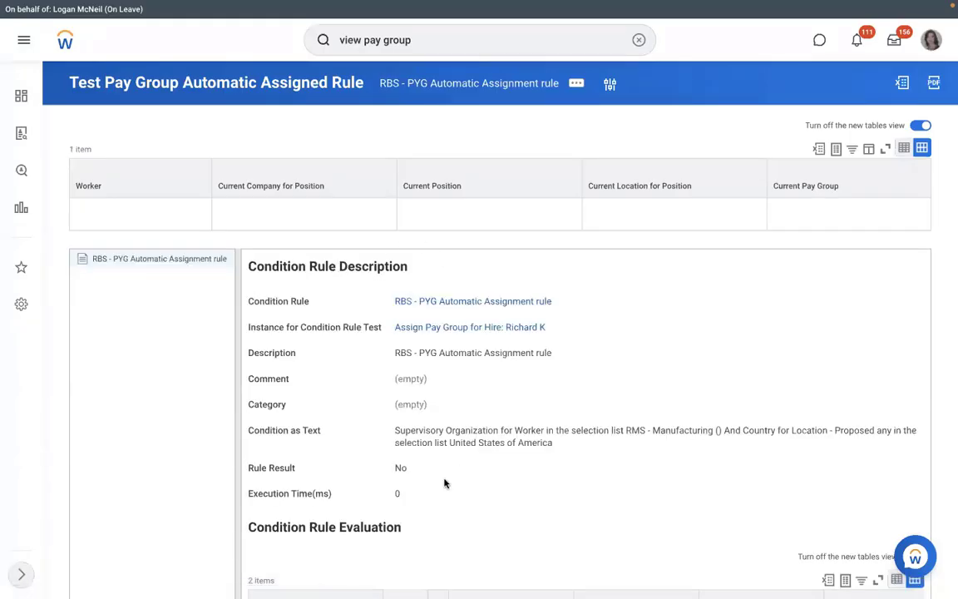
{"action": "double_click", "coordinate": [401, 468]}
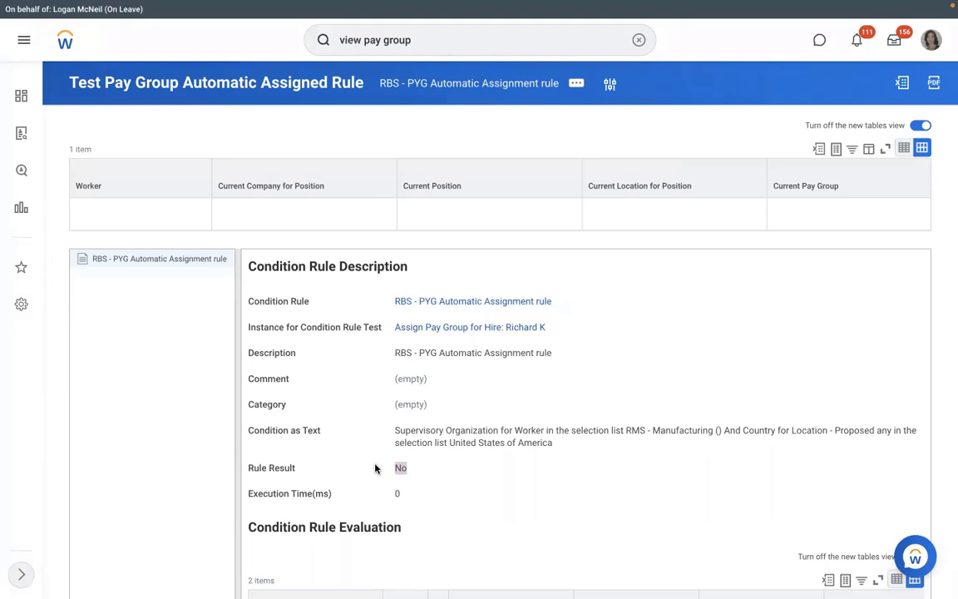
From the test results, open the RBS - PYG Automatic Assignment rule's condition rule.
{"action": "left_click", "coordinate": [468, 301]}
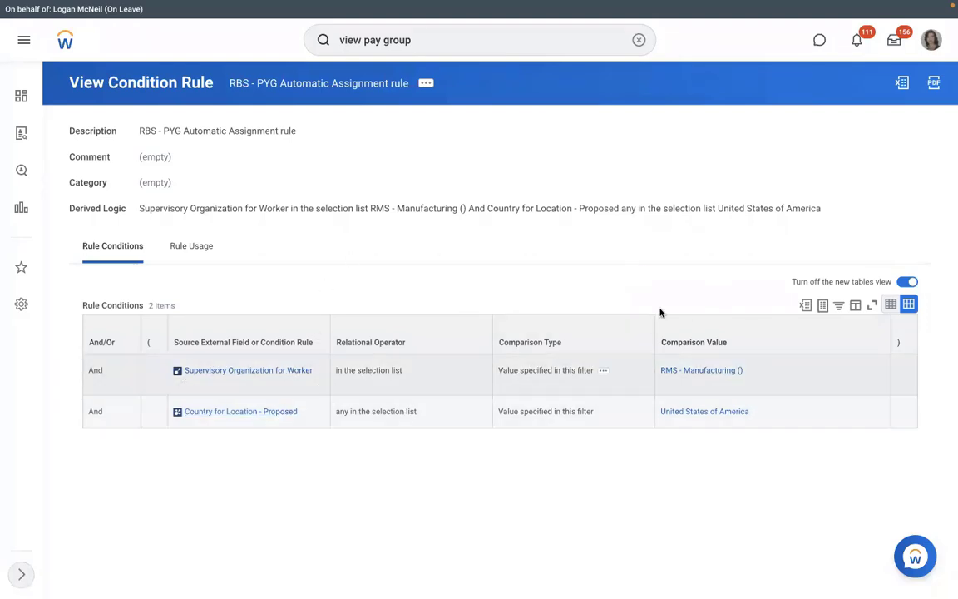
Edit the rule so its first condition uses Supervisory Organization - Proposed with value RMS - Manufacturing.
{"action": "left_click", "coordinate": [425, 85]}
{"action": "mouse_move", "coordinate": [499, 123]}
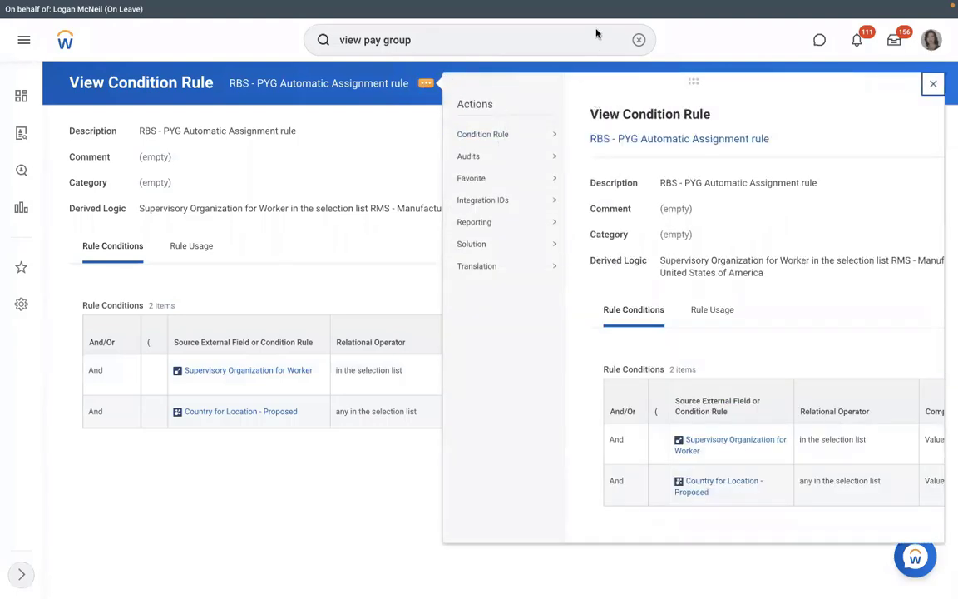
{"action": "mouse_move", "coordinate": [515, 155]}
{"action": "mouse_move", "coordinate": [532, 134]}
{"action": "left_click", "coordinate": [584, 136]}
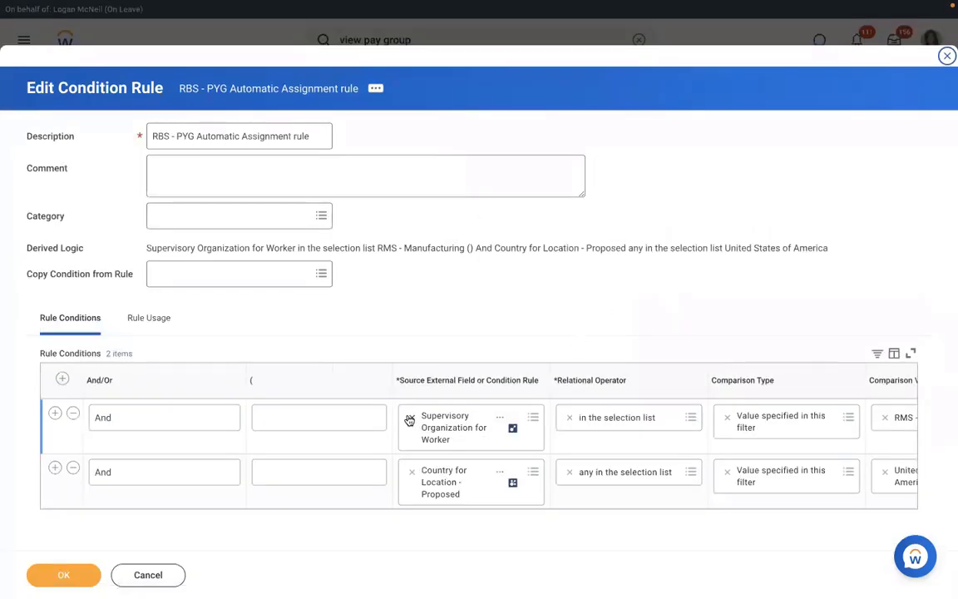
{"action": "left_click", "coordinate": [408, 416]}
{"action": "type", "text": "su"}
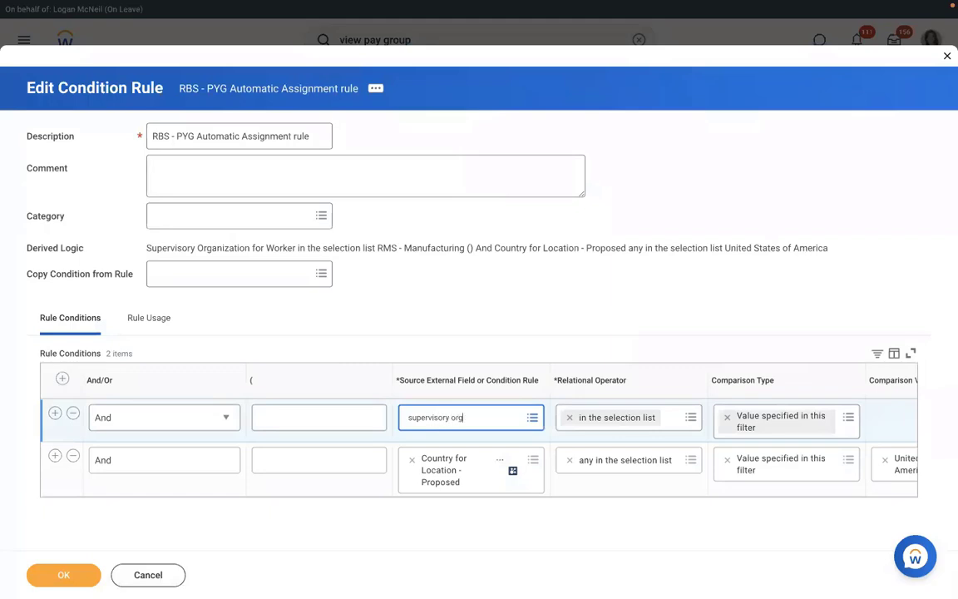
{"action": "type", "text": "pervisory org"}
{"action": "key", "text": "Return"}
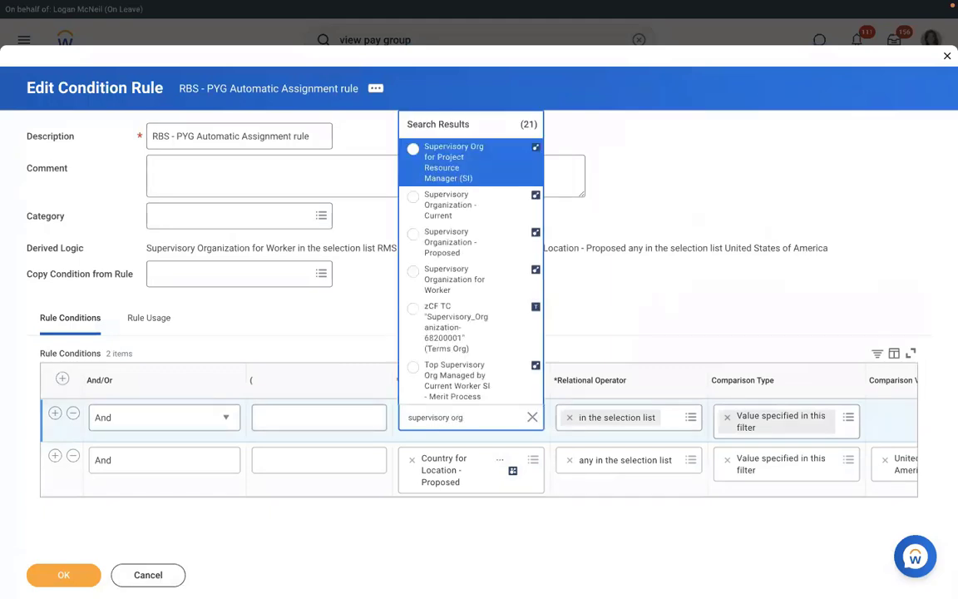
{"action": "left_click", "coordinate": [446, 247]}
{"action": "left_click", "coordinate": [892, 416]}
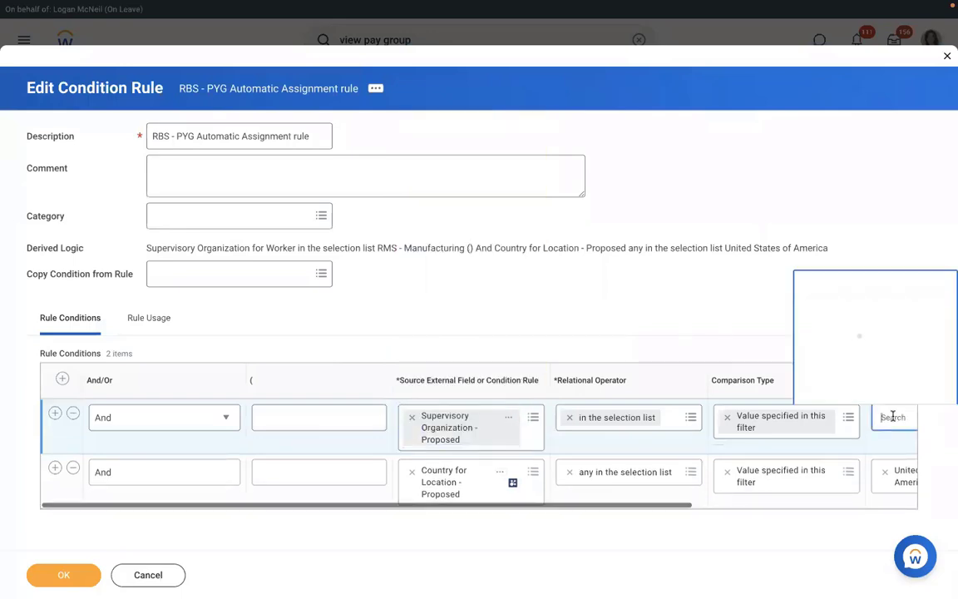
{"action": "type", "text": "rms"}
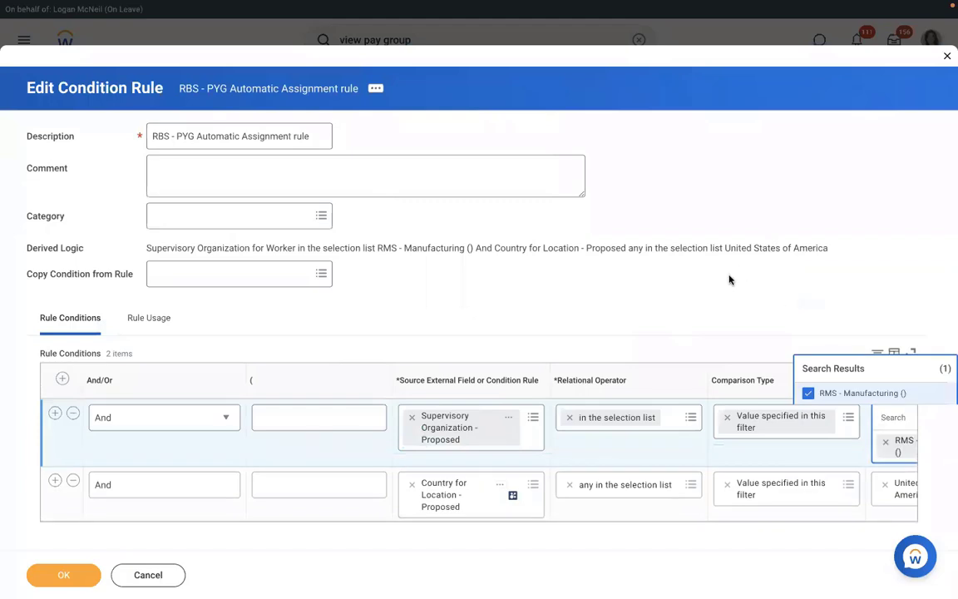
Set the second condition to Country for Location - Proposed equals United States of America, and save.
{"action": "left_click", "coordinate": [447, 471]}
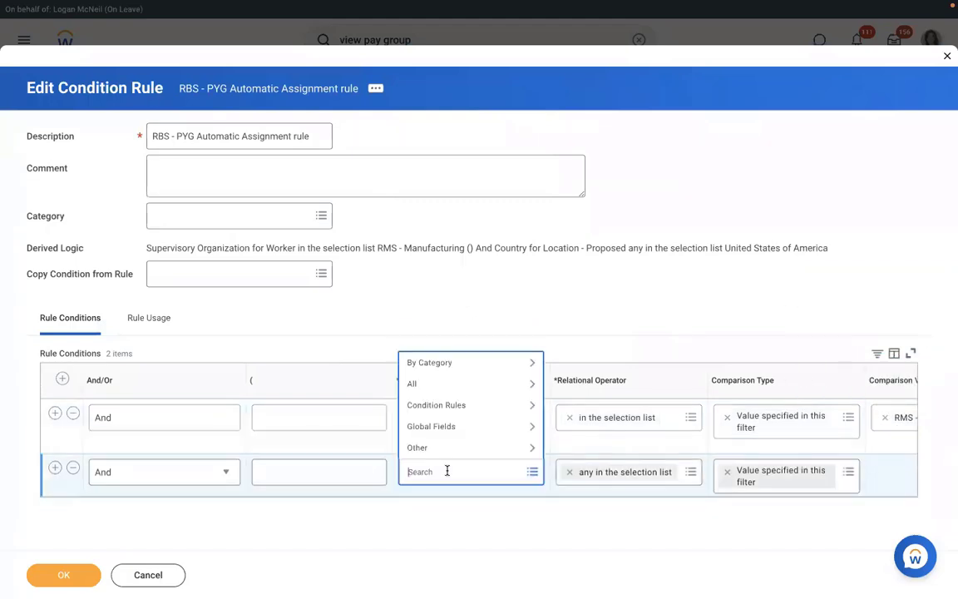
{"action": "type", "text": "l"}
{"action": "type", "text": "o"}
{"action": "key", "text": "BackSpace"}
{"action": "key", "text": "BackSpace"}
{"action": "type", "text": "c"}
{"action": "key", "text": "Return"}
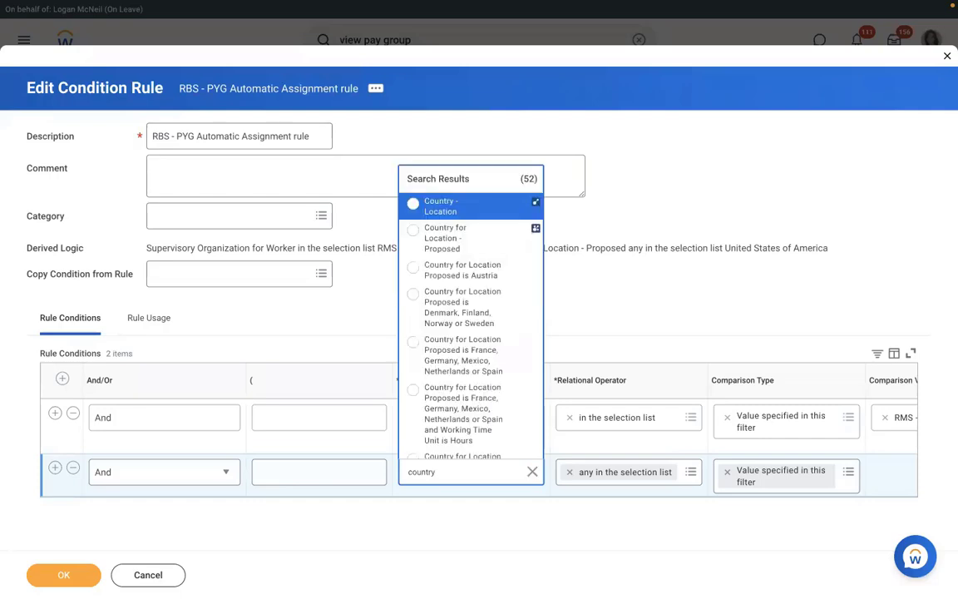
{"action": "key", "text": "Down"}
{"action": "key", "text": "Down"}
{"action": "key", "text": "Up"}
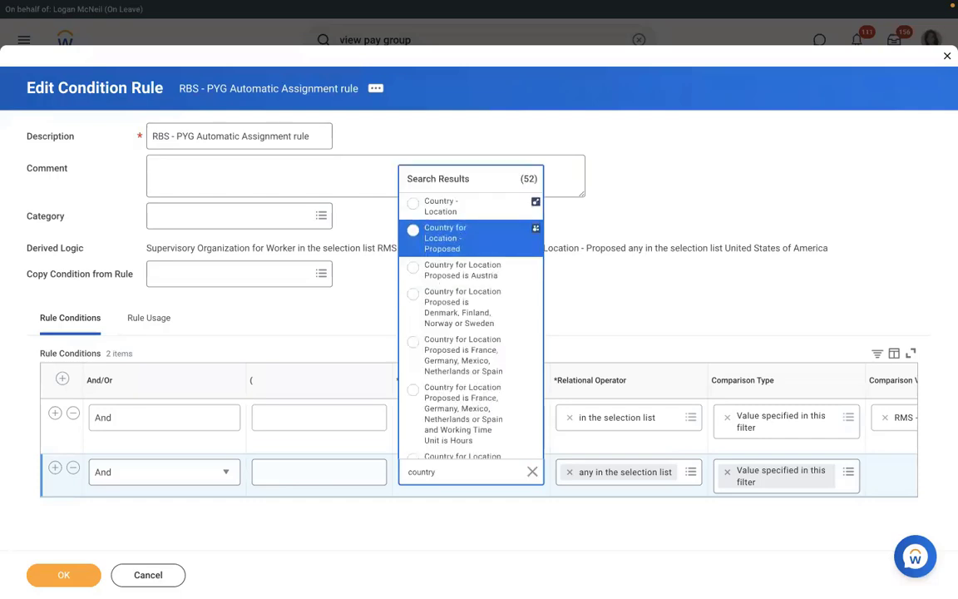
{"action": "key", "text": "Return"}
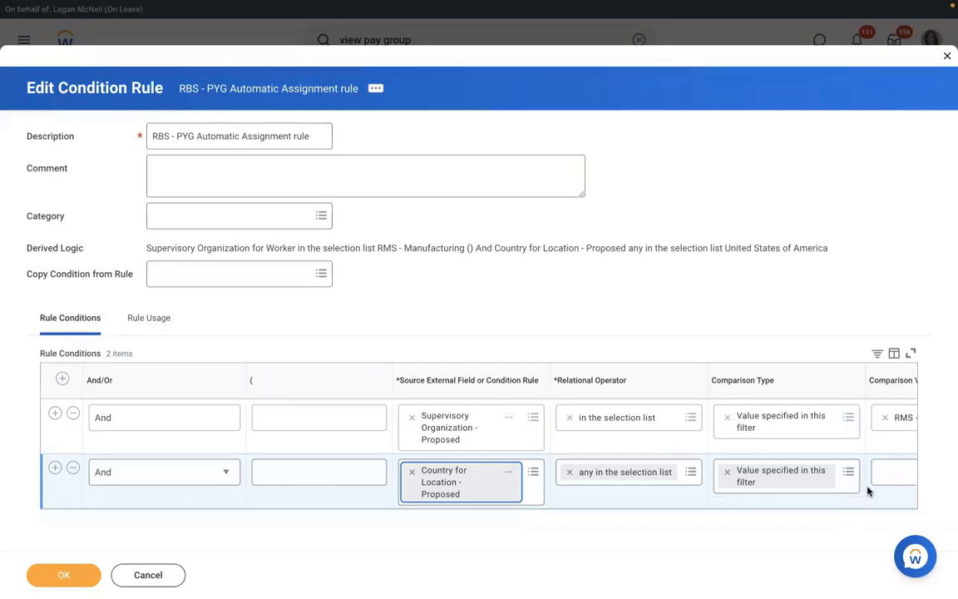
{"action": "left_click", "coordinate": [892, 471]}
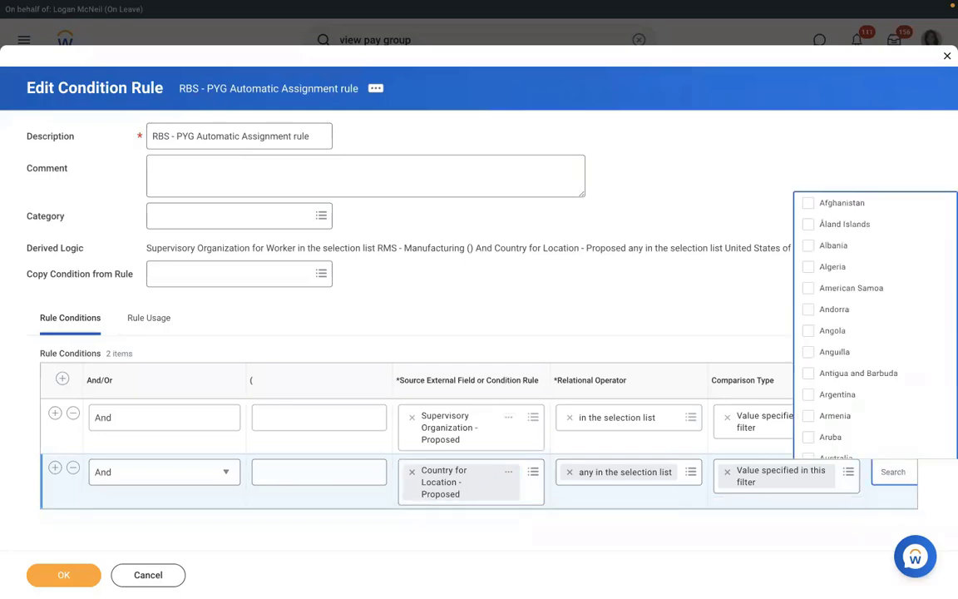
{"action": "type", "text": "USA"}
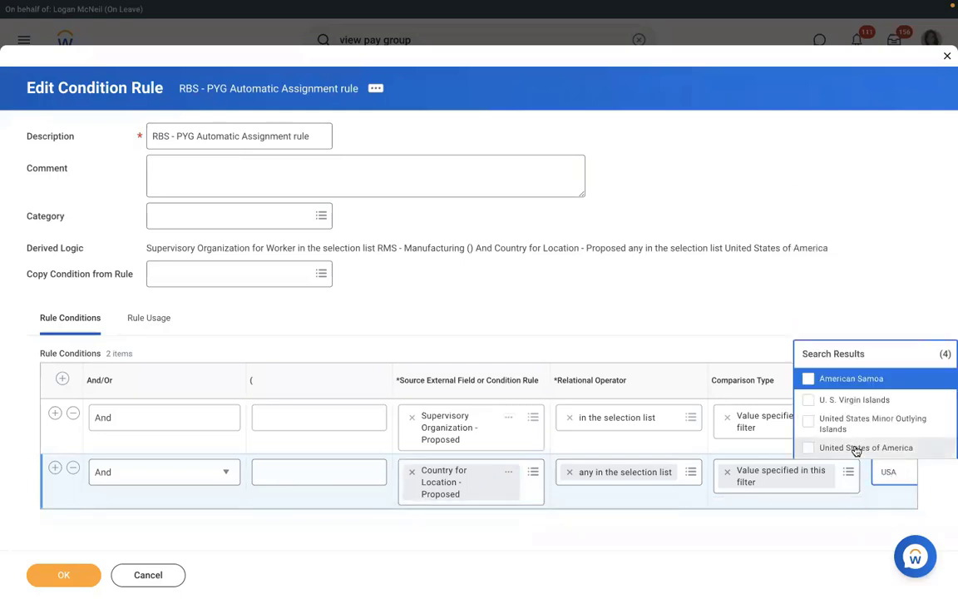
{"action": "left_click", "coordinate": [856, 450]}
{"action": "left_click", "coordinate": [63, 575]}
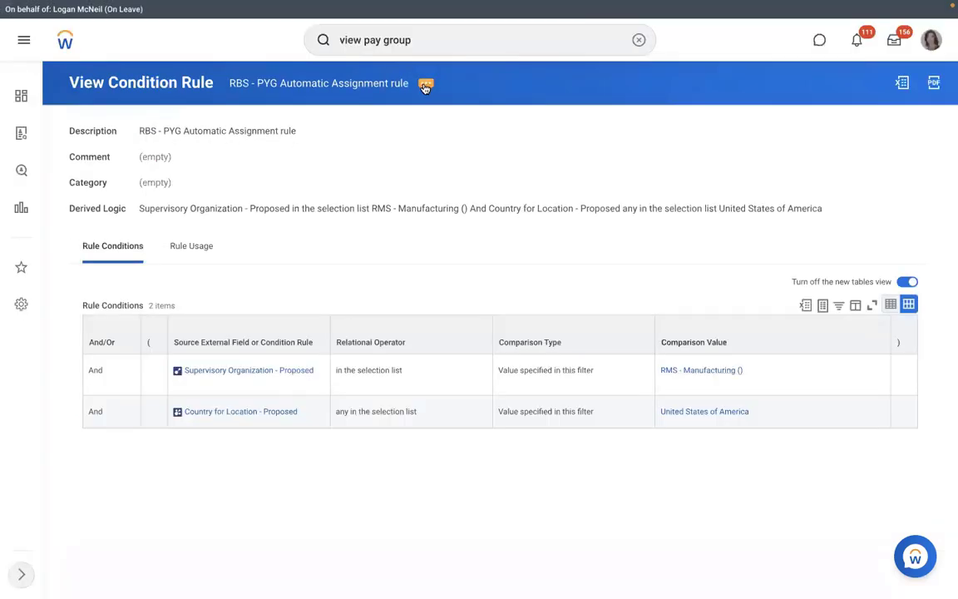
Dismiss the rule's actions menu and run a global search for 'view pay group'.
{"action": "left_click", "coordinate": [425, 85]}
{"action": "mouse_move", "coordinate": [501, 139]}
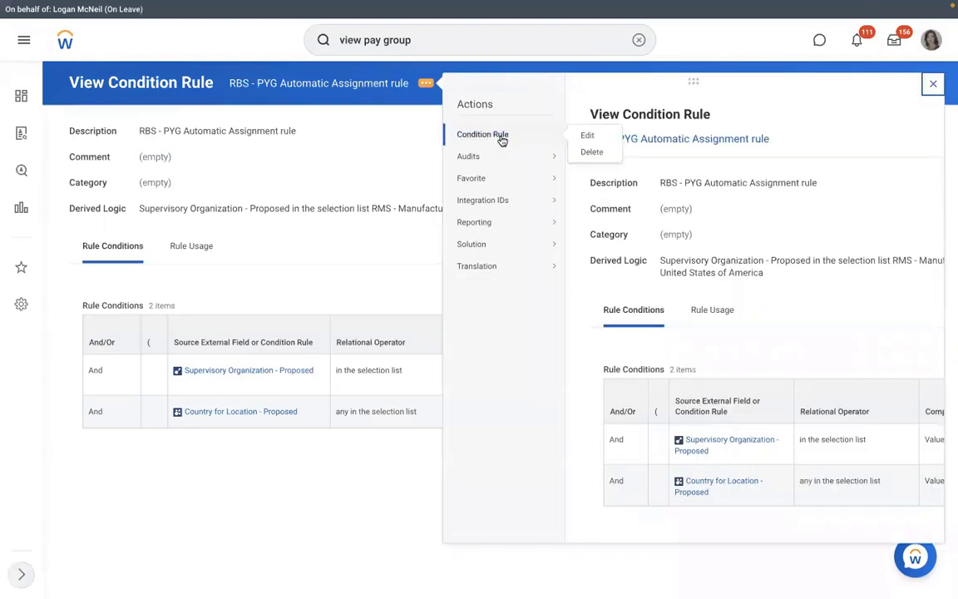
{"action": "left_click", "coordinate": [333, 151]}
{"action": "left_click", "coordinate": [284, 85]}
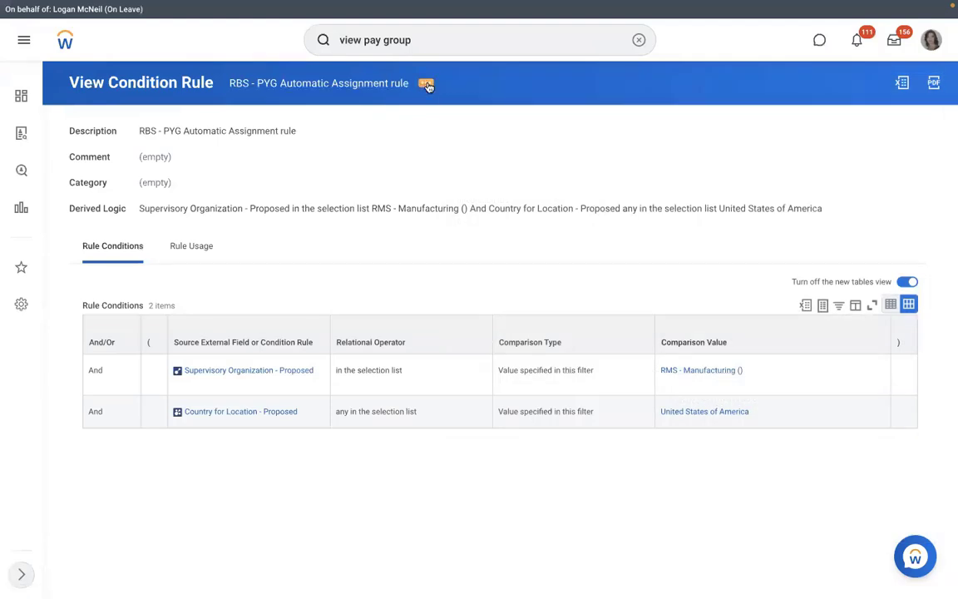
{"action": "left_click", "coordinate": [427, 83]}
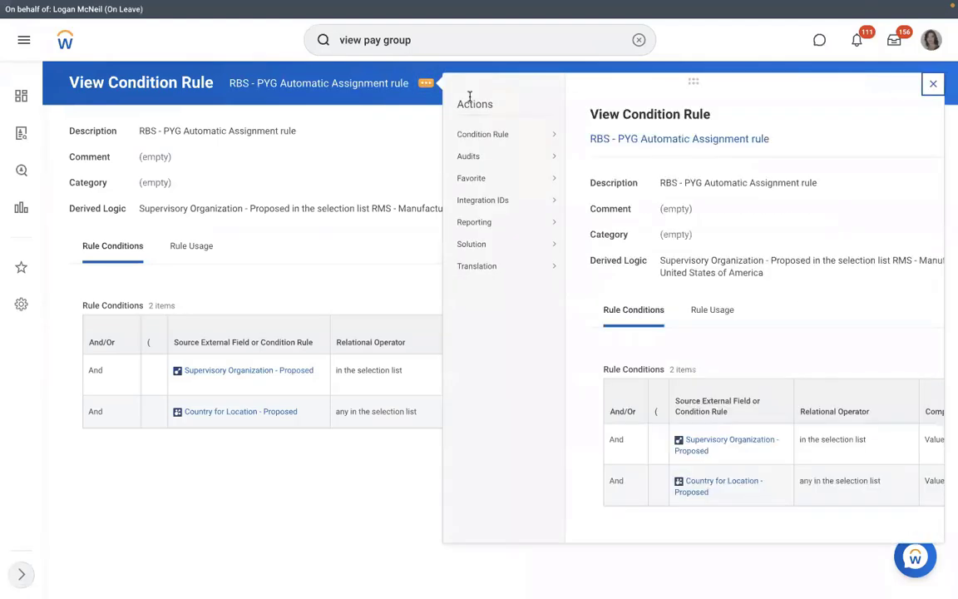
{"action": "mouse_move", "coordinate": [499, 135]}
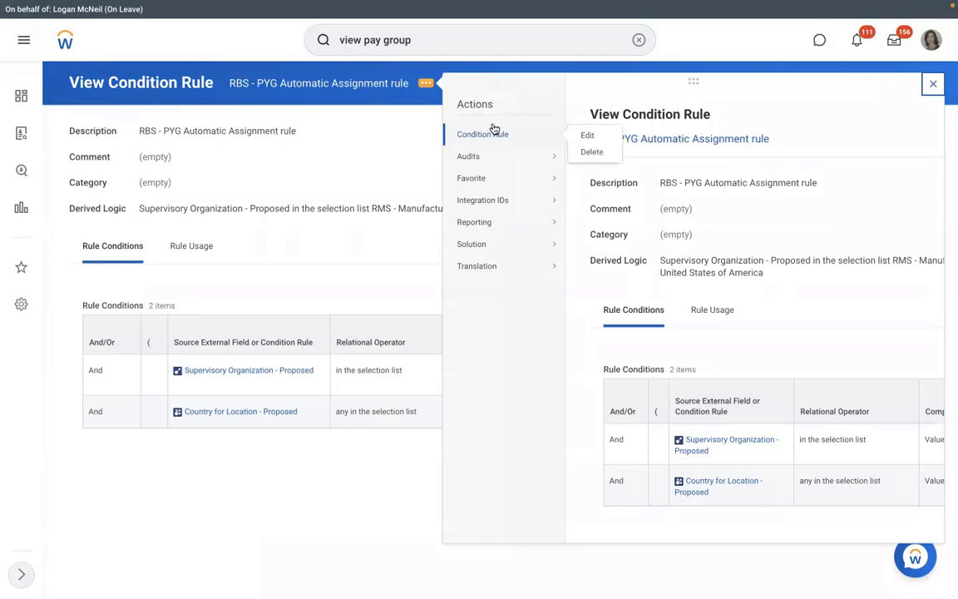
{"action": "left_click", "coordinate": [473, 39]}
{"action": "key", "text": "Return"}
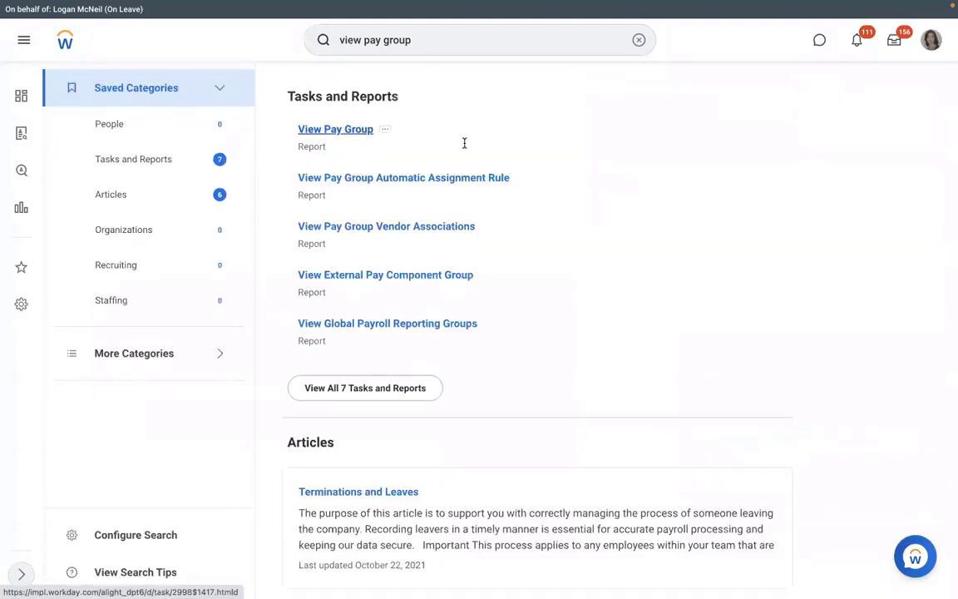
Open the RBS - Monthly PYG pay group through View Pay Group and launch Edit Organization.
{"action": "left_click", "coordinate": [329, 317]}
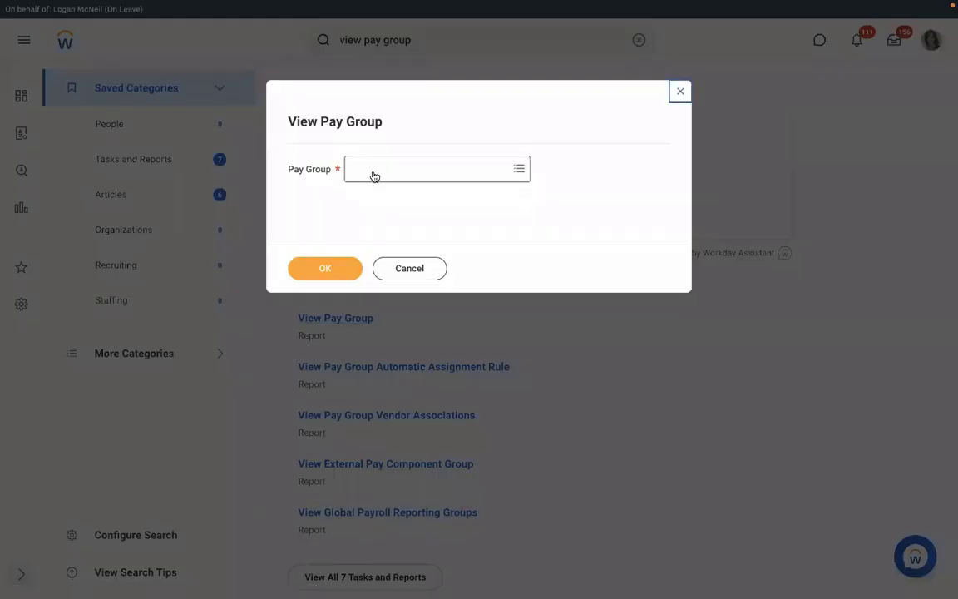
{"action": "left_click", "coordinate": [374, 175]}
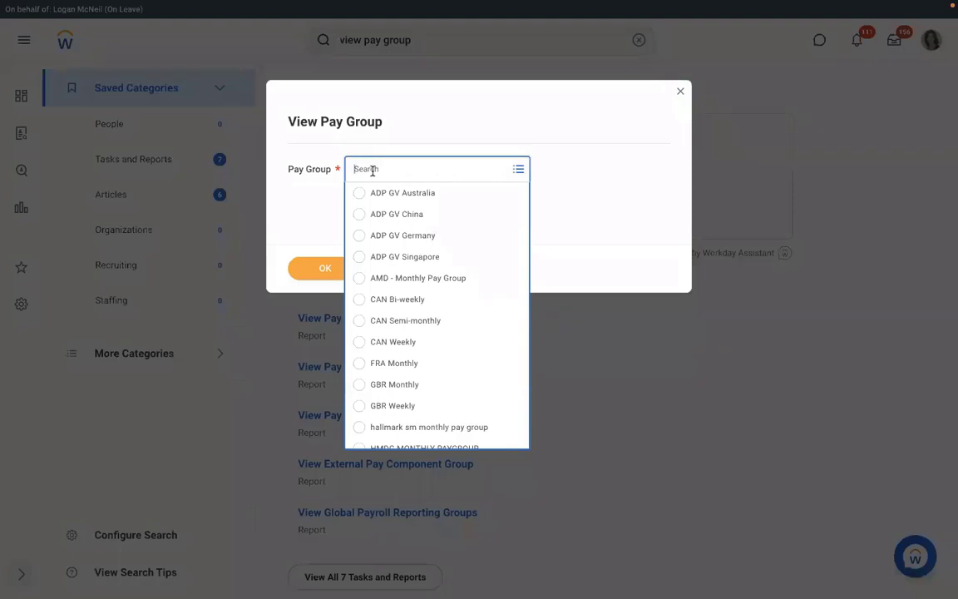
{"action": "type", "text": "RMD"}
{"action": "key", "text": "Return"}
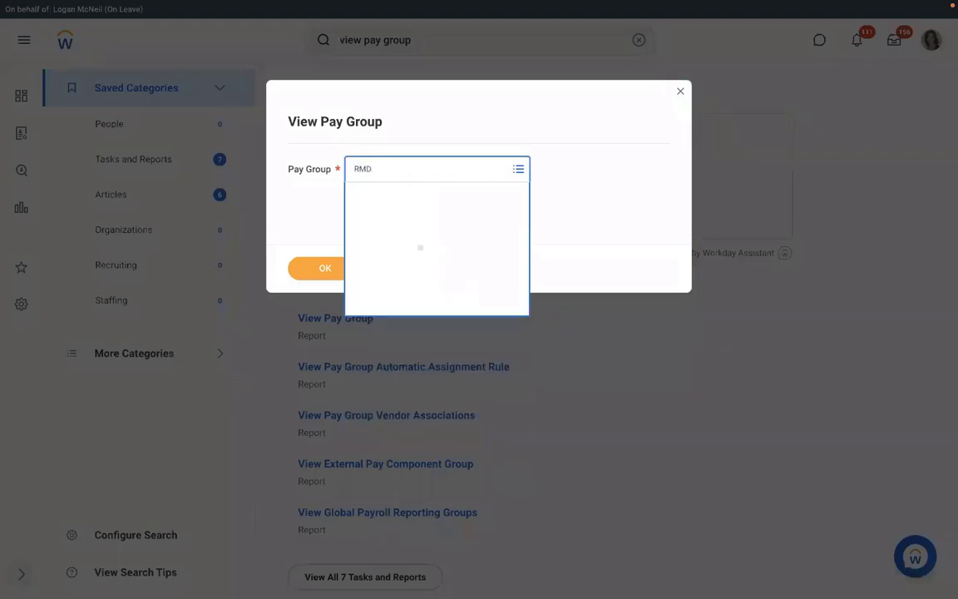
{"action": "type", "text": "RBS"}
{"action": "key", "text": "Return"}
{"action": "left_click", "coordinate": [325, 266]}
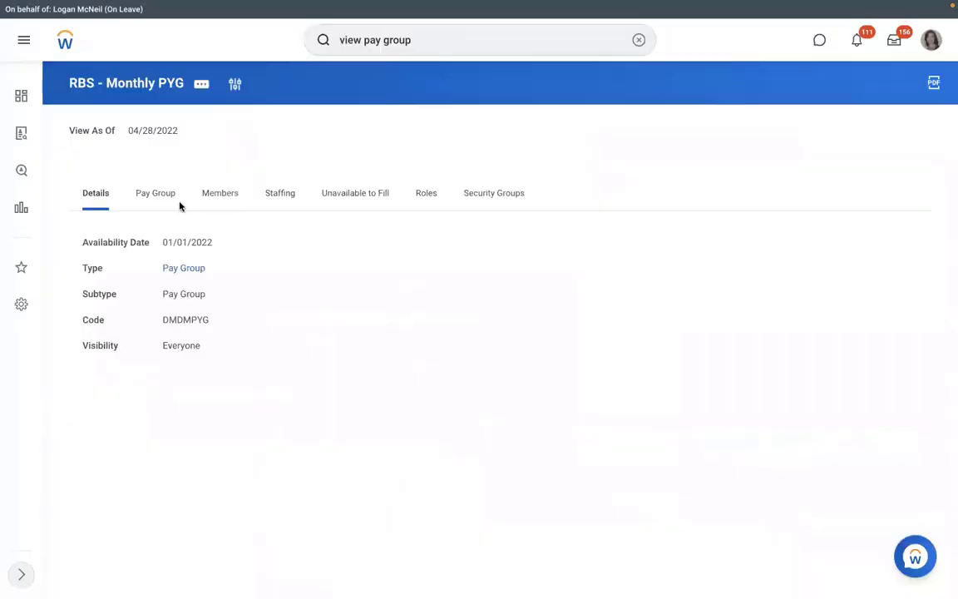
{"action": "left_click", "coordinate": [155, 200]}
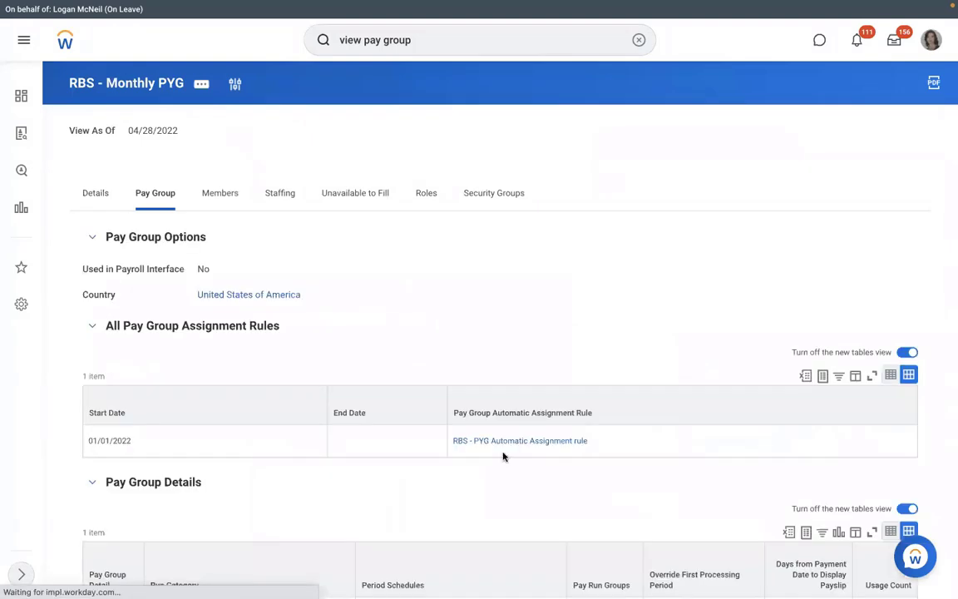
{"action": "left_click", "coordinate": [204, 86]}
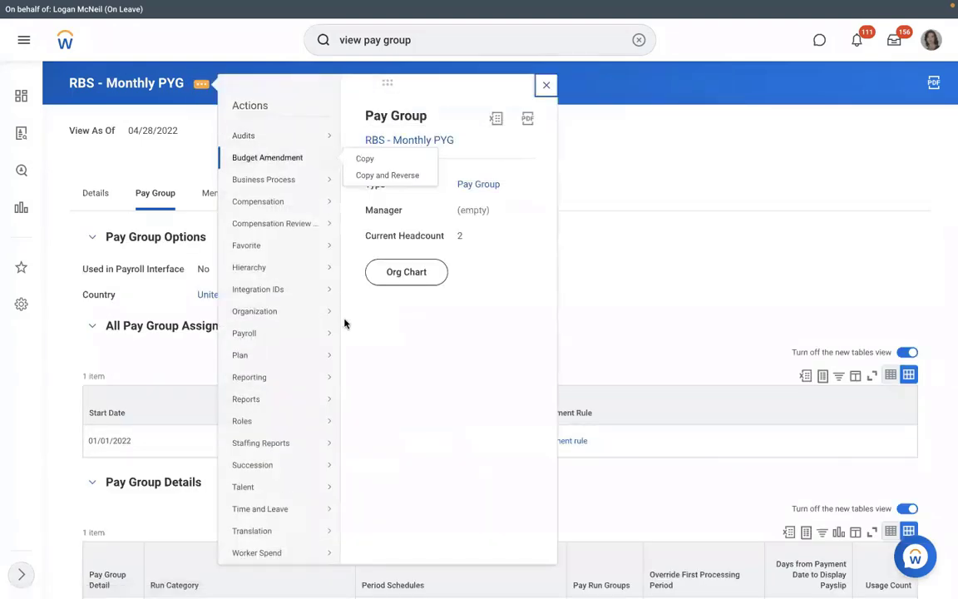
{"action": "mouse_move", "coordinate": [274, 311]}
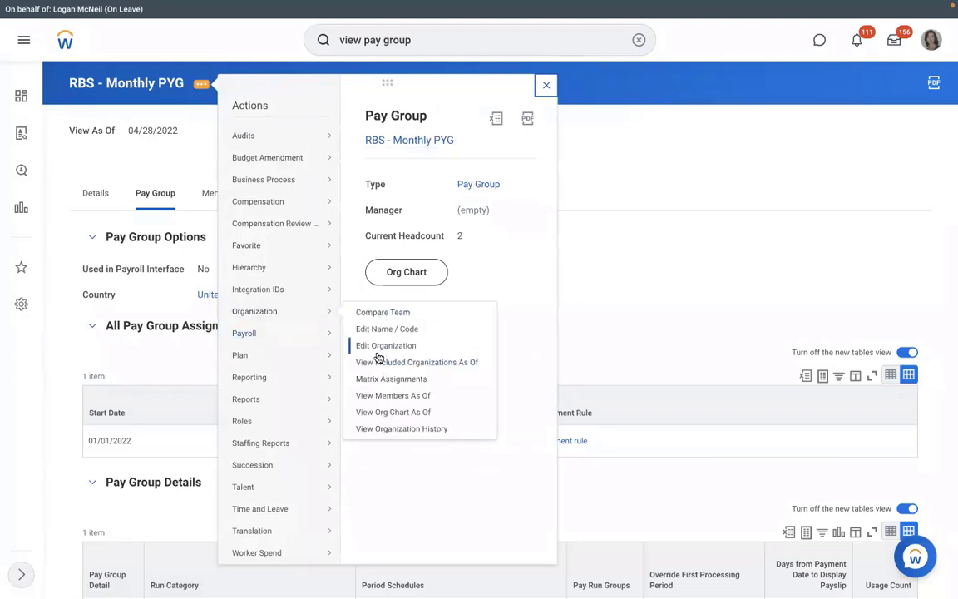
{"action": "left_click", "coordinate": [376, 349]}
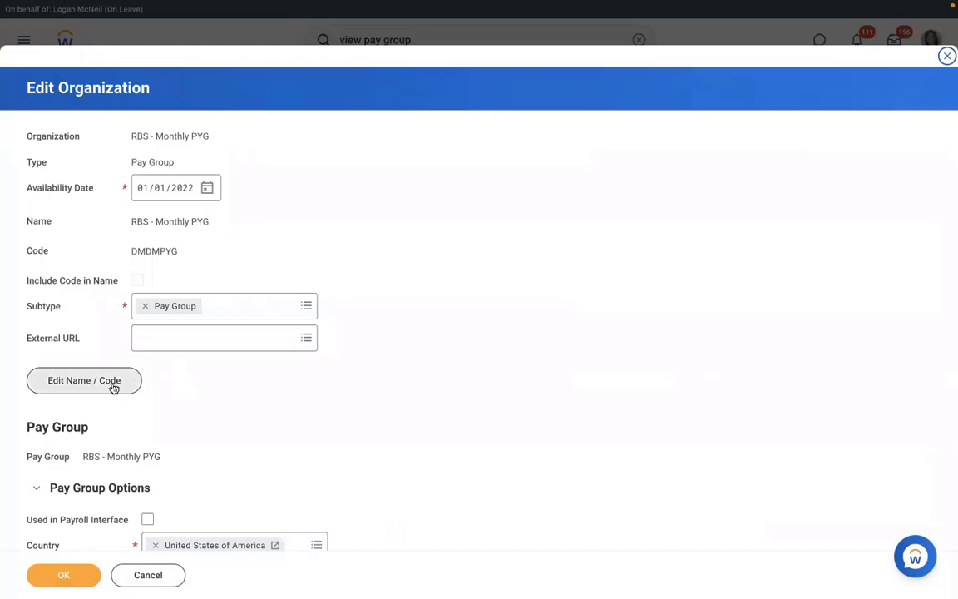
Change the pay group name from RBS - Monthly PYG to RMS - Monthly PYG, effective 01/01/2022.
{"action": "left_click", "coordinate": [113, 384]}
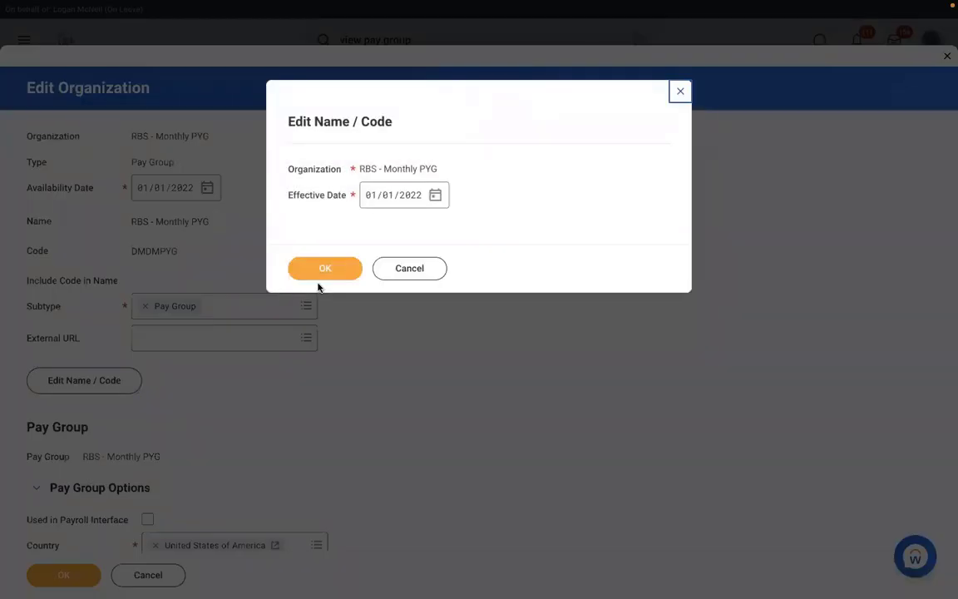
{"action": "left_click", "coordinate": [311, 273]}
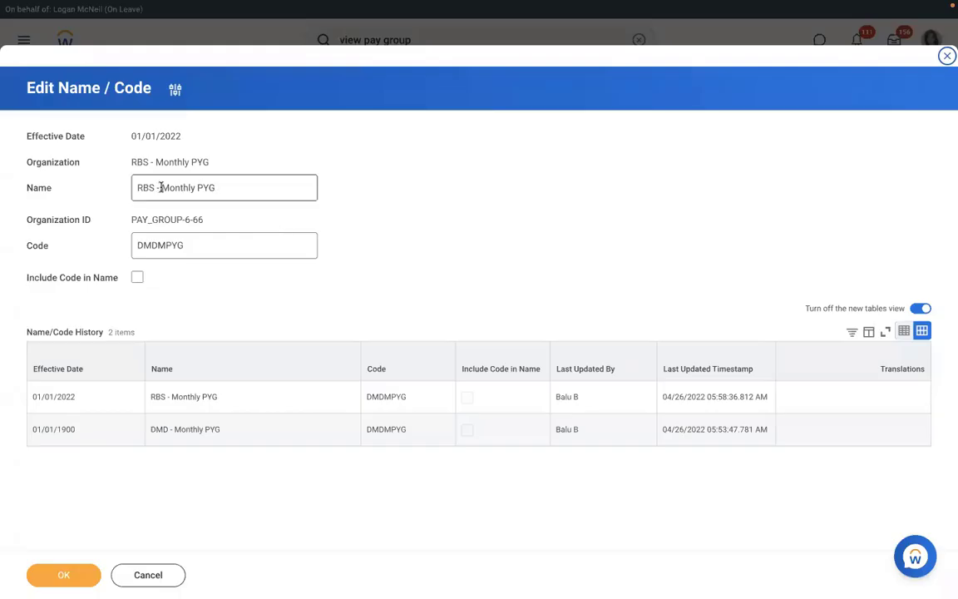
{"action": "left_click", "coordinate": [154, 187]}
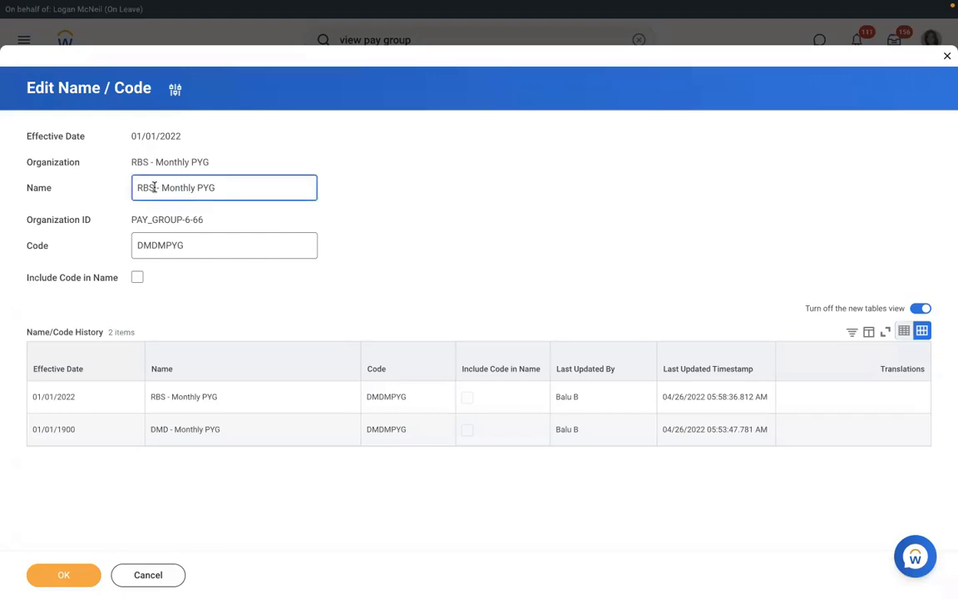
{"action": "key", "text": "BackSpace"}
{"action": "key", "text": "BackSpace"}
{"action": "type", "text": "MS"}
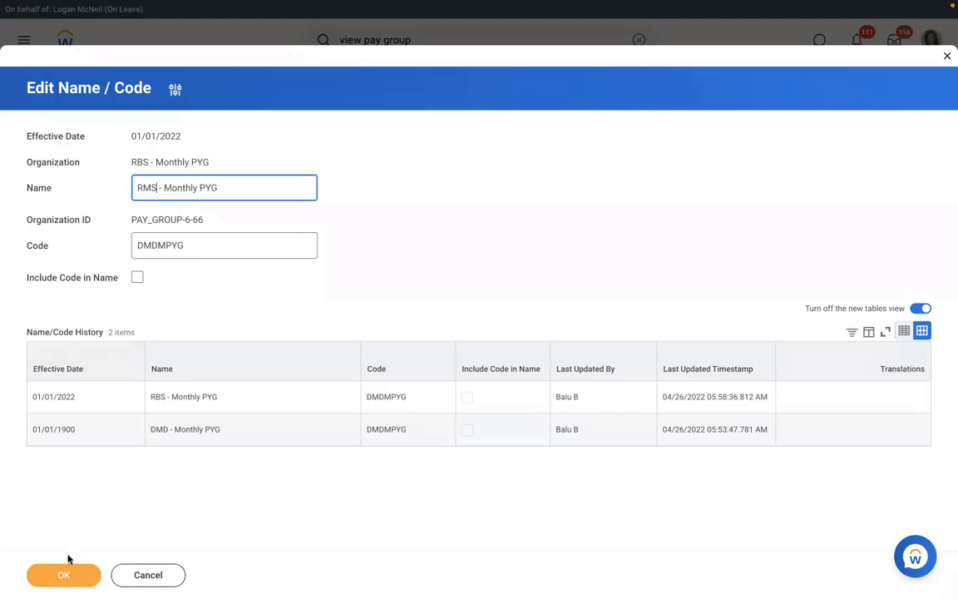
{"action": "left_click", "coordinate": [62, 574]}
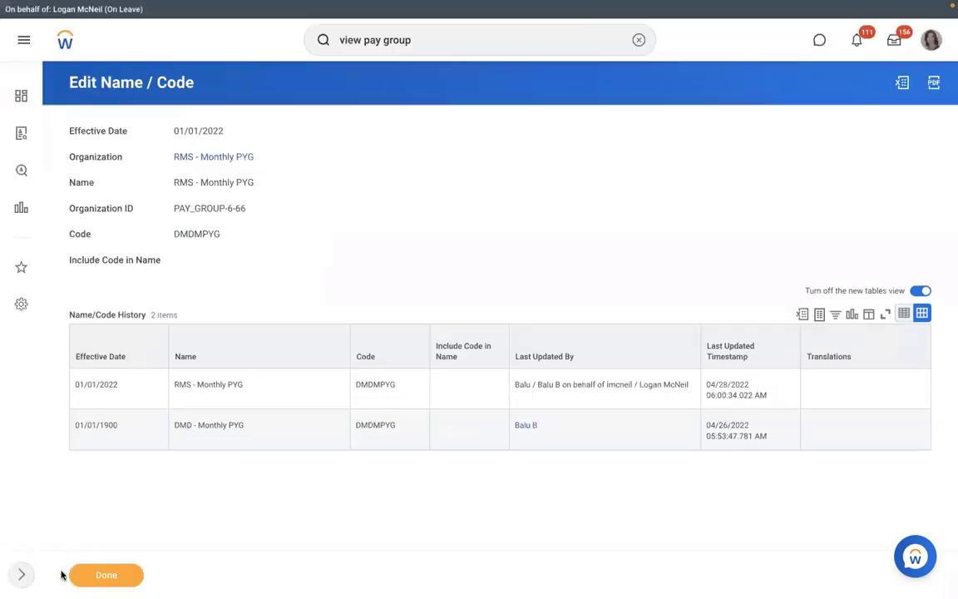
Test the RMS - Monthly PYG assignment rule against the new hire's event, getting Rule Result Yes.
{"action": "left_click", "coordinate": [200, 157]}
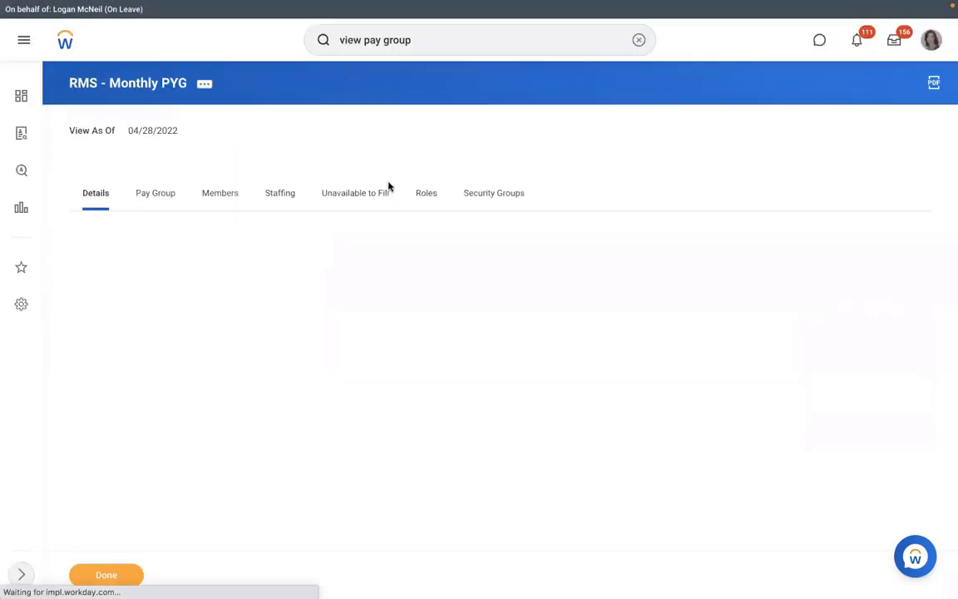
{"action": "left_click", "coordinate": [156, 194]}
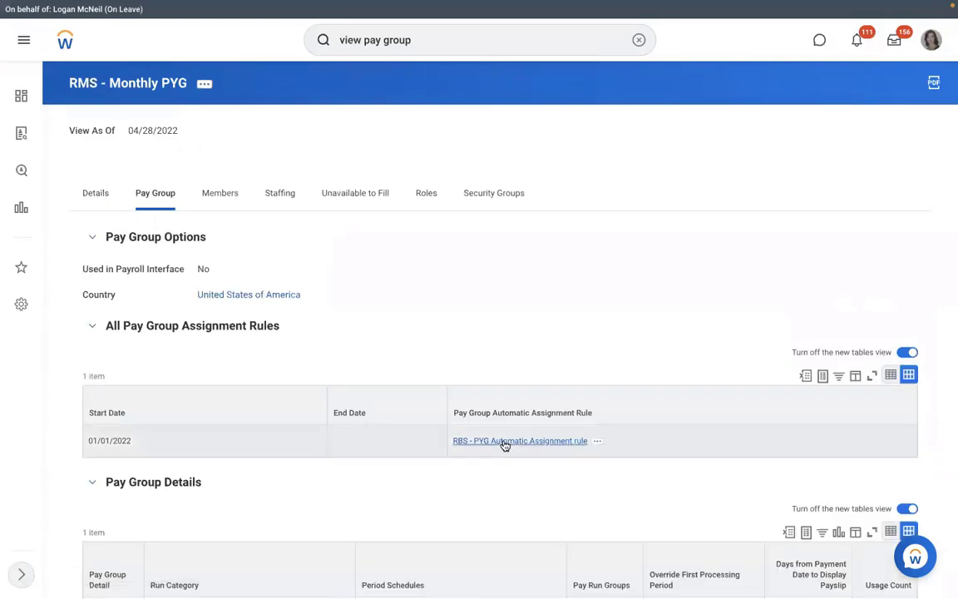
{"action": "left_click", "coordinate": [598, 441]}
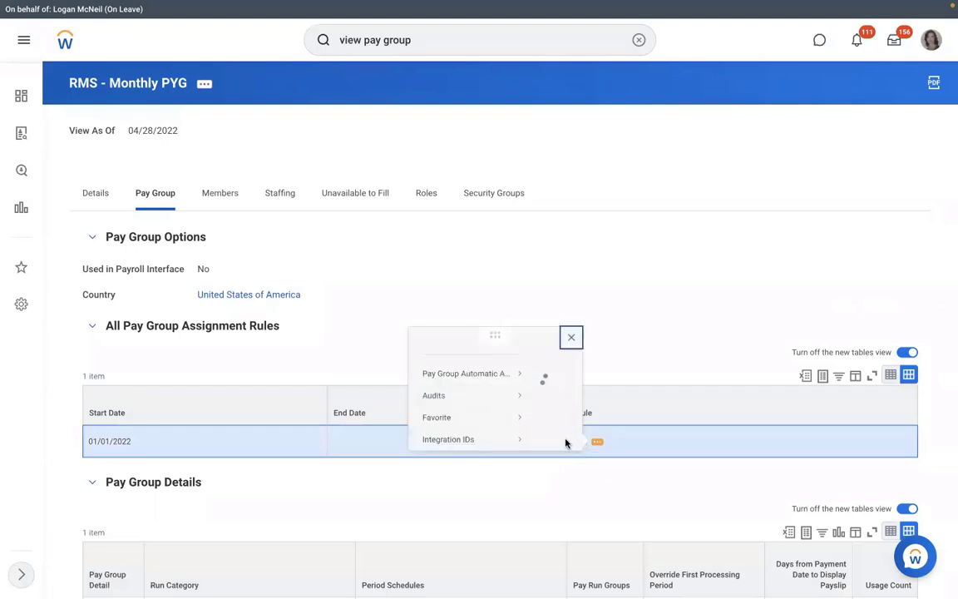
{"action": "mouse_move", "coordinate": [108, 76]}
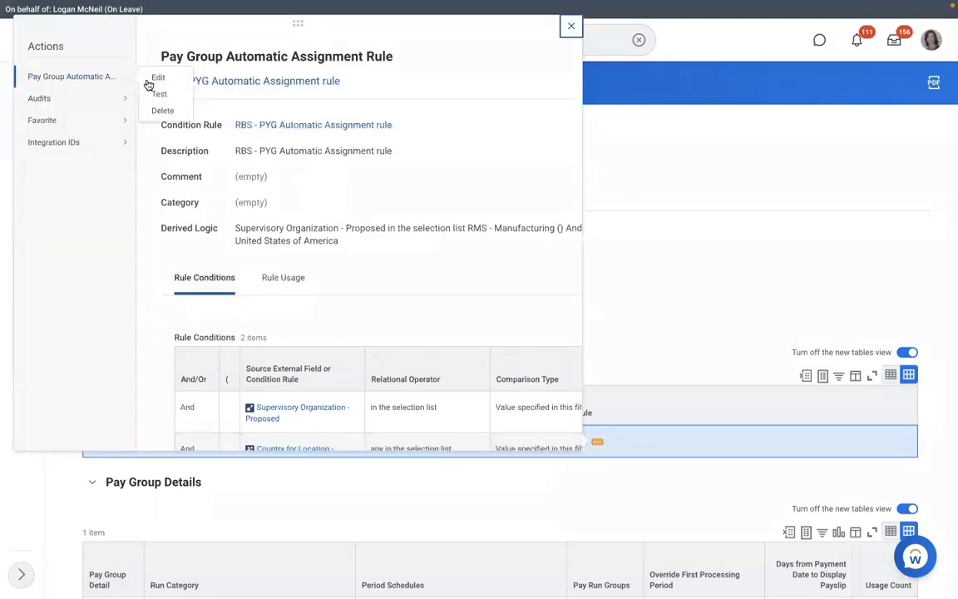
{"action": "left_click", "coordinate": [155, 95]}
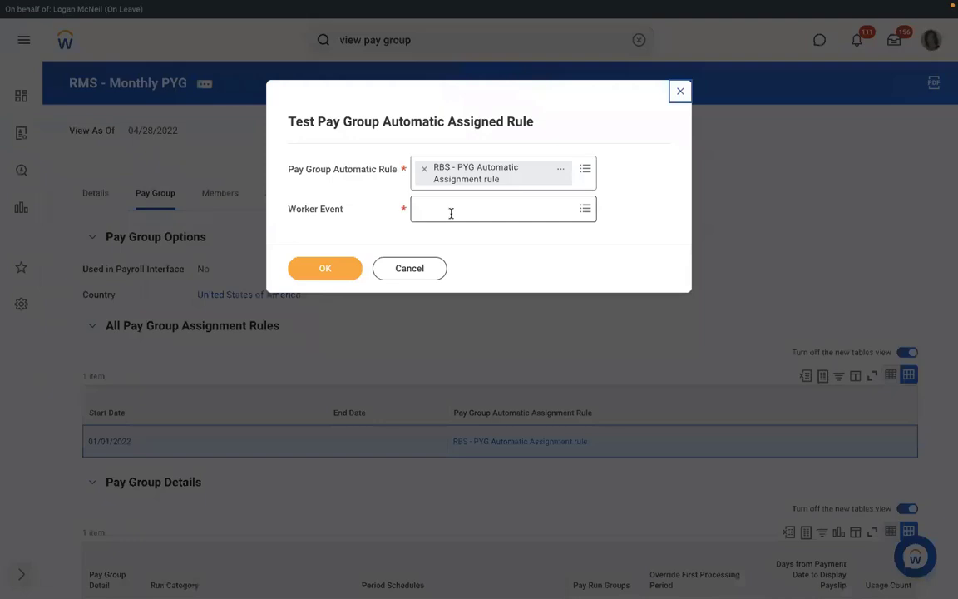
{"action": "left_click", "coordinate": [451, 213]}
{"action": "type", "text": "RICHARD K"}
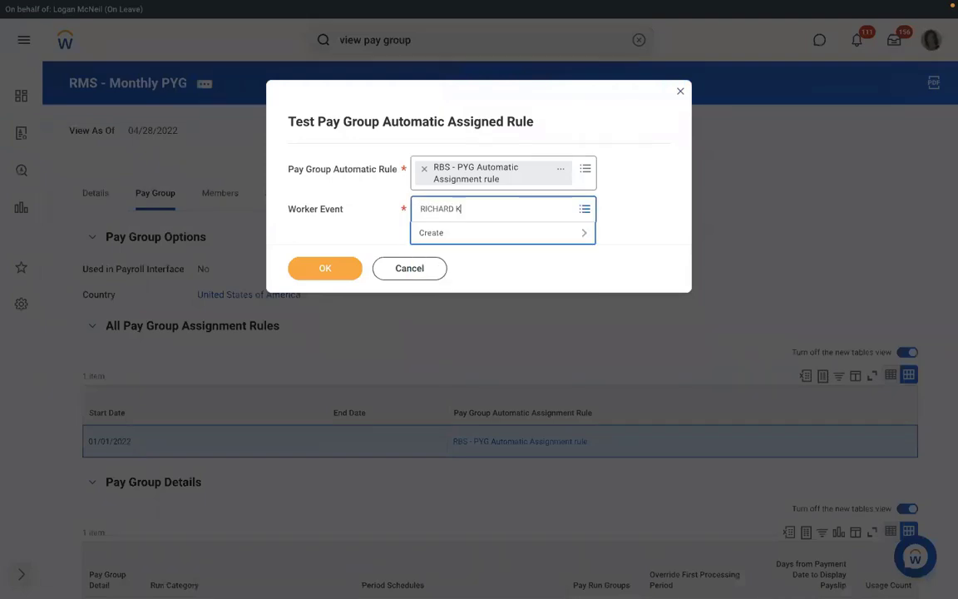
{"action": "key", "text": "Return"}
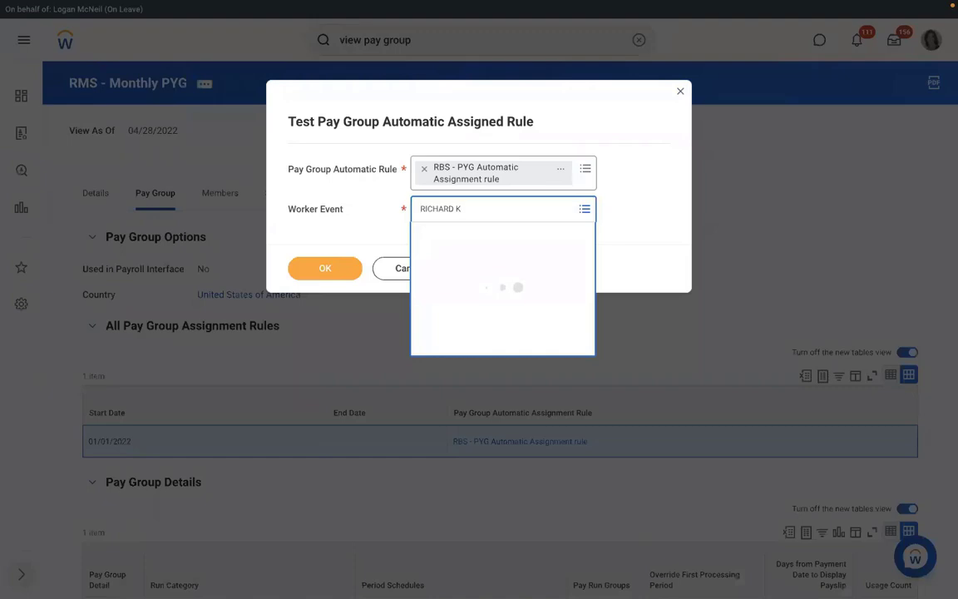
{"action": "left_click", "coordinate": [320, 270]}
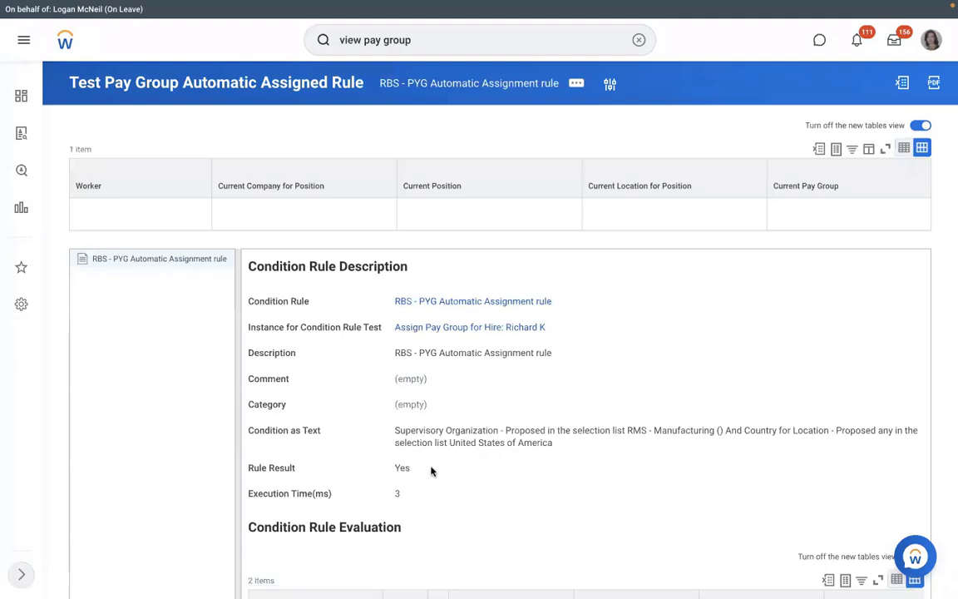
{"action": "left_click_drag", "start_coordinate": [430, 472], "coordinate": [383, 468]}
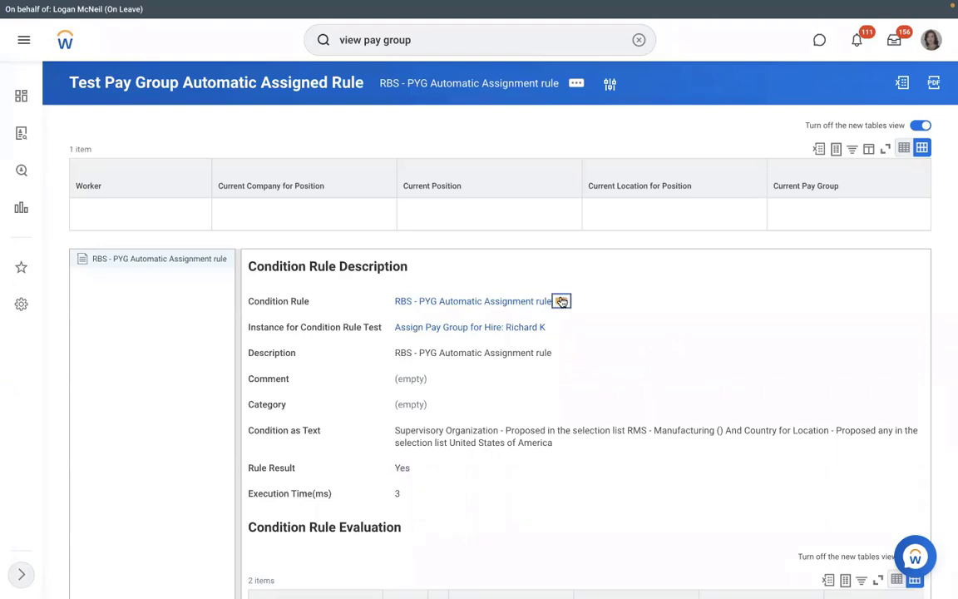
Change the condition rule description from RBS to RMS - PYG Automatic Assignment rule.
{"action": "left_click", "coordinate": [557, 300]}
{"action": "mouse_move", "coordinate": [82, 77]}
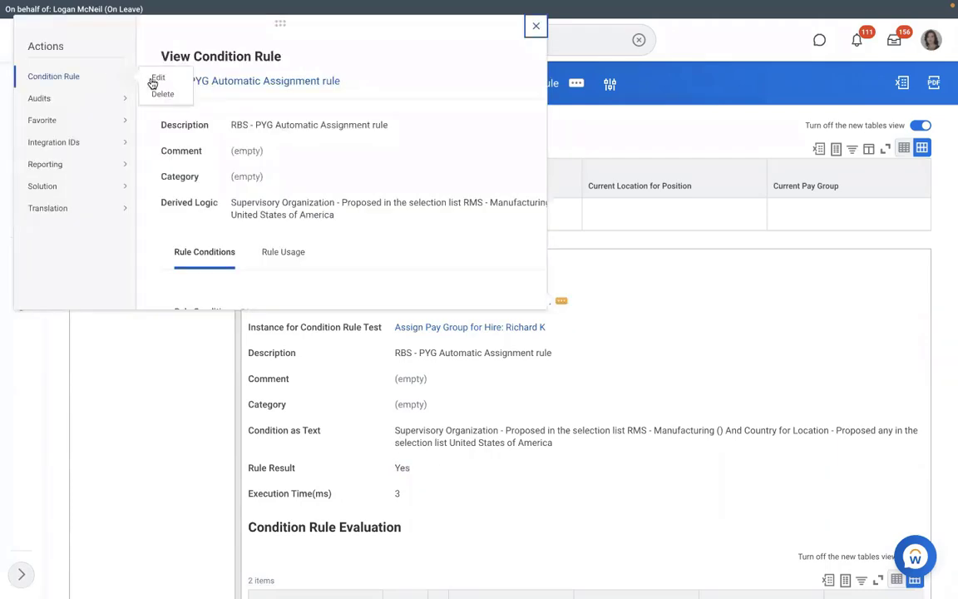
{"action": "left_click", "coordinate": [158, 78]}
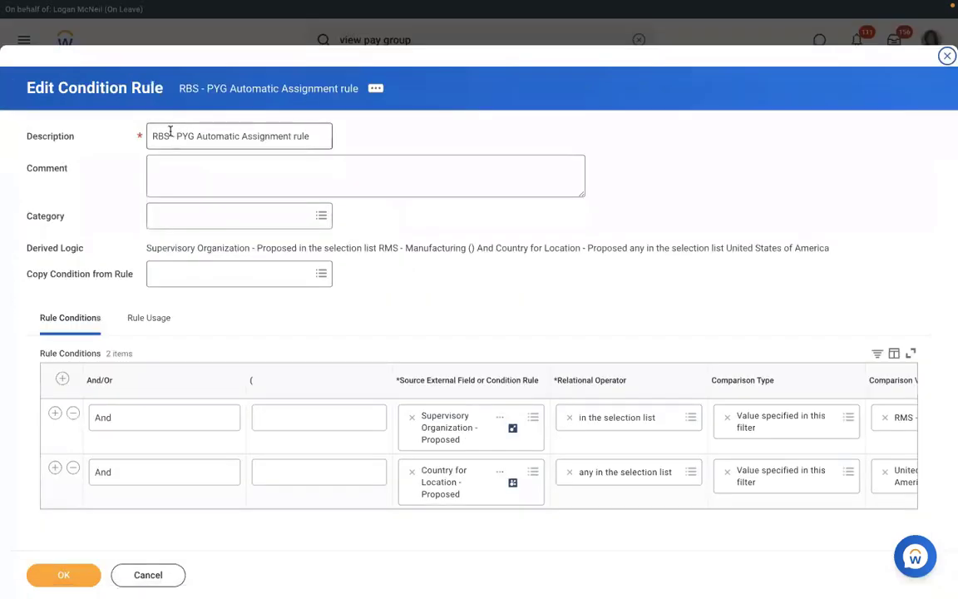
{"action": "left_click", "coordinate": [170, 133]}
{"action": "key", "text": "BackSpace"}
{"action": "key", "text": "BackSpace"}
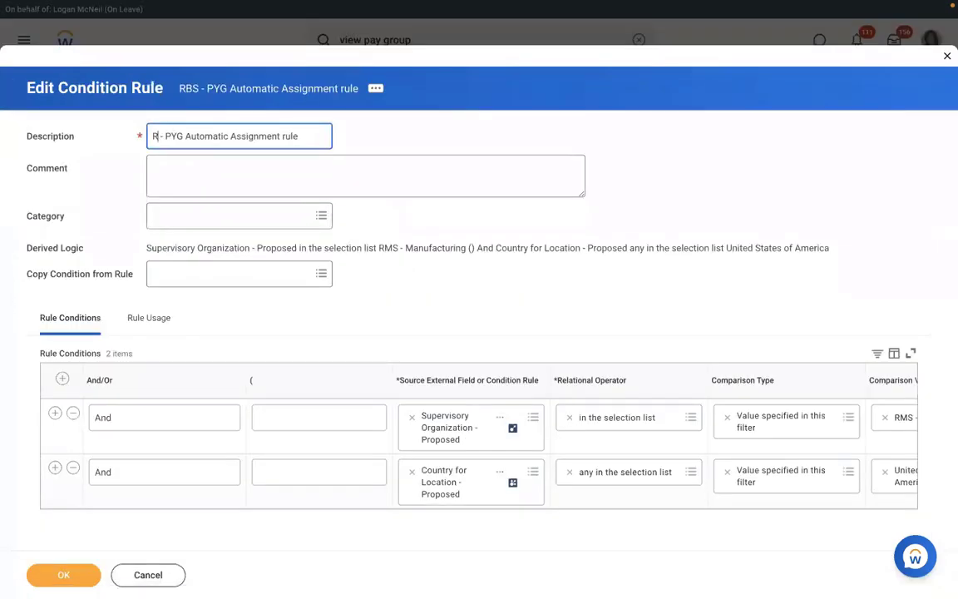
{"action": "left_click", "coordinate": [66, 575]}
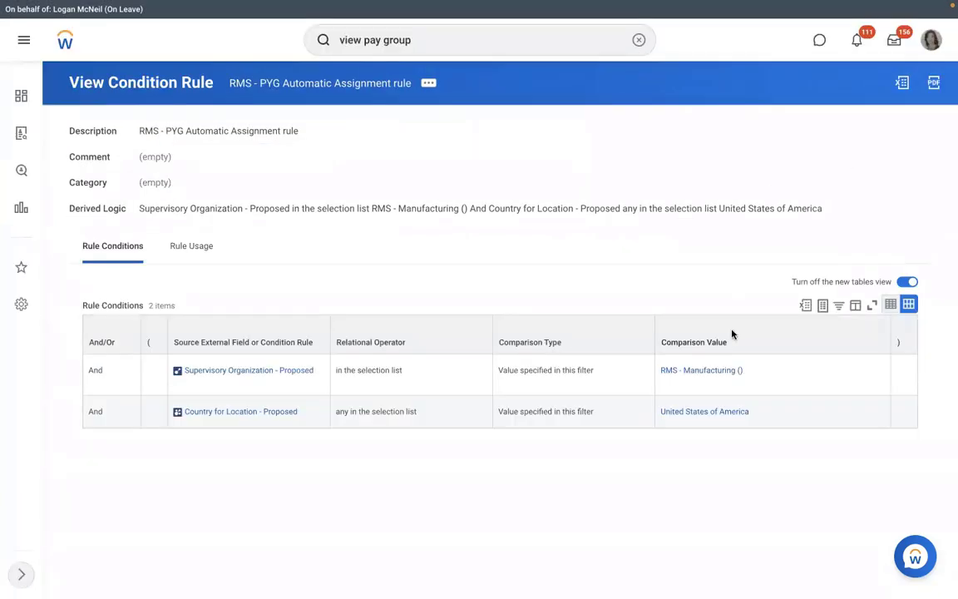
From RMS - Manufacturing staffing, cancel the in-progress P-00949 hire with the comment TEST.
{"action": "left_click", "coordinate": [690, 370]}
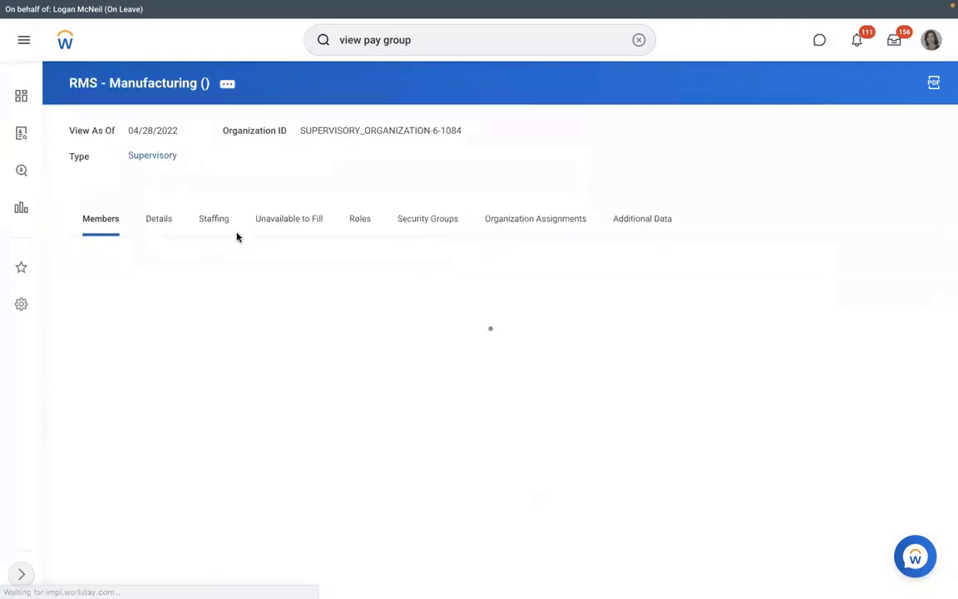
{"action": "left_click", "coordinate": [214, 221]}
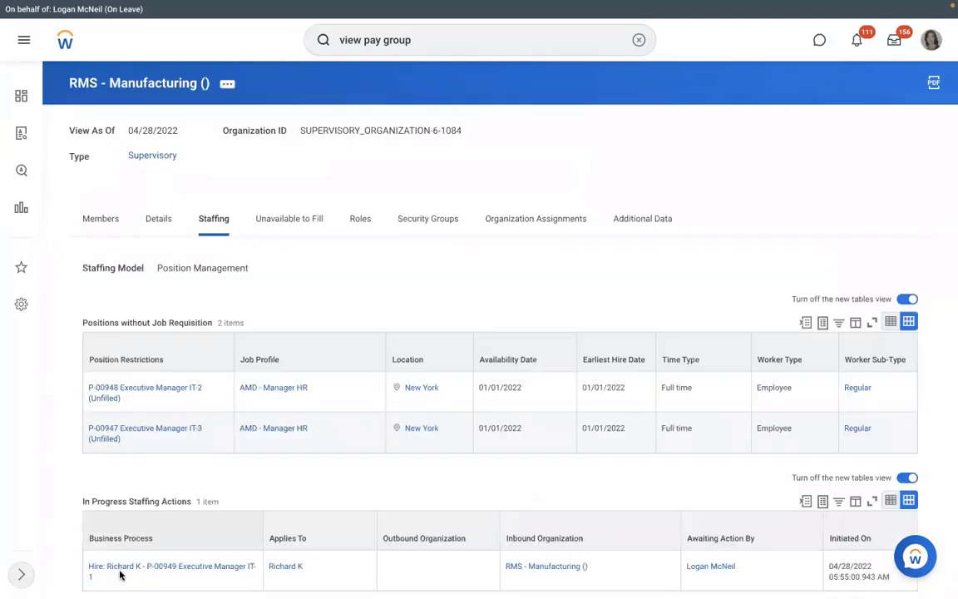
{"action": "left_click", "coordinate": [102, 576]}
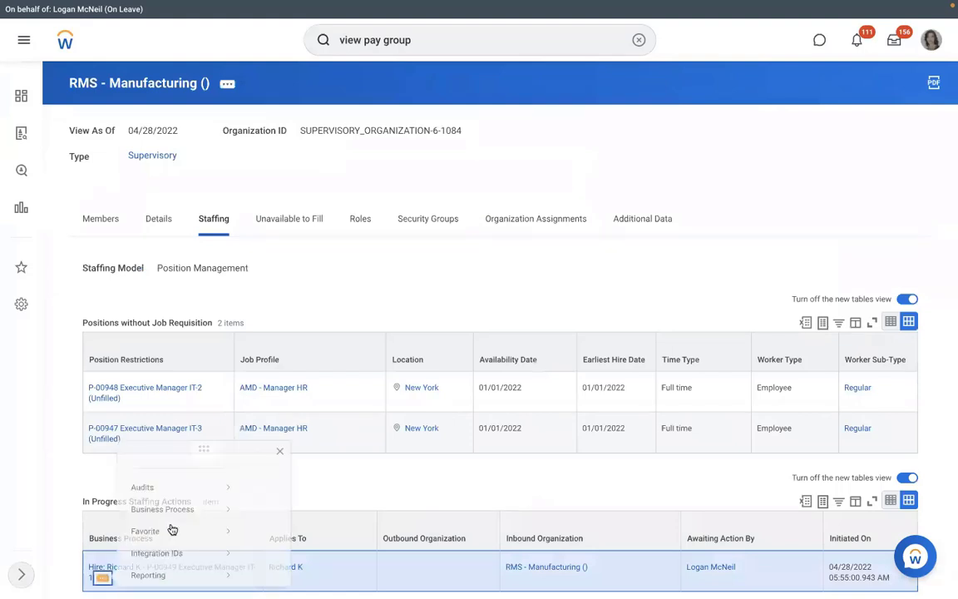
{"action": "mouse_move", "coordinate": [184, 475]}
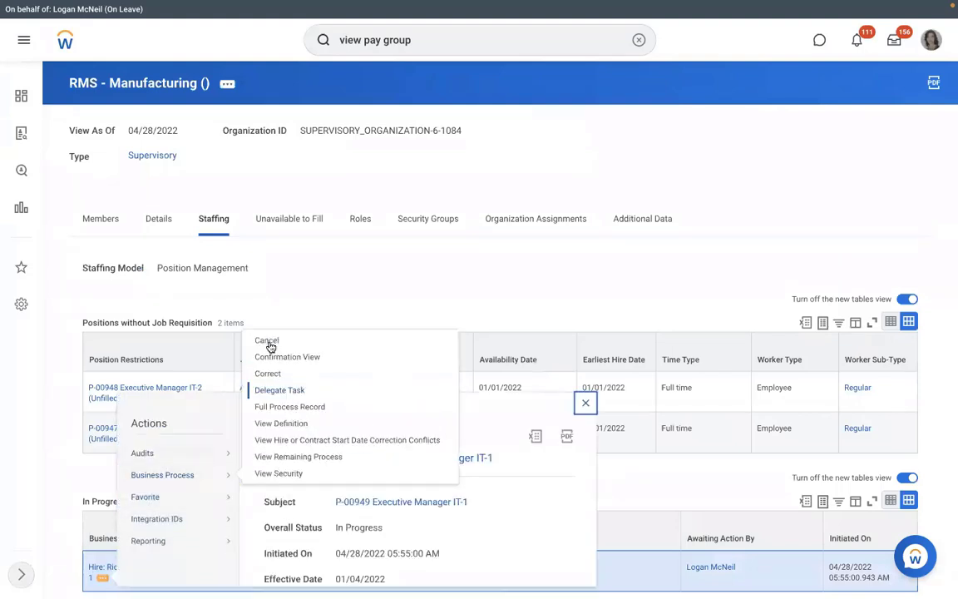
{"action": "left_click", "coordinate": [267, 342]}
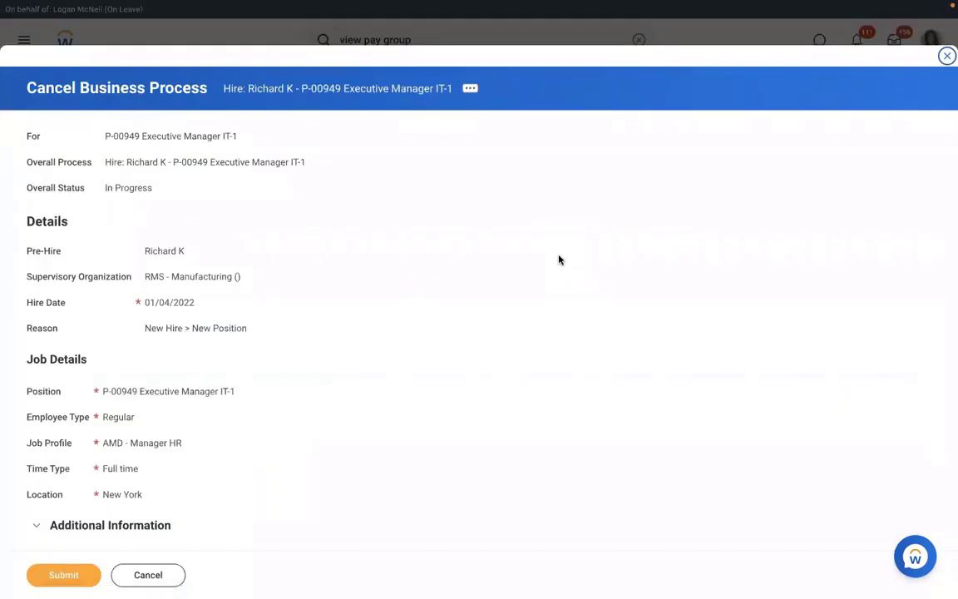
{"action": "scroll", "coordinate": [558, 260], "scroll_direction": "down", "scroll_amount": 5}
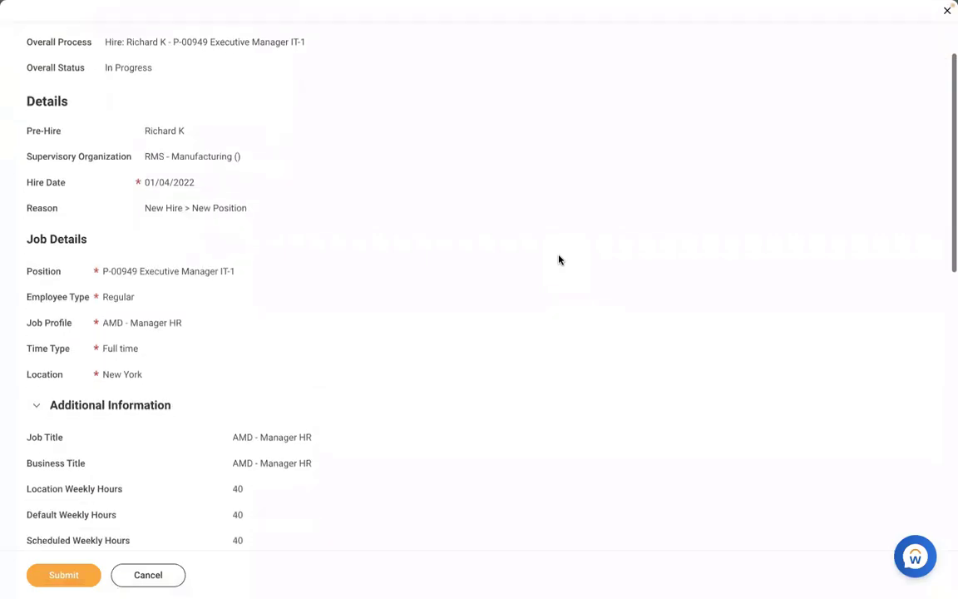
{"action": "scroll", "coordinate": [559, 261], "scroll_direction": "down", "scroll_amount": 5}
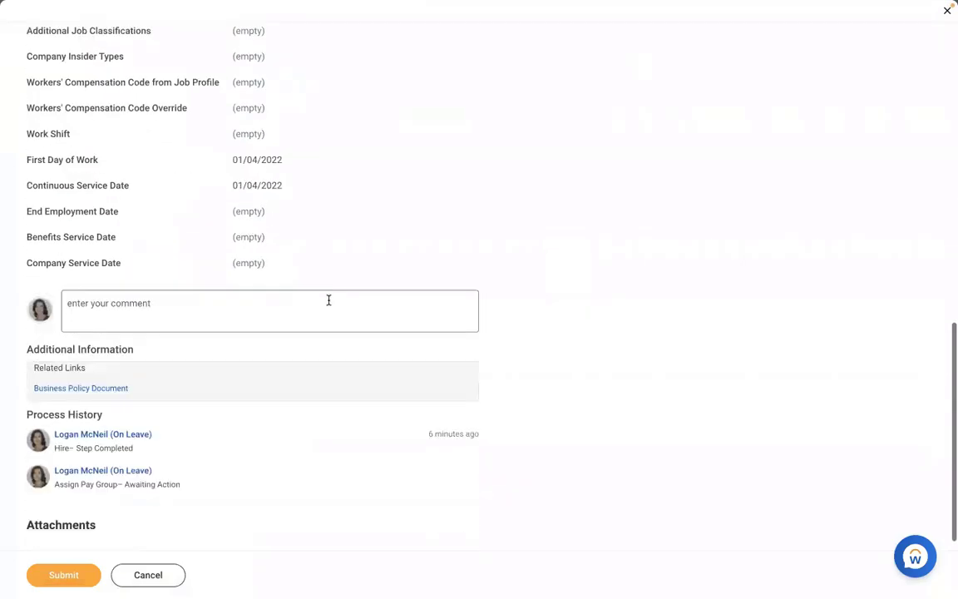
{"action": "left_click", "coordinate": [327, 299]}
{"action": "type", "text": "TEST"}
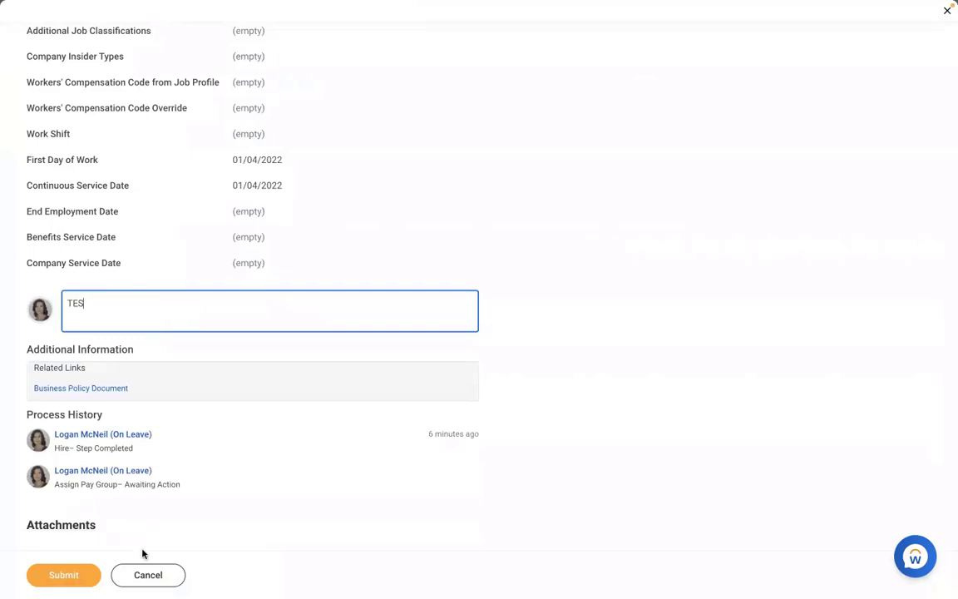
{"action": "left_click", "coordinate": [78, 572]}
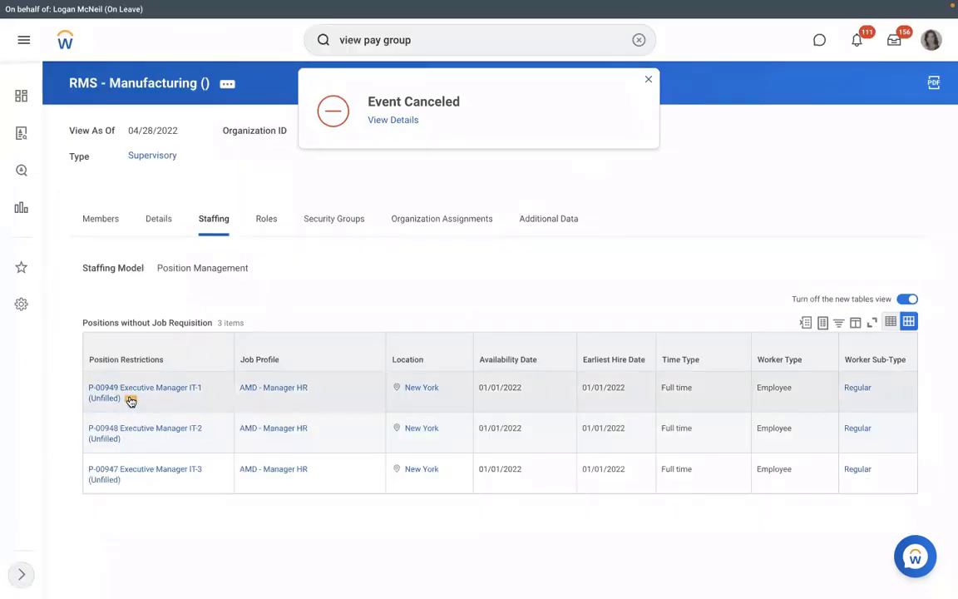
Start Hire Employee for position P-00949 and search pre-hires by first name only.
{"action": "left_click", "coordinate": [130, 400]}
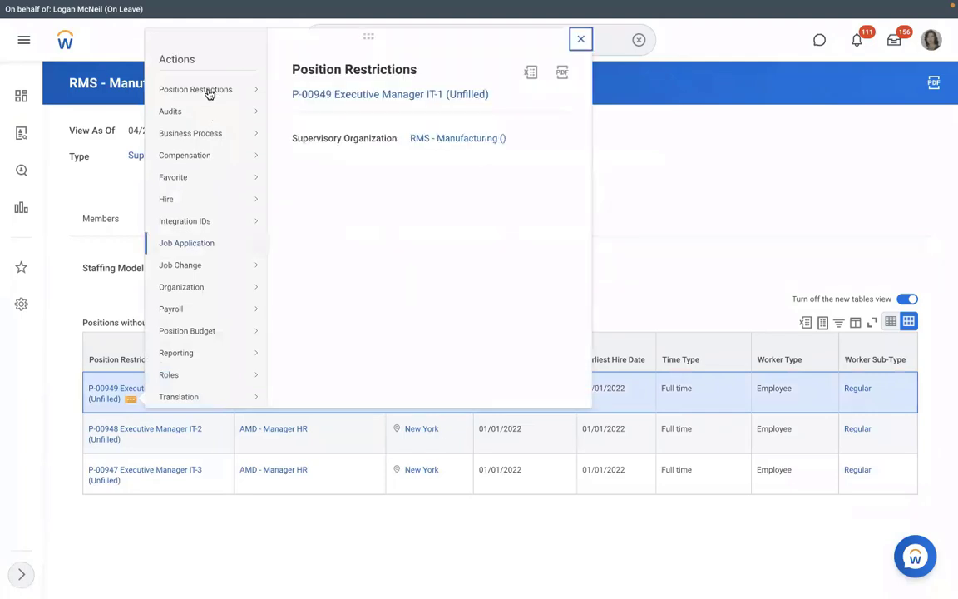
{"action": "mouse_move", "coordinate": [193, 198]}
{"action": "left_click", "coordinate": [327, 200]}
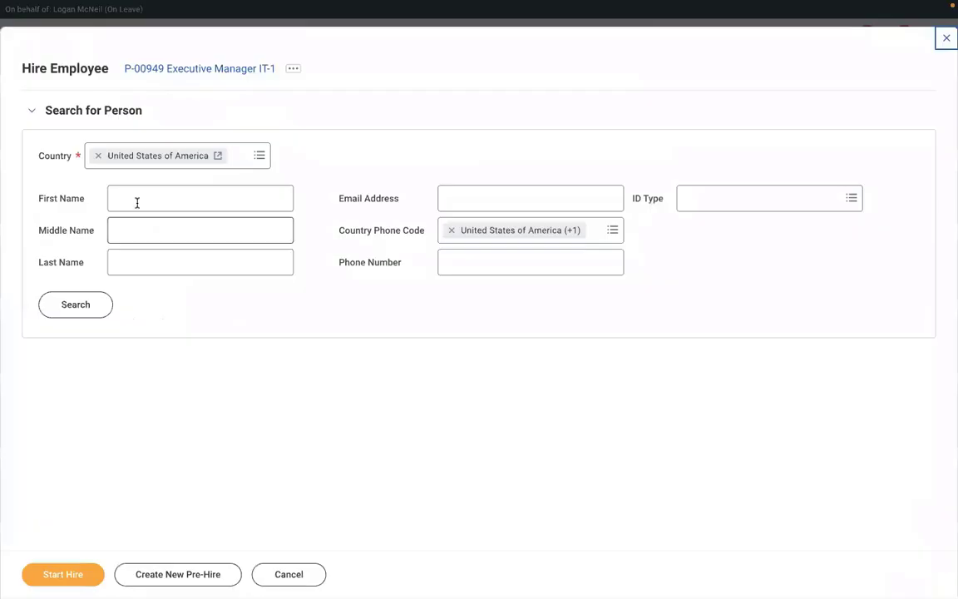
{"action": "left_click", "coordinate": [137, 203]}
{"action": "type", "text": "R"}
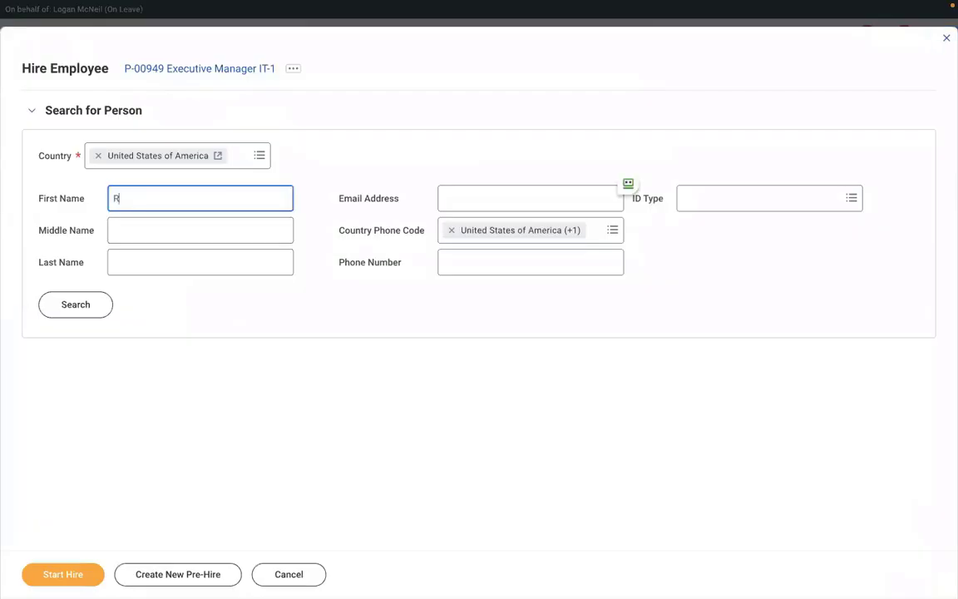
{"action": "type", "text": "ICHARD"}
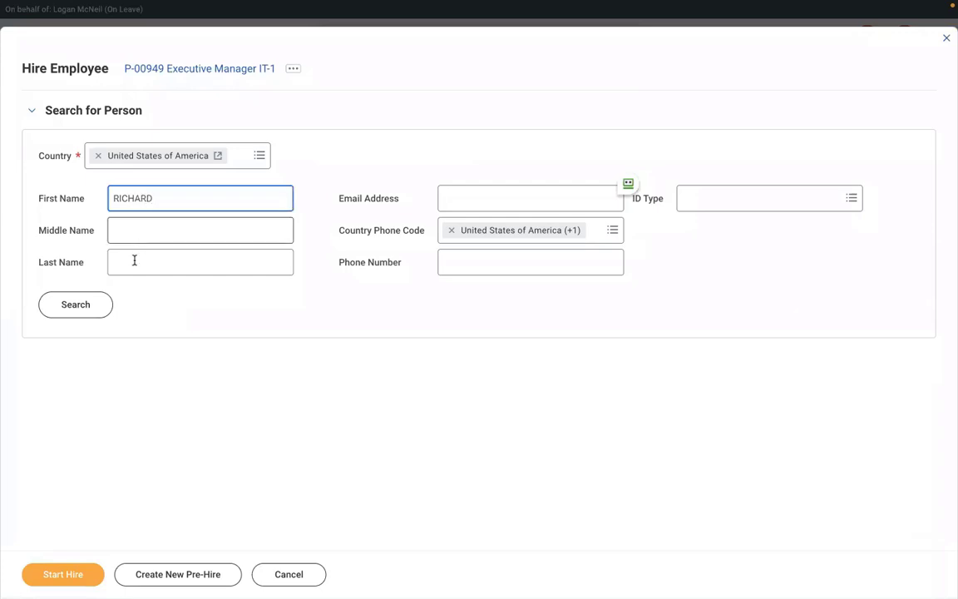
{"action": "left_click", "coordinate": [135, 261]}
{"action": "type", "text": "K"}
{"action": "left_click", "coordinate": [91, 312]}
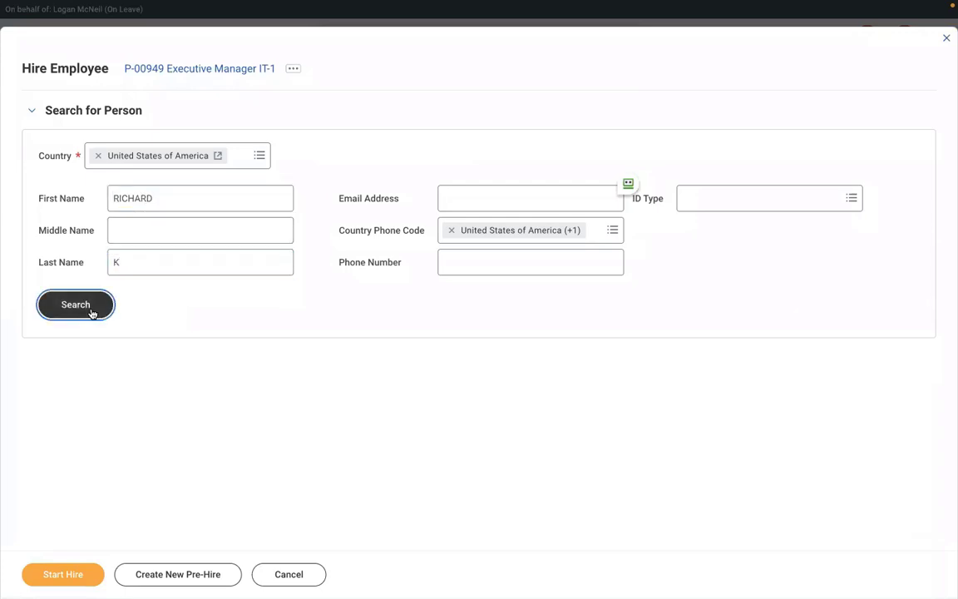
{"action": "left_click", "coordinate": [167, 271]}
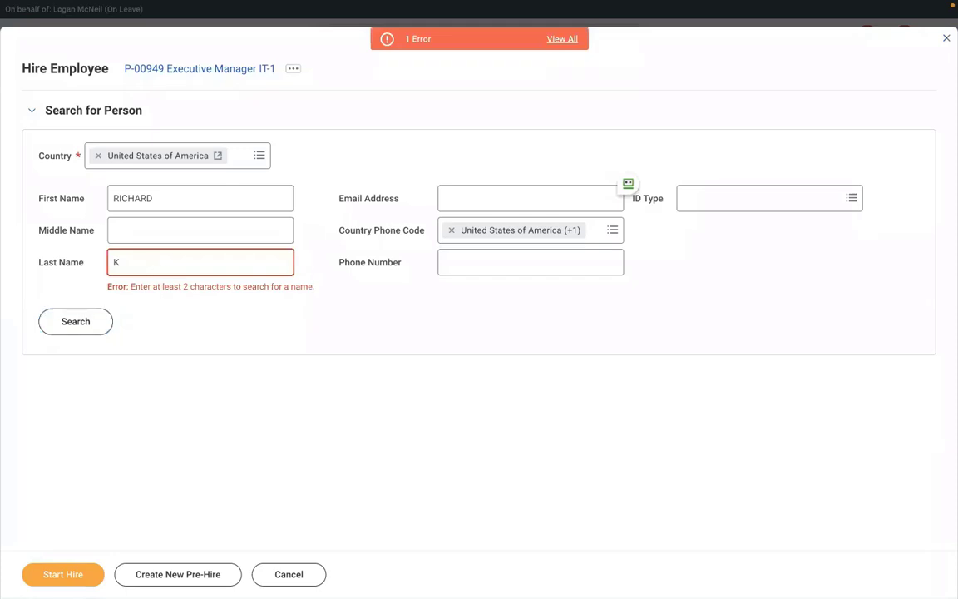
{"action": "key", "text": "BackSpace"}
{"action": "left_click", "coordinate": [82, 319]}
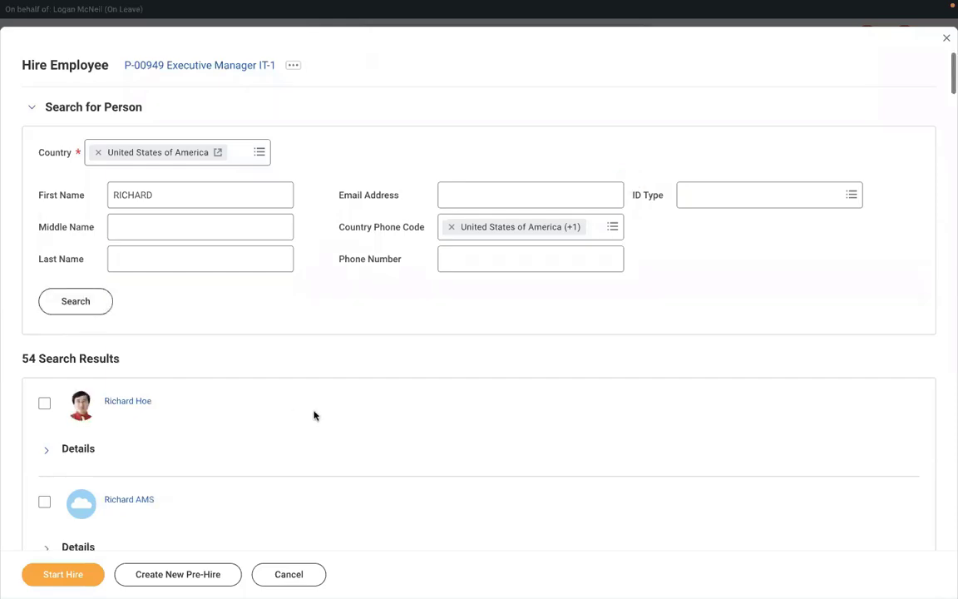
Find the pre-hire among the 54 results using find-in-page, select them, and start the hire.
{"action": "scroll", "coordinate": [314, 415], "scroll_direction": "down", "scroll_amount": 4}
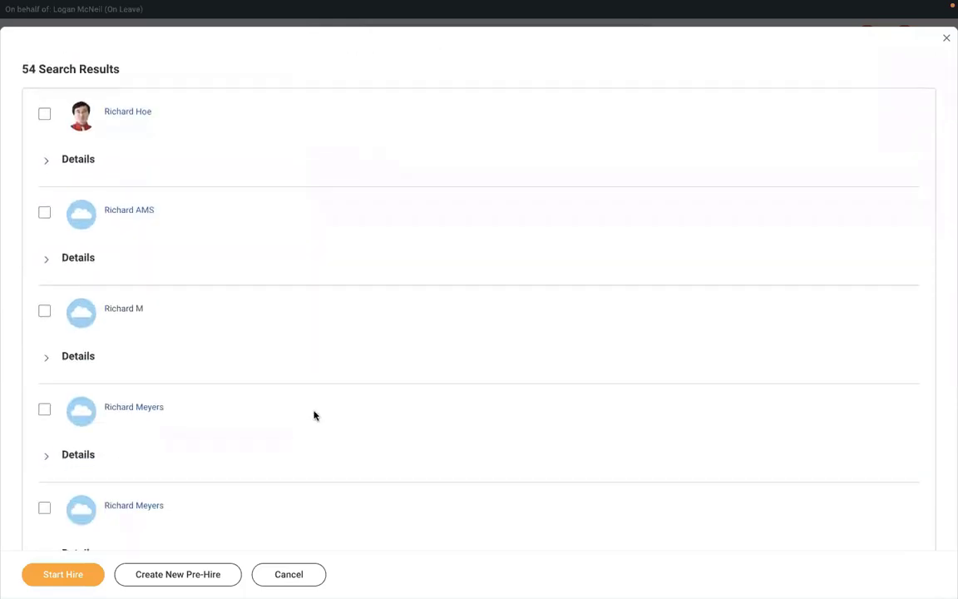
{"action": "scroll", "coordinate": [314, 415], "scroll_direction": "down", "scroll_amount": 5}
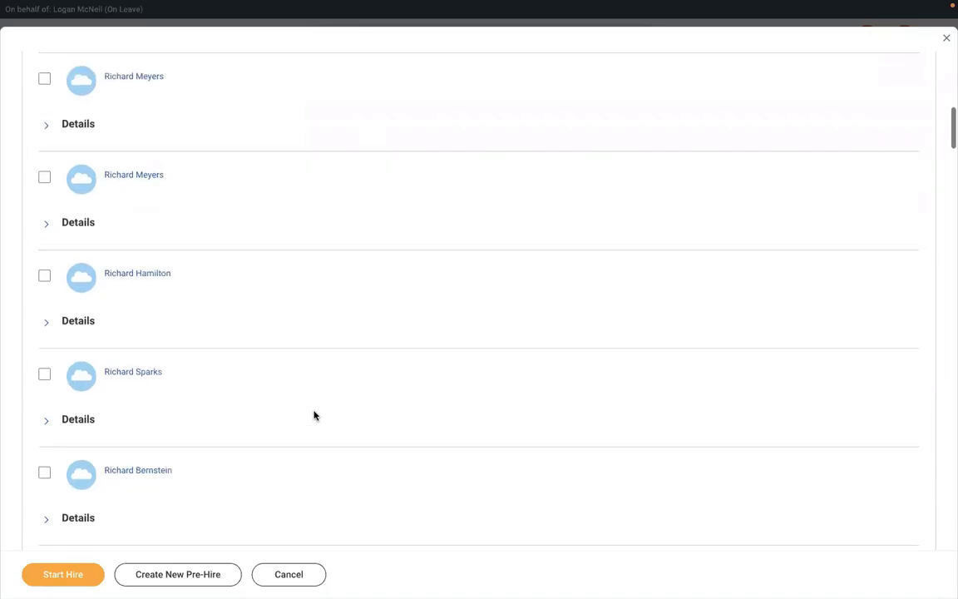
{"action": "scroll", "coordinate": [314, 415], "scroll_direction": "down", "scroll_amount": 6}
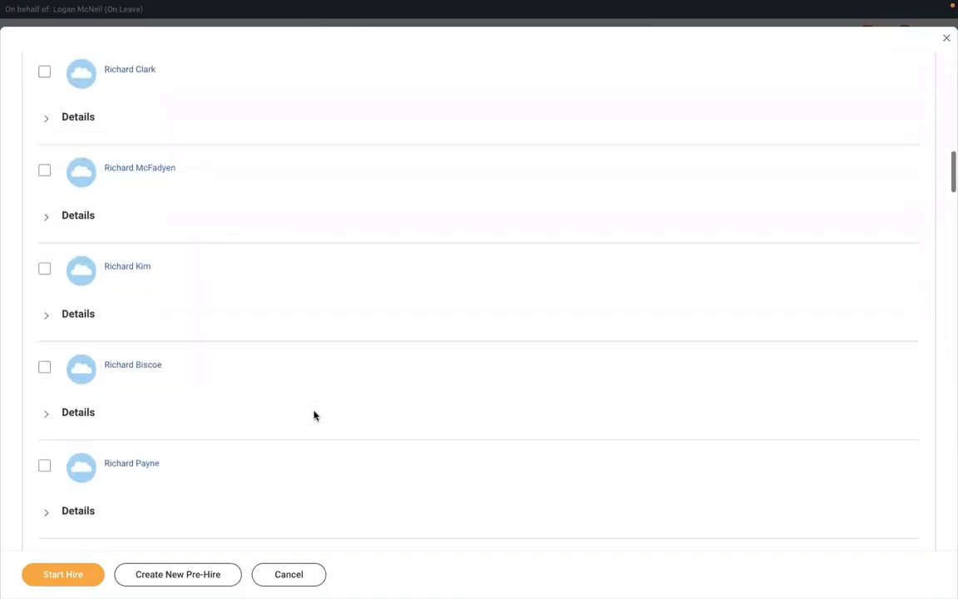
{"action": "scroll", "coordinate": [314, 415], "scroll_direction": "down", "scroll_amount": 2}
{"action": "scroll", "coordinate": [315, 415], "scroll_direction": "up", "scroll_amount": 3}
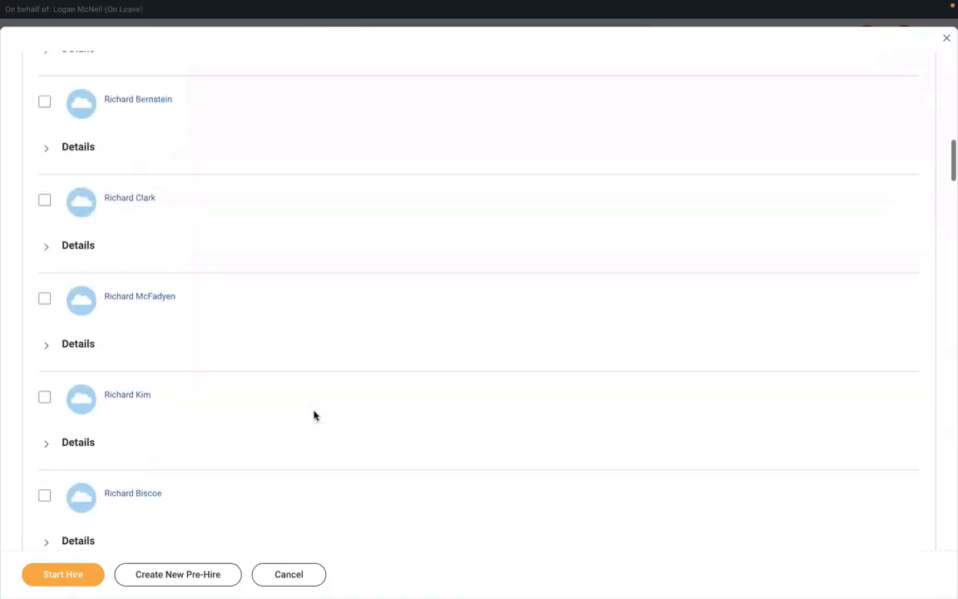
{"action": "scroll", "coordinate": [314, 415], "scroll_direction": "up", "scroll_amount": 4}
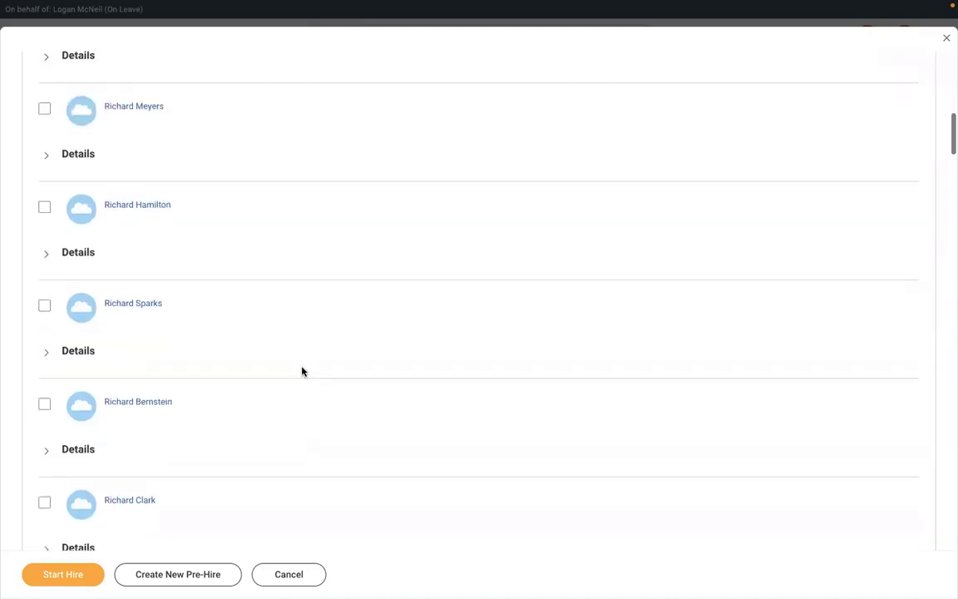
{"action": "scroll", "coordinate": [301, 371], "scroll_direction": "up", "scroll_amount": 7}
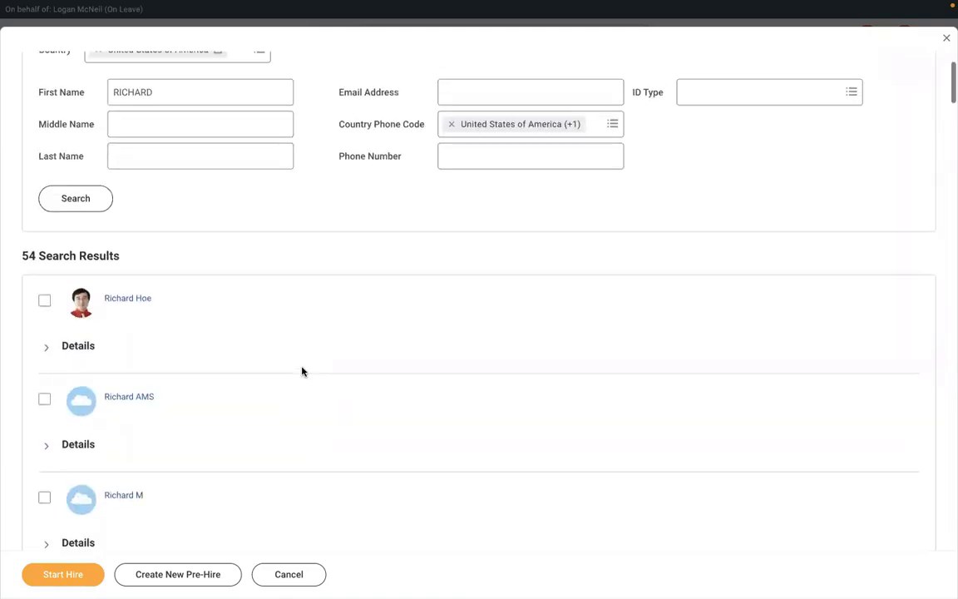
{"action": "scroll", "coordinate": [302, 371], "scroll_direction": "up", "scroll_amount": 2}
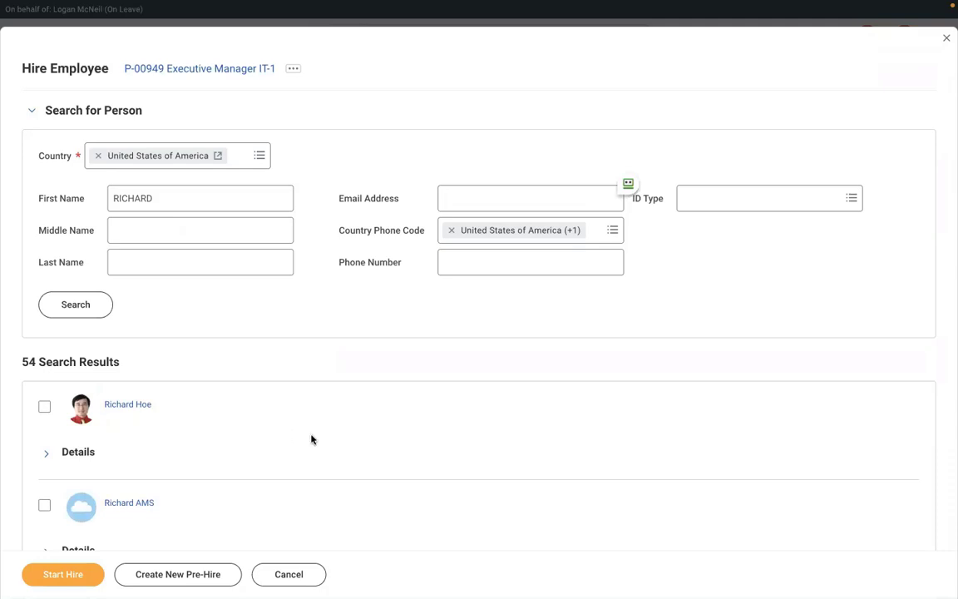
{"action": "key", "text": "ctrl+f"}
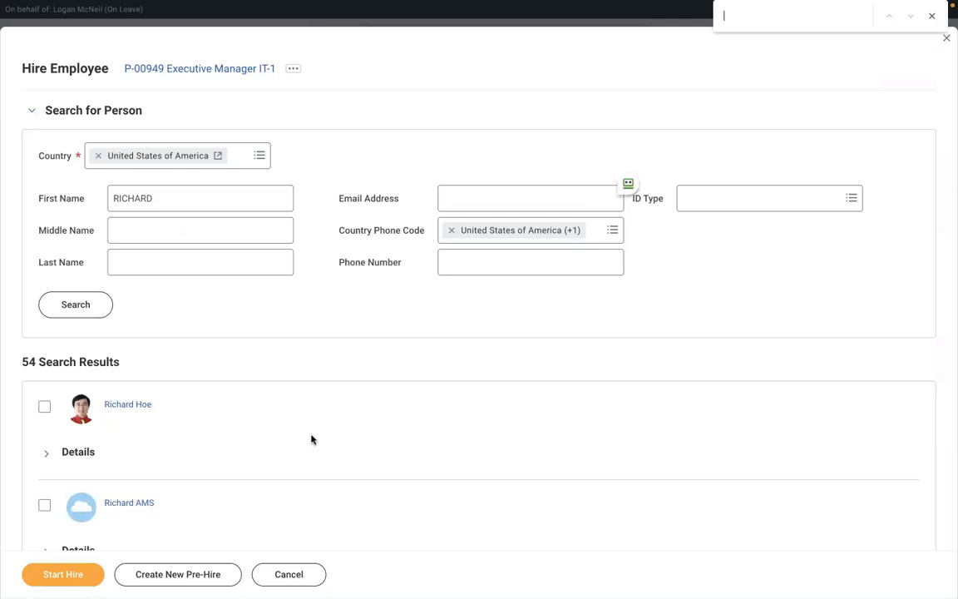
{"action": "type", "text": "RICHARD"}
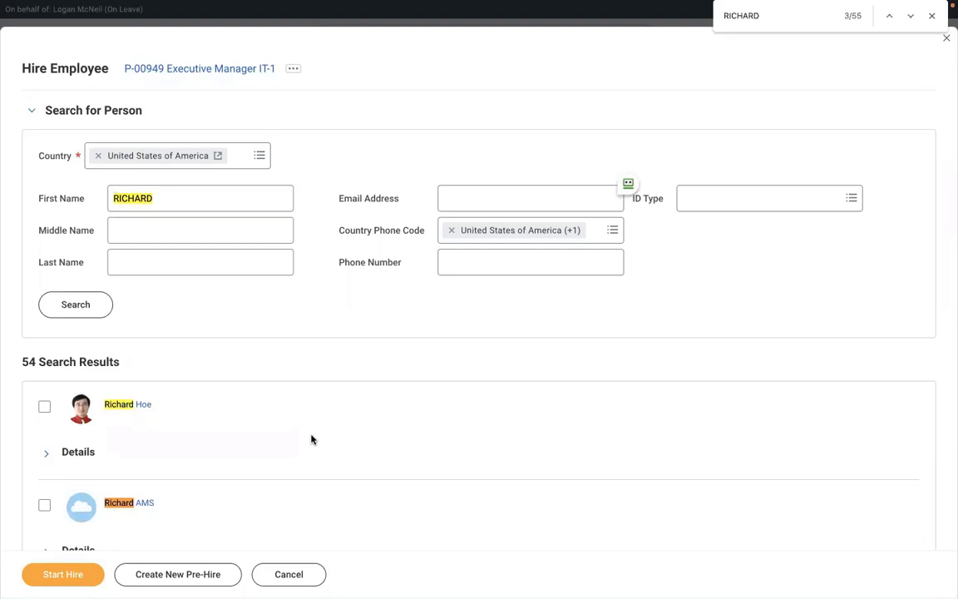
{"action": "type", "text": " K"}
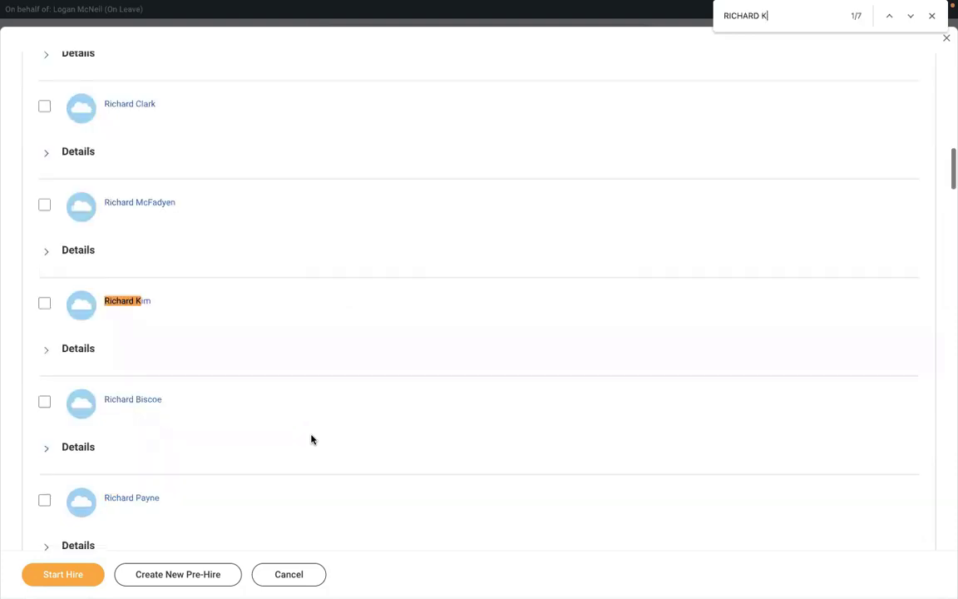
{"action": "left_click", "coordinate": [910, 17]}
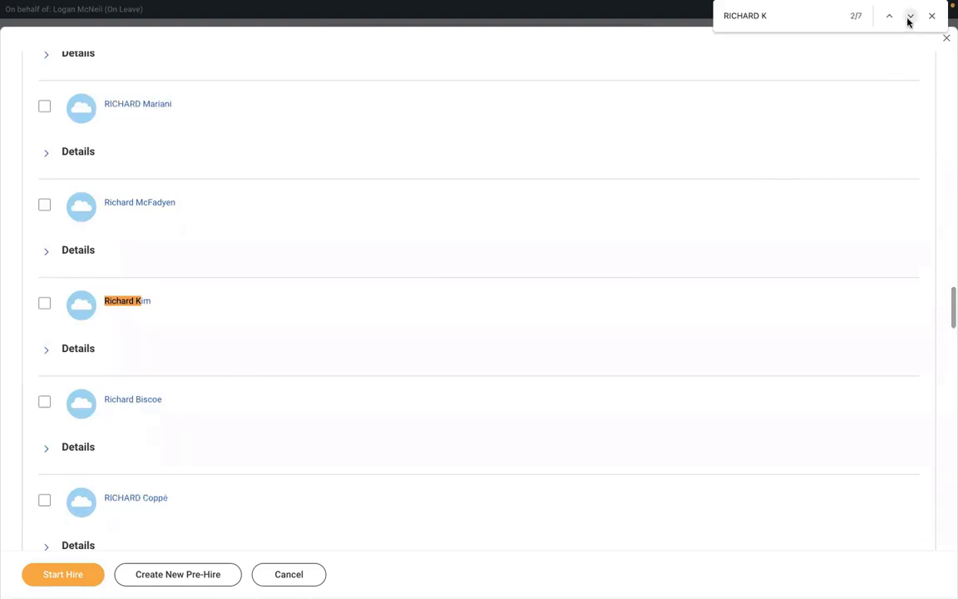
{"action": "left_click", "coordinate": [909, 17]}
{"action": "left_click", "coordinate": [910, 18]}
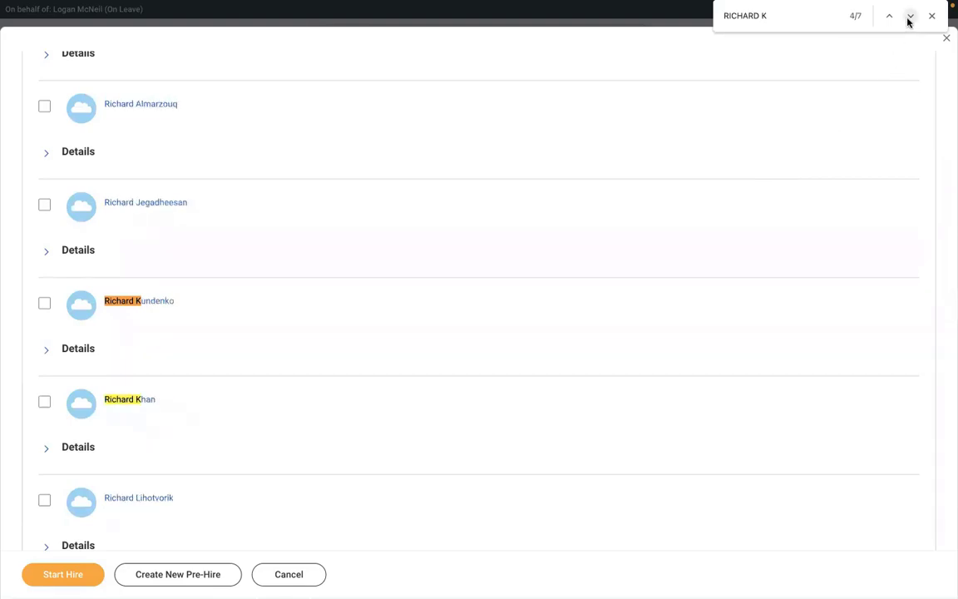
{"action": "left_click", "coordinate": [909, 18]}
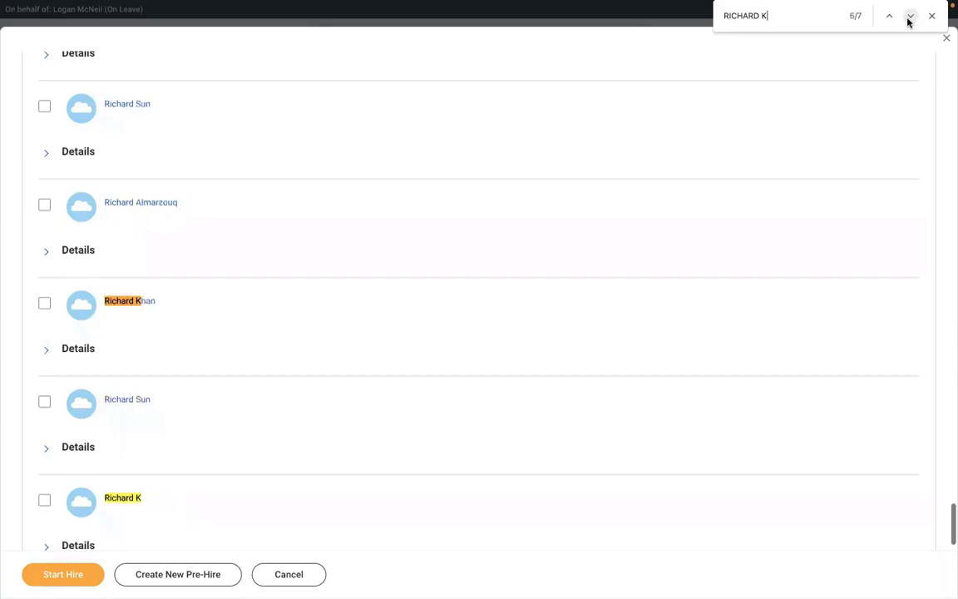
{"action": "left_click", "coordinate": [44, 501]}
{"action": "left_click", "coordinate": [48, 576]}
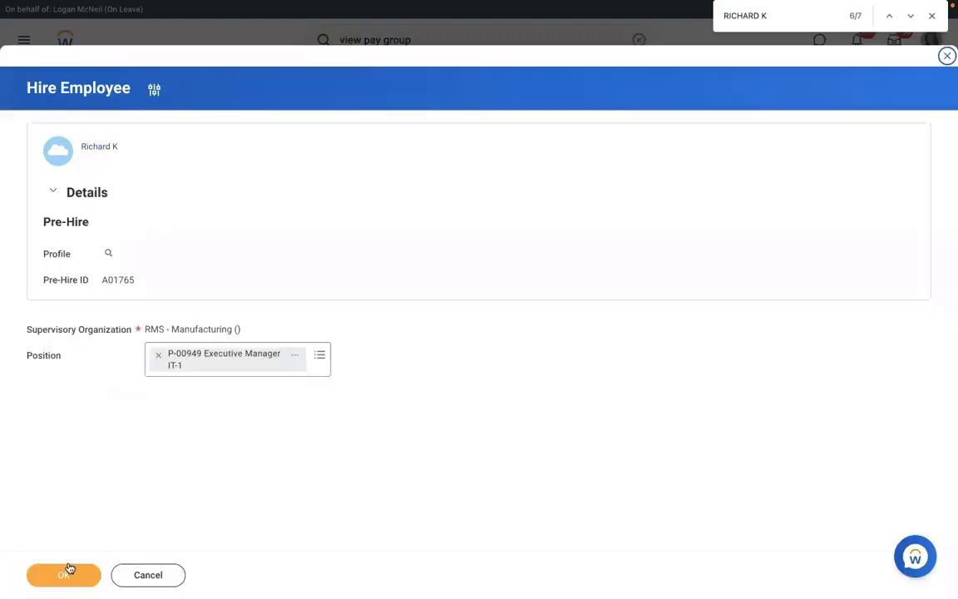
Confirm the pre-hire and position, set the hire date to 01/03/2022, and submit.
{"action": "left_click", "coordinate": [70, 567]}
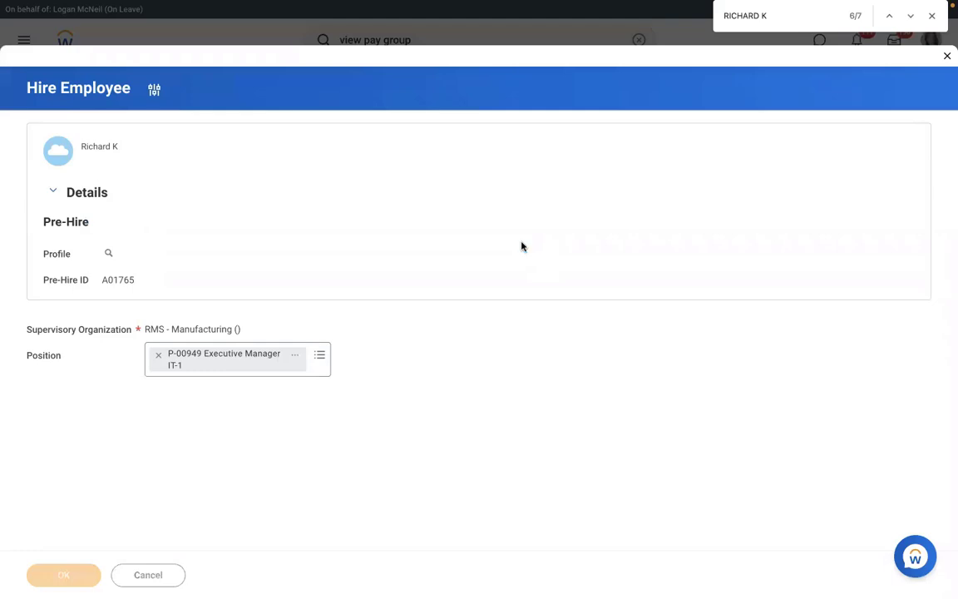
{"action": "left_click", "coordinate": [153, 136]}
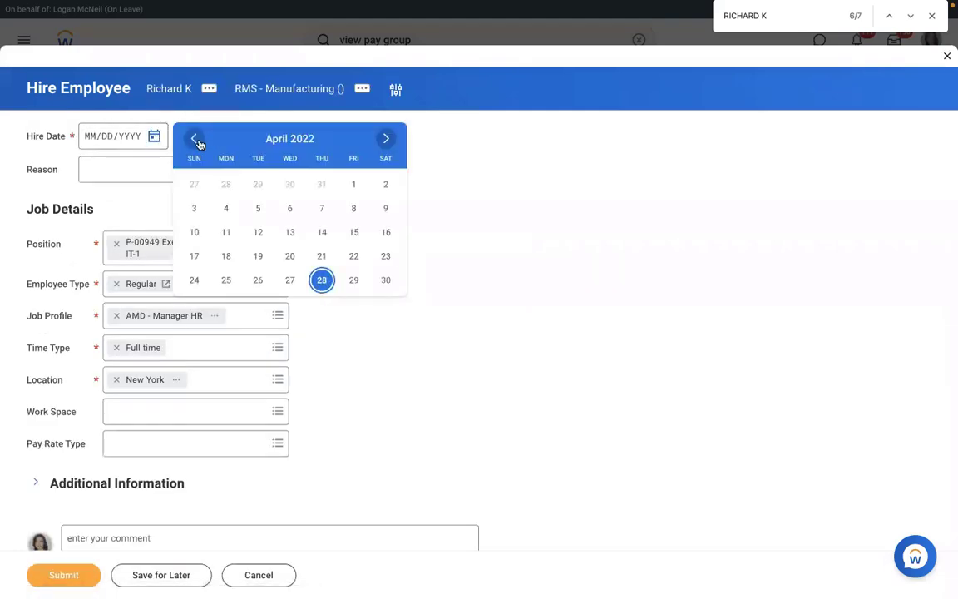
{"action": "left_click", "coordinate": [195, 139]}
{"action": "left_click", "coordinate": [195, 139]}
{"action": "left_click", "coordinate": [196, 139]}
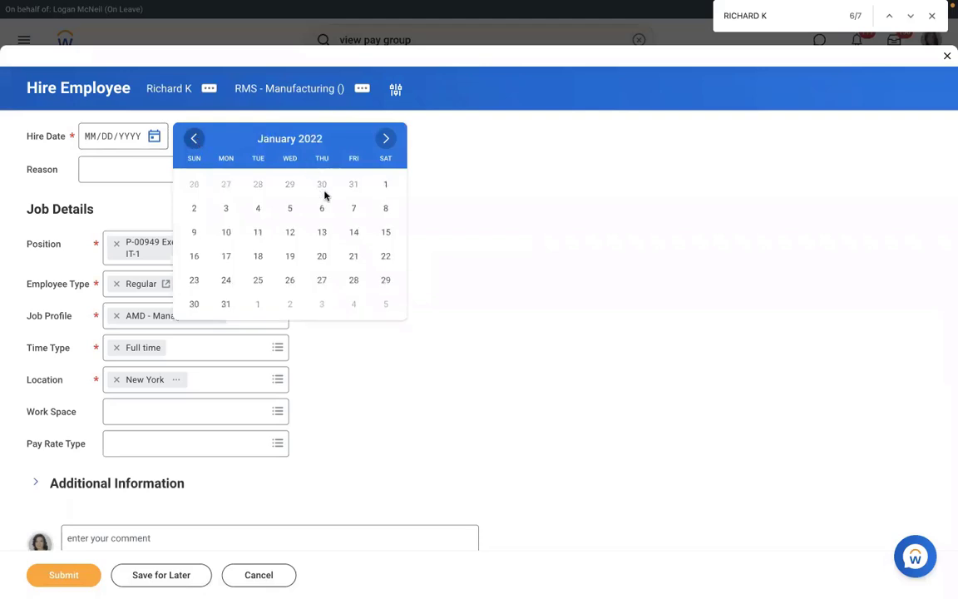
{"action": "left_click", "coordinate": [226, 208]}
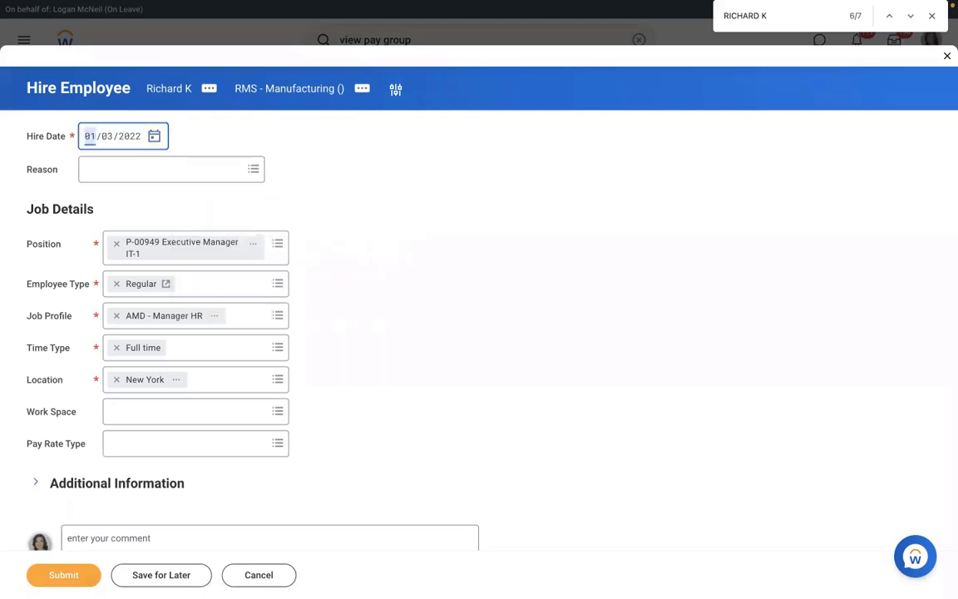
{"action": "left_click", "coordinate": [82, 574]}
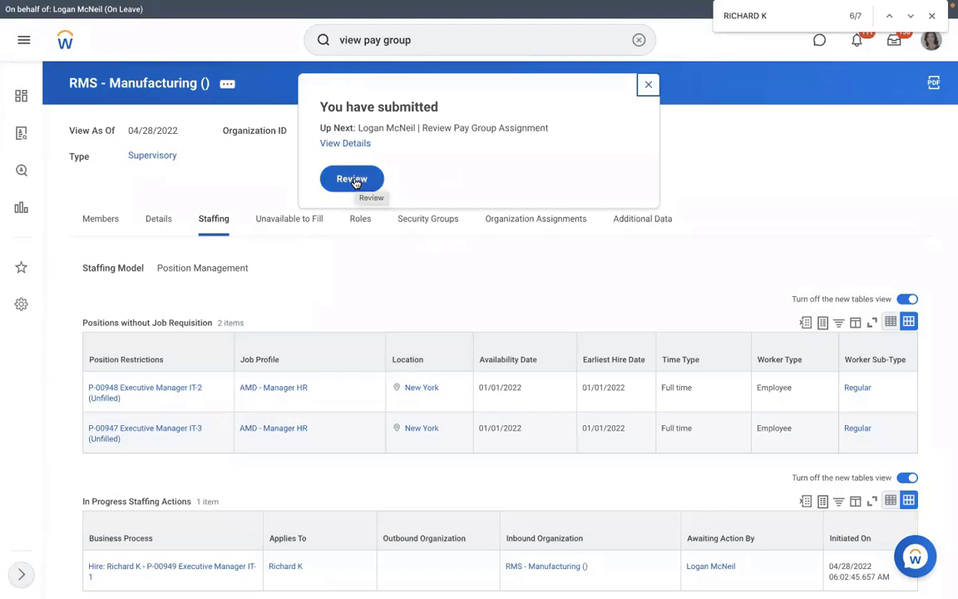
Approve the new hire's pay group assignment unchanged as RMS - Monthly PYG, then view the event details.
{"action": "left_click", "coordinate": [352, 179]}
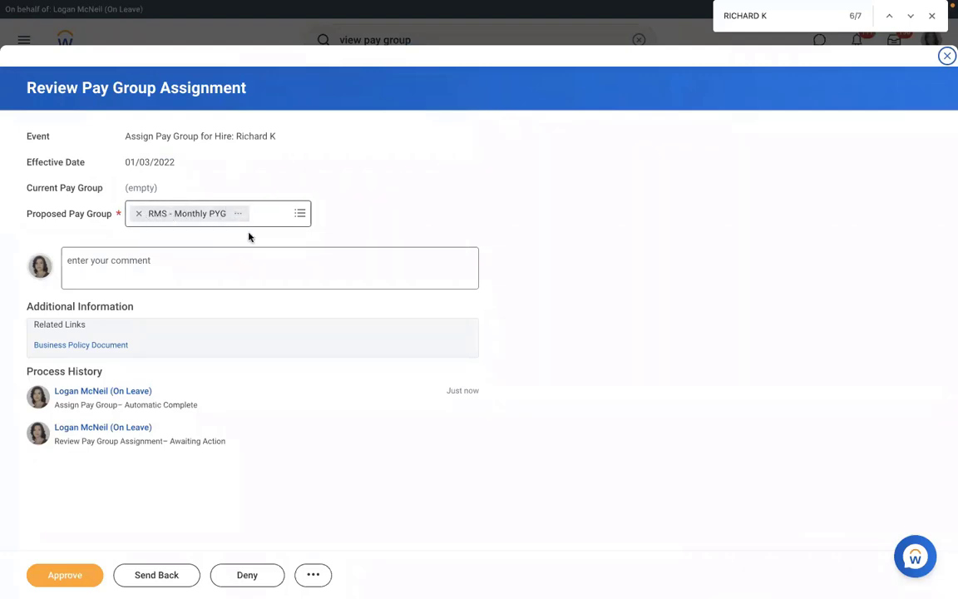
{"action": "left_click", "coordinate": [298, 215]}
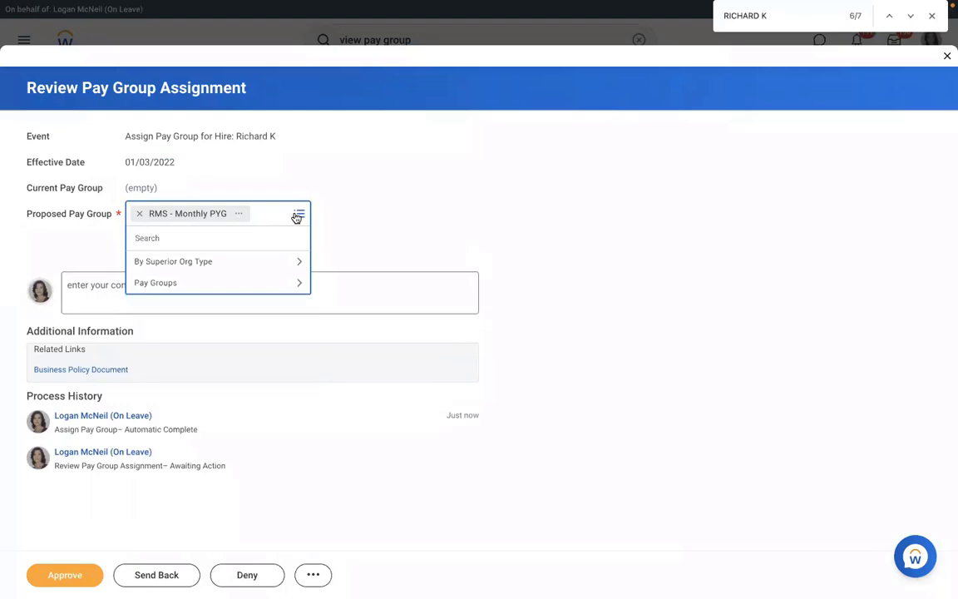
{"action": "left_click", "coordinate": [378, 197]}
{"action": "left_click", "coordinate": [55, 580]}
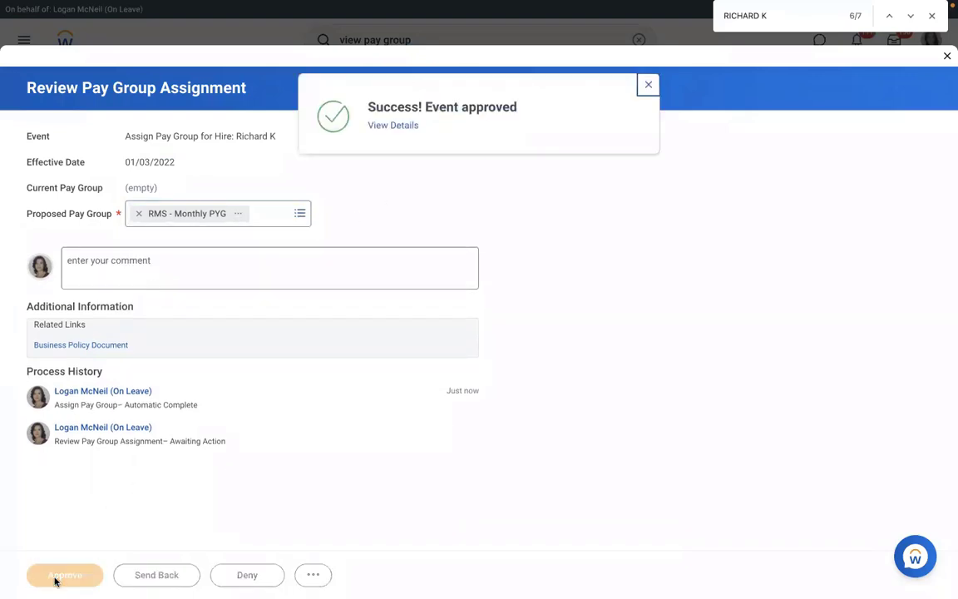
{"action": "left_click", "coordinate": [379, 126]}
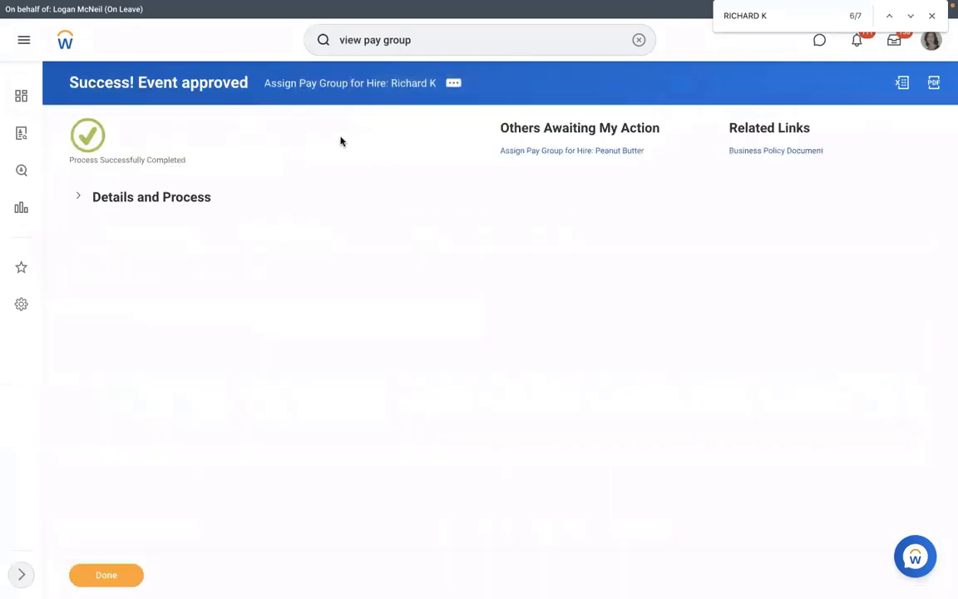
Check the new hire is among RMS - Monthly PYG's members, then open its RMS - PYG Automatic Assignment rule.
{"action": "left_click", "coordinate": [150, 200]}
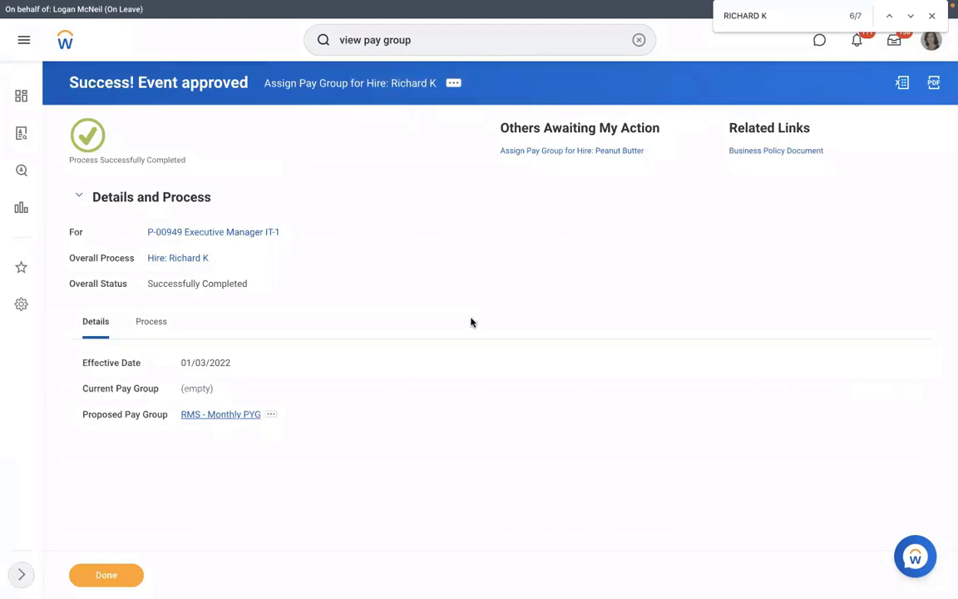
{"action": "left_click", "coordinate": [221, 414]}
{"action": "left_click", "coordinate": [223, 210]}
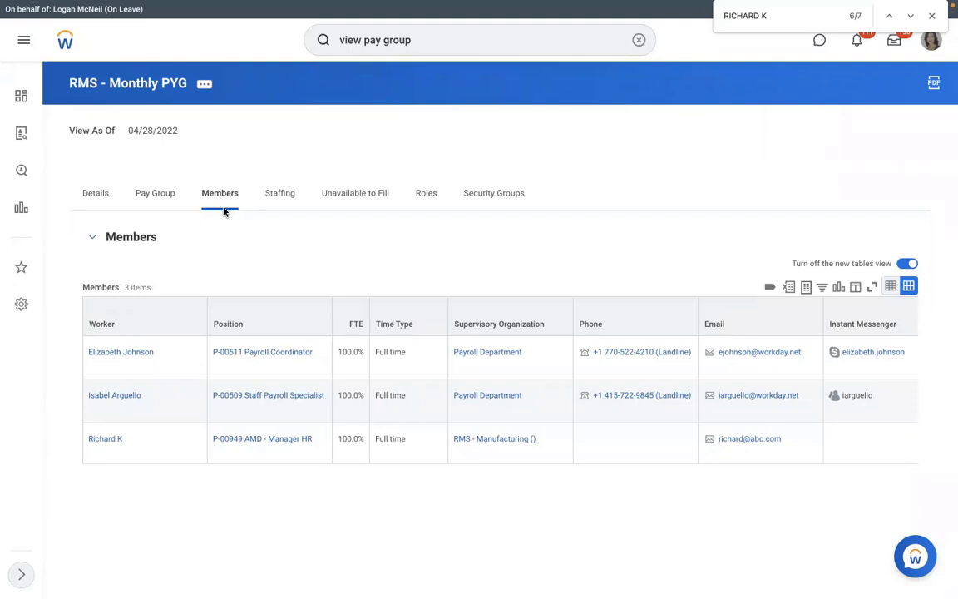
{"action": "left_click", "coordinate": [164, 193]}
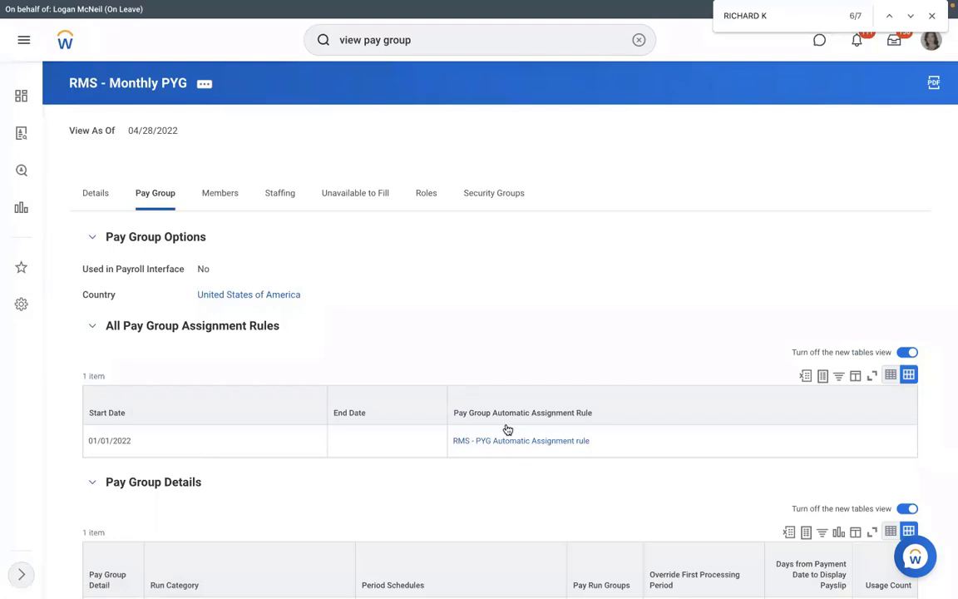
{"action": "left_click", "coordinate": [476, 440]}
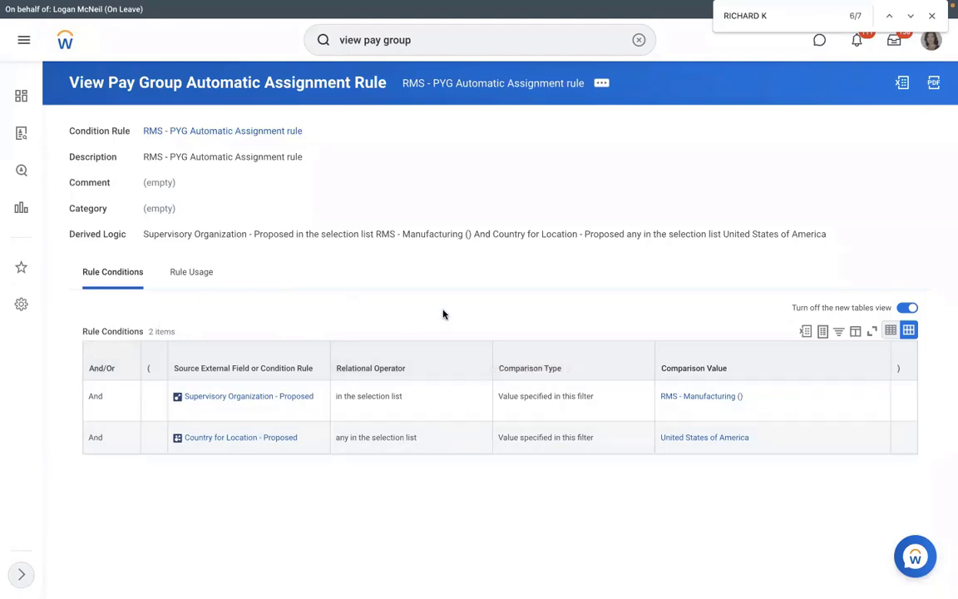
Test the RMS - PYG Automatic Assignment rule against the new hire's Assign Pay Group for Hire event.
{"action": "left_click", "coordinate": [601, 84]}
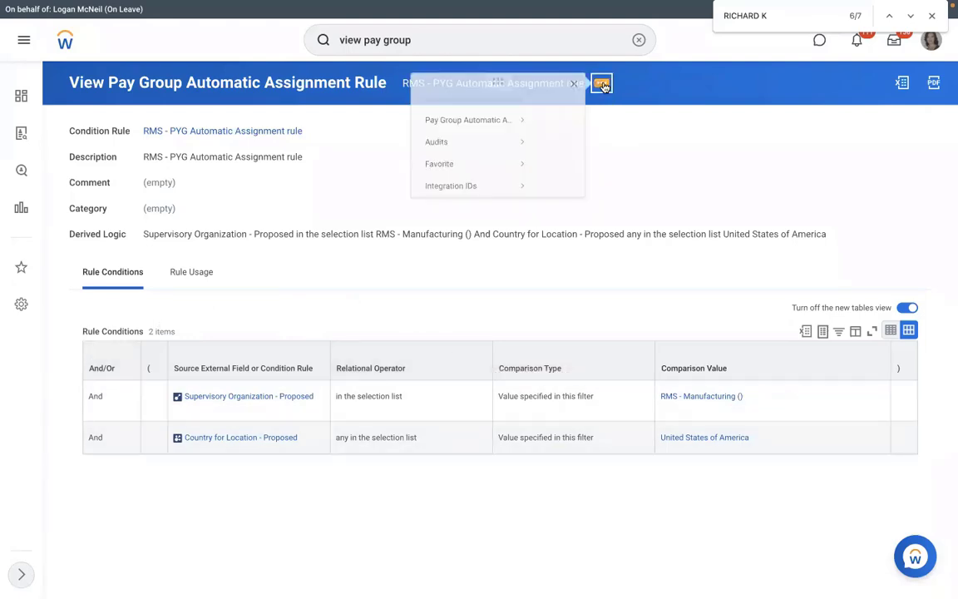
{"action": "mouse_move", "coordinate": [80, 138]}
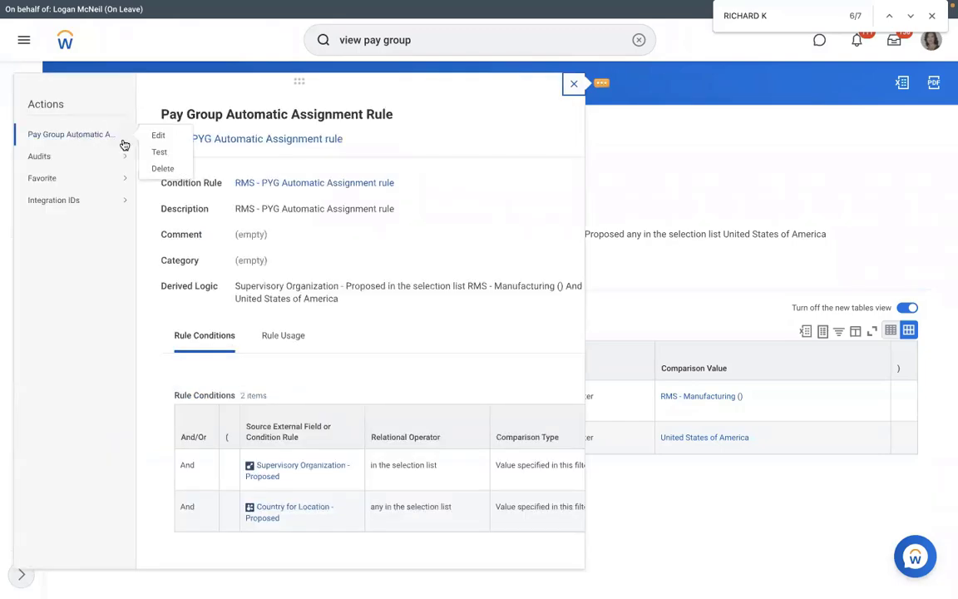
{"action": "left_click", "coordinate": [156, 153]}
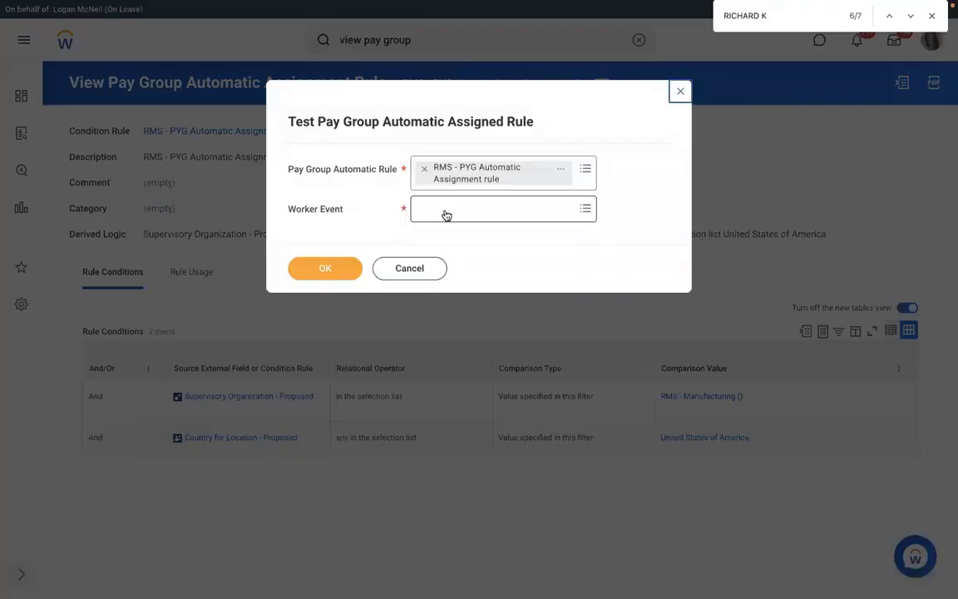
{"action": "left_click", "coordinate": [444, 209]}
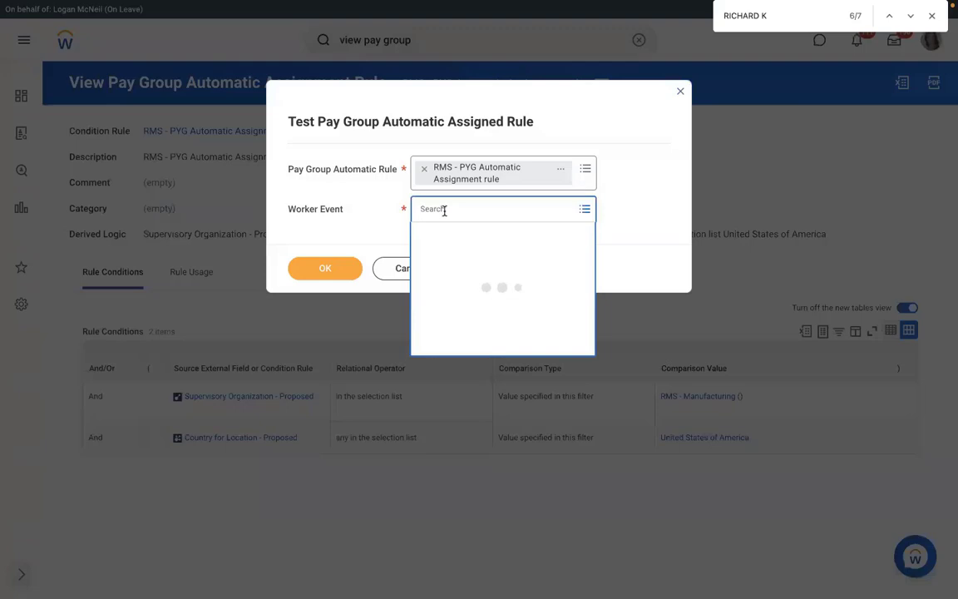
{"action": "type", "text": "RICHA"}
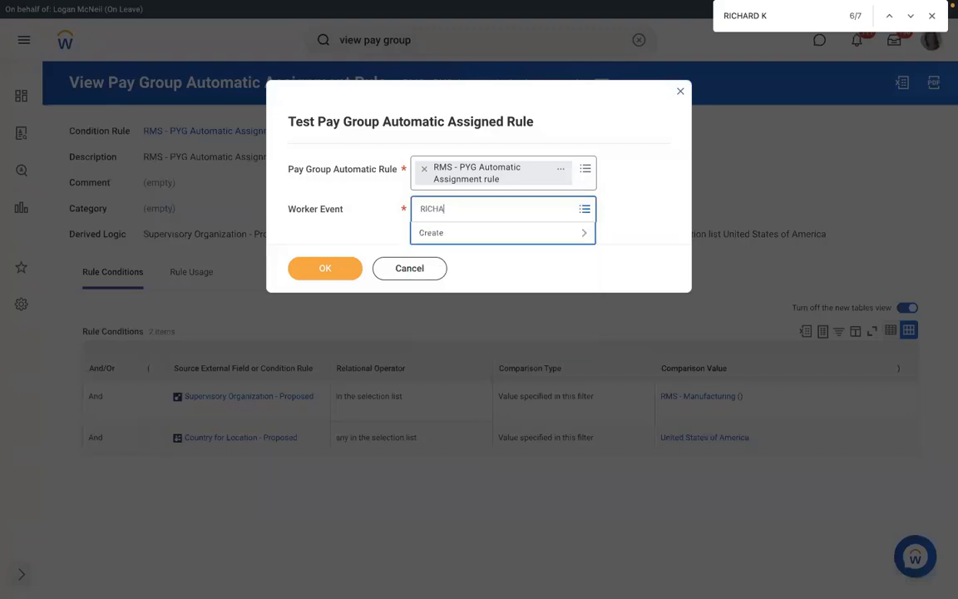
{"action": "type", "text": "RD K"}
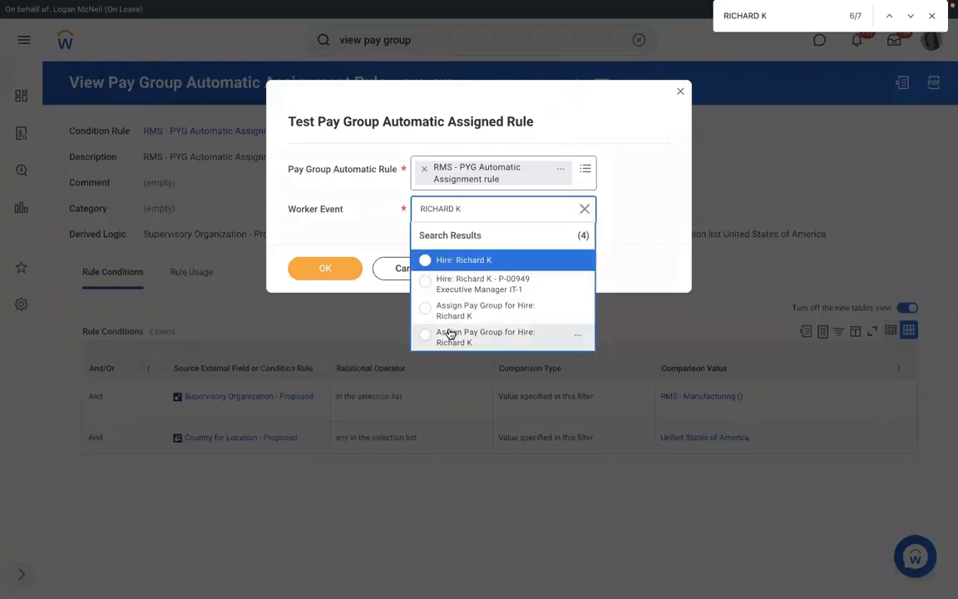
{"action": "left_click", "coordinate": [453, 310]}
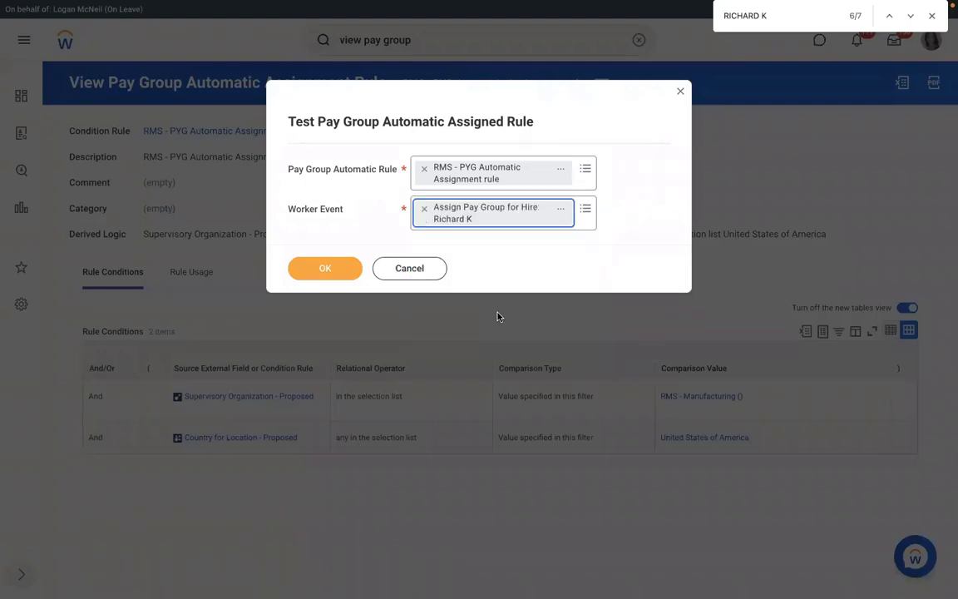
{"action": "left_click", "coordinate": [330, 271]}
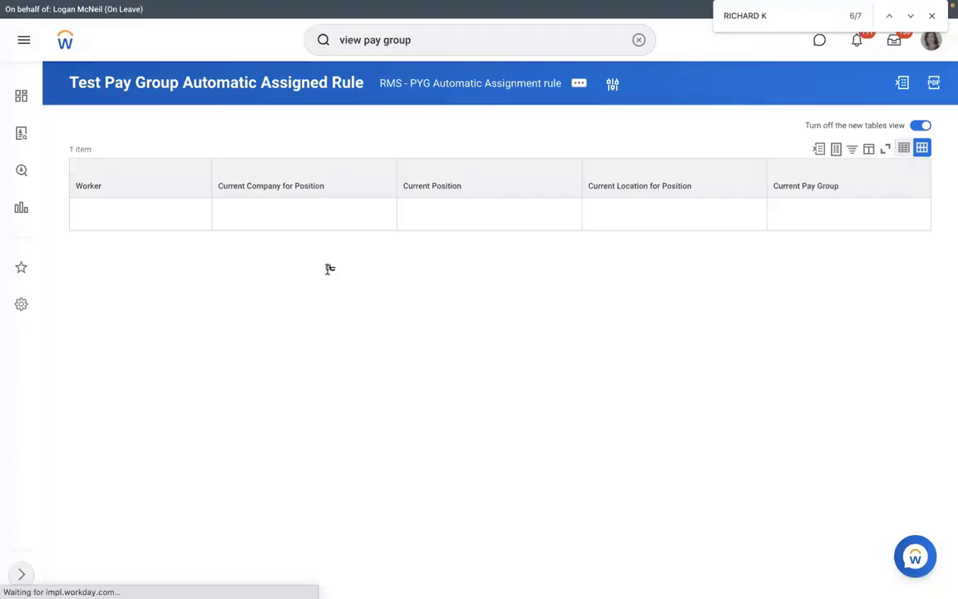
Highlight the Yes rule result and open the RMS - PYG Automatic Assignment condition rule.
{"action": "left_click_drag", "start_coordinate": [429, 471], "coordinate": [386, 470]}
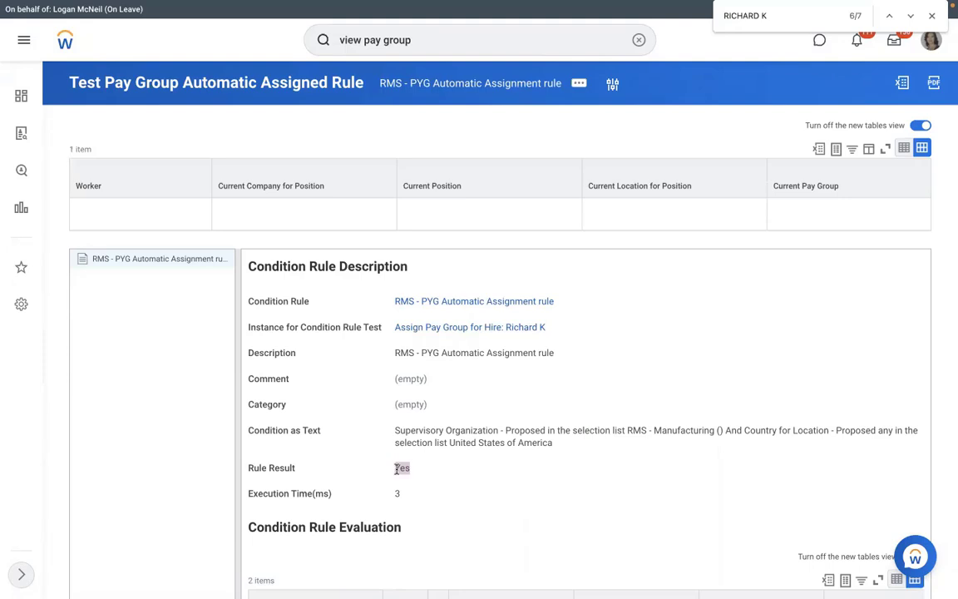
{"action": "left_click", "coordinate": [440, 301]}
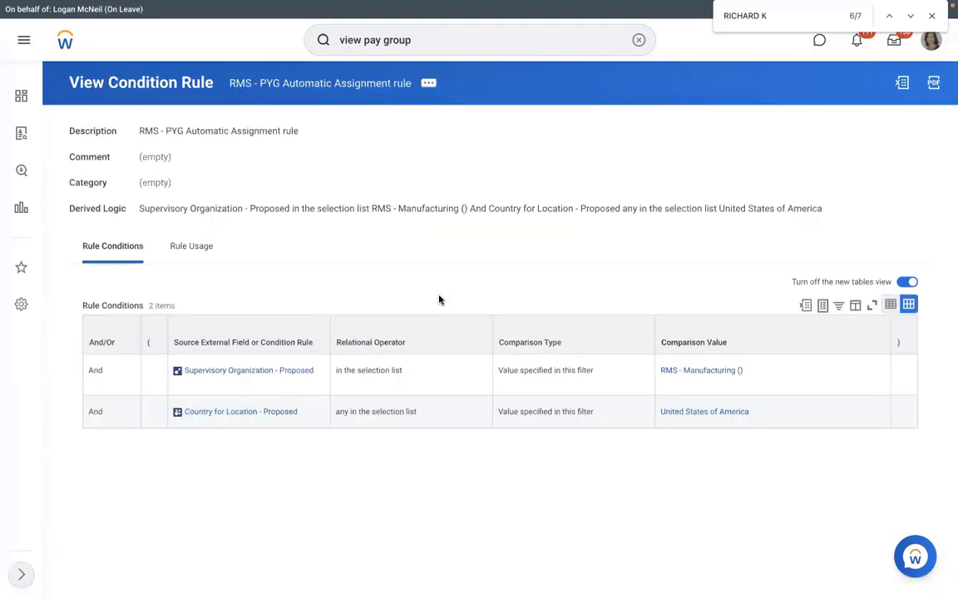